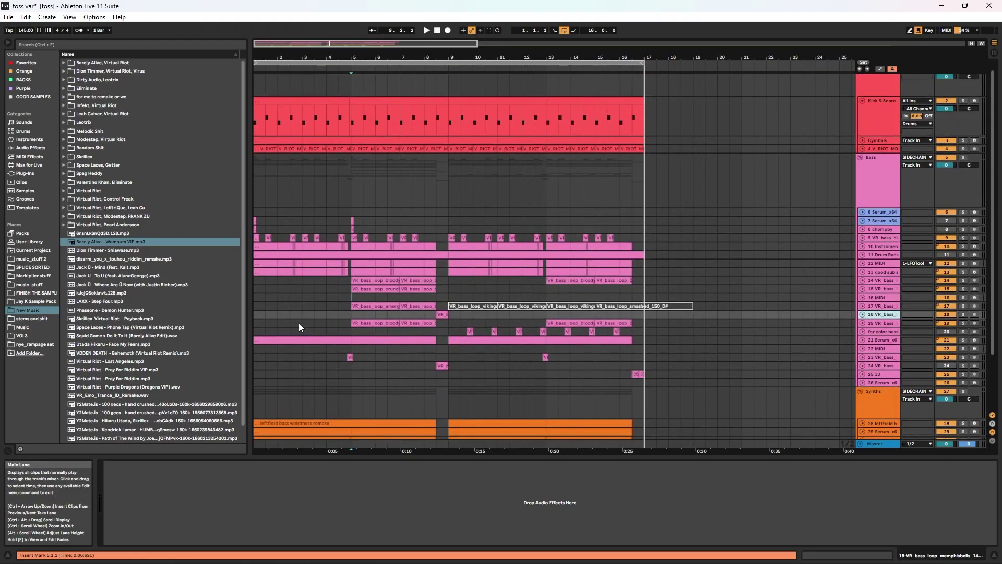
- Select the Cymbals clip at bar 1 and play the toss var arrangement from the start
left_click_drag(296, 54, 297, 49)
left_click(266, 138)
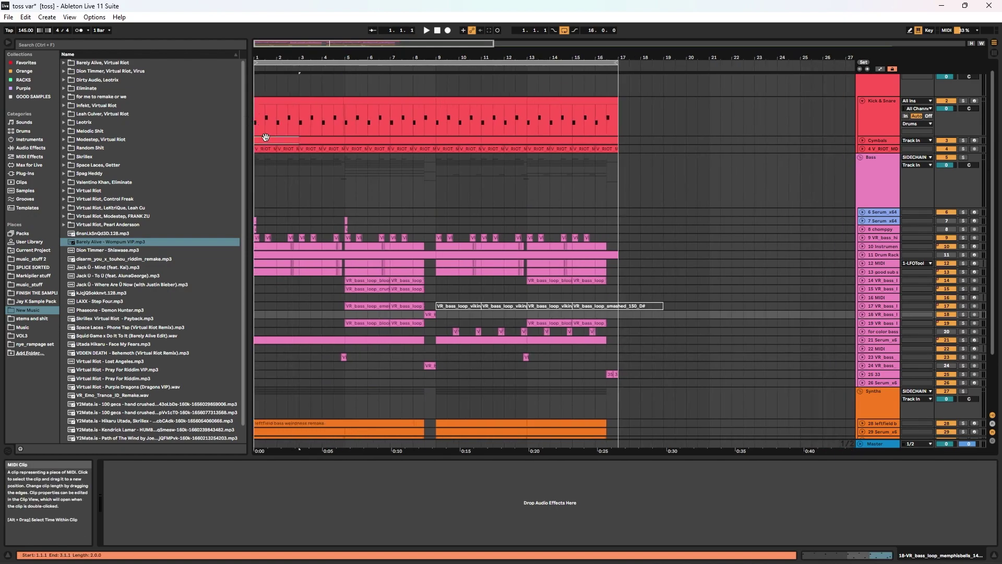
left_click(344, 141)
key("space")
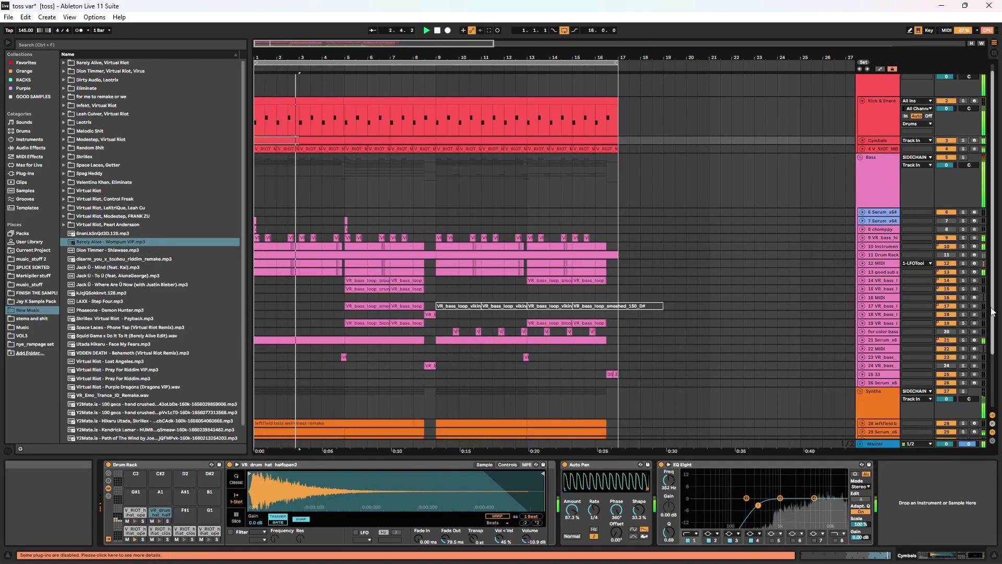
- Point out the VR bass loop clips in bars 5 to 8 on tracks 14, 15, 17 and 19 while the arrangement plays
left_click(385, 287)
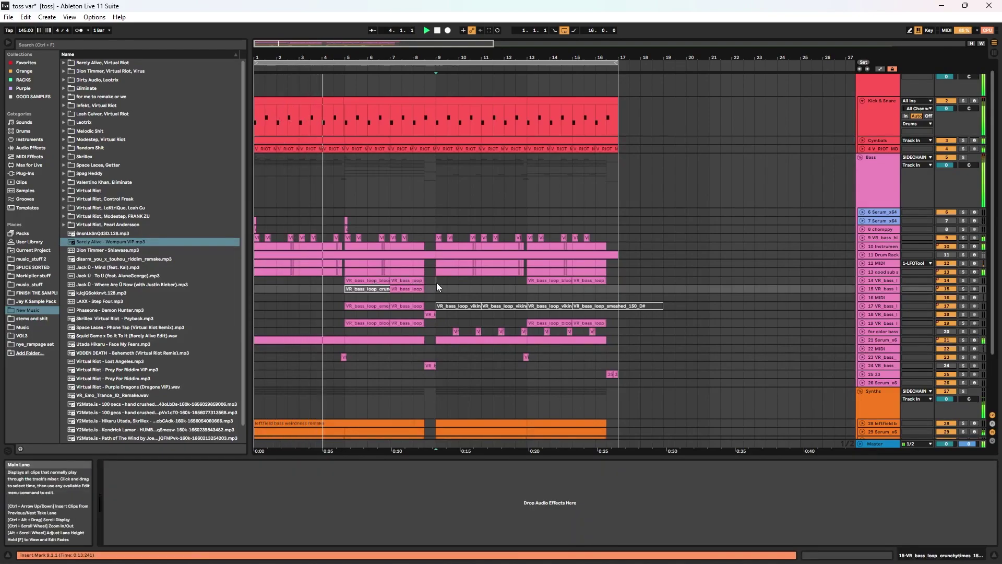
left_click_drag(436, 283, 344, 291)
left_click(407, 323)
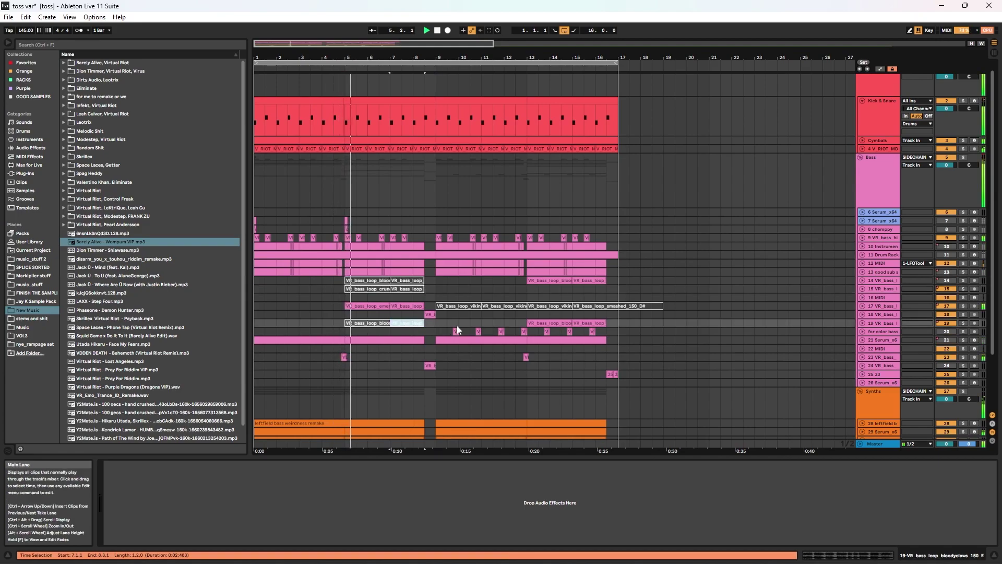
left_click(368, 305)
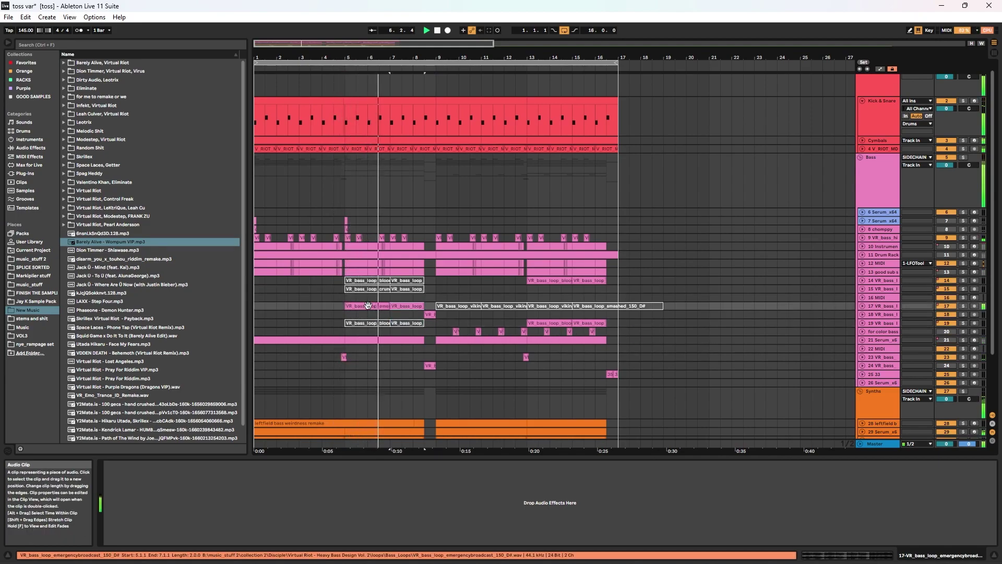
left_click(864, 305)
left_click(863, 304)
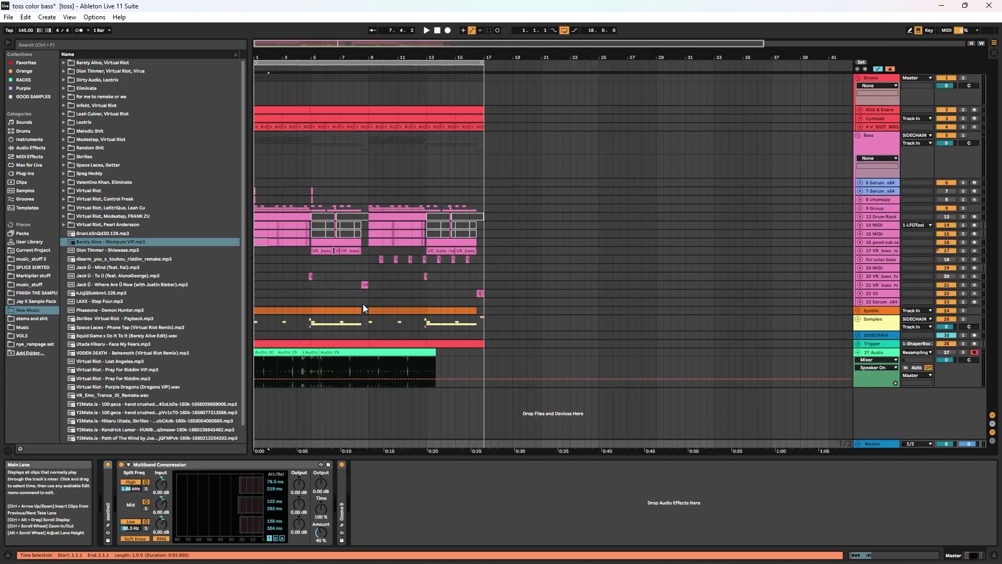
- Play the toss color bass arrangement from bar 1, unfold the 9 Group bass track, and stop playback
left_click_drag(258, 58, 265, 95)
key("space")
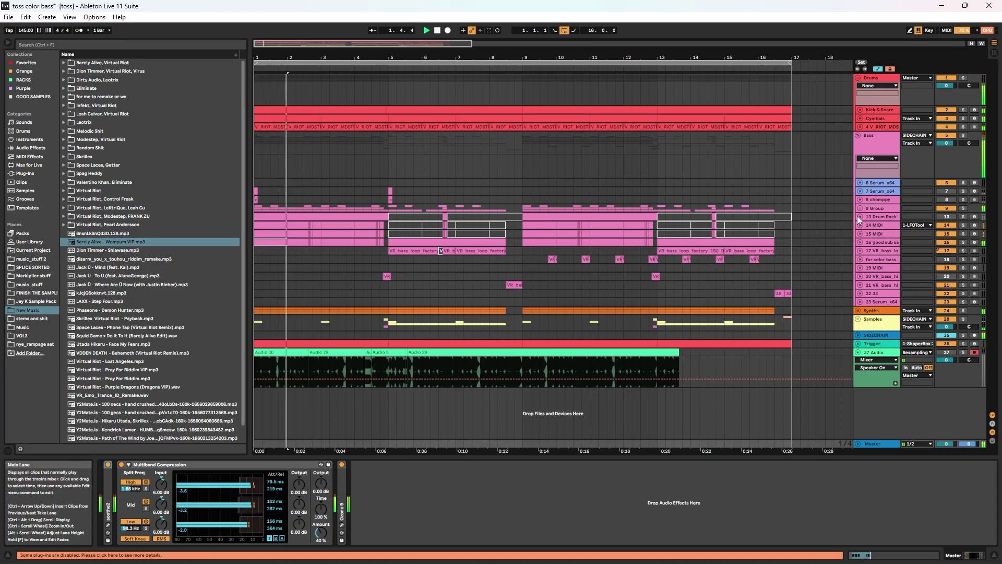
left_click(860, 208)
left_click(860, 208)
left_click(860, 208)
left_click(860, 208)
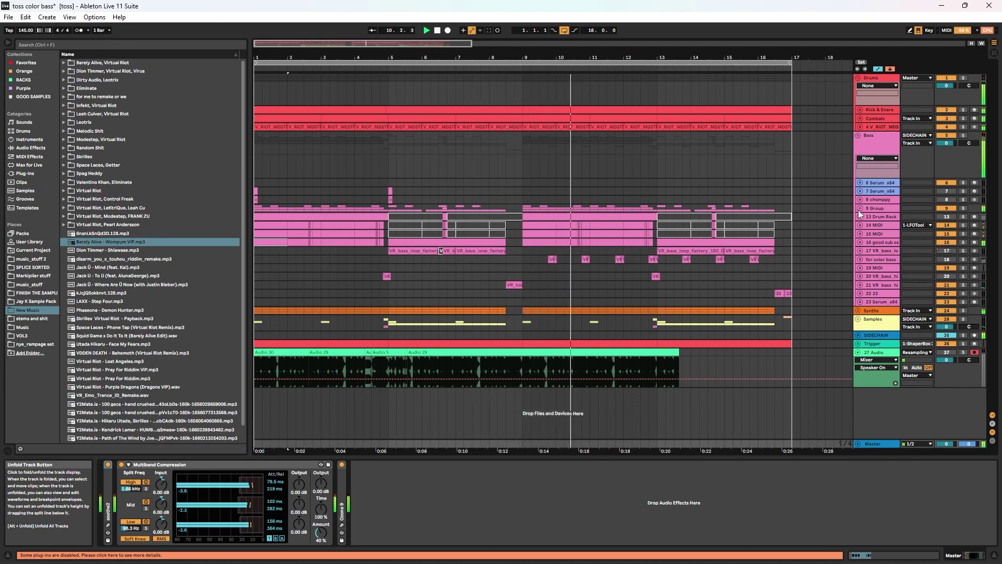
left_click(859, 208)
key("space")
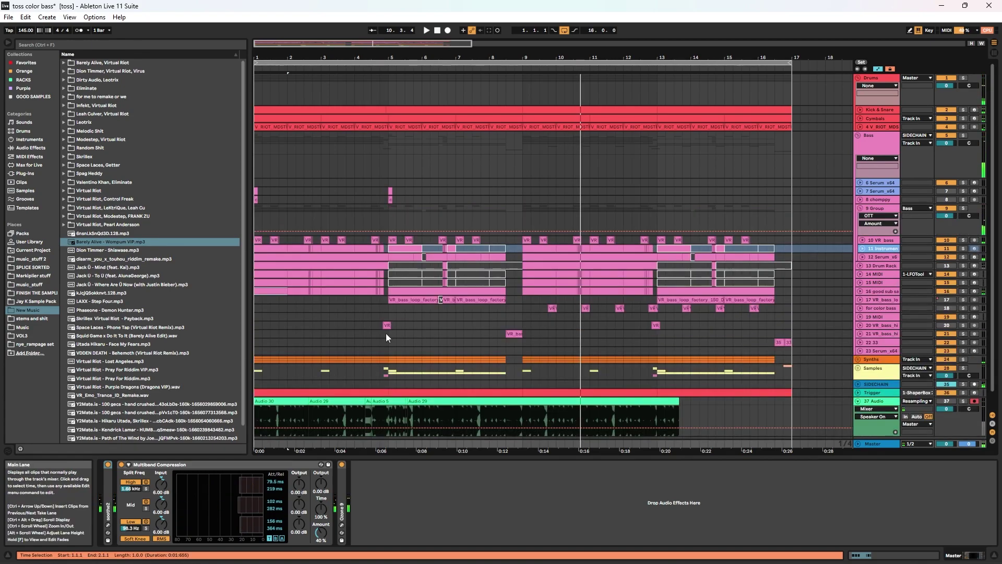
- Solo track 17, the VR bass loop factory track, and audition its clip from bar 5
left_click(406, 298)
left_click(963, 300)
key("space")
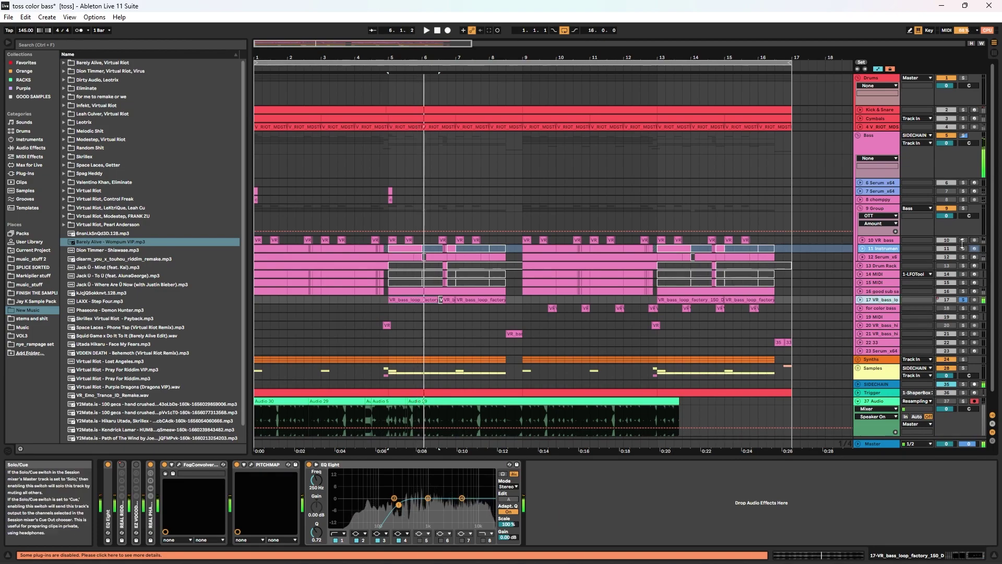
- Solo the 9 Group bass layers and audition them from bar 1
left_click(964, 208)
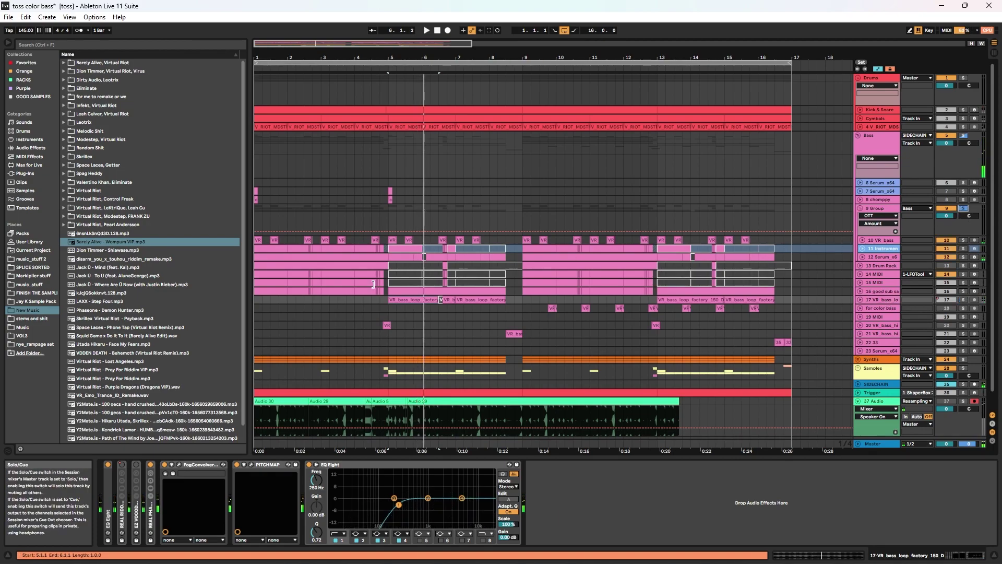
left_click(266, 247)
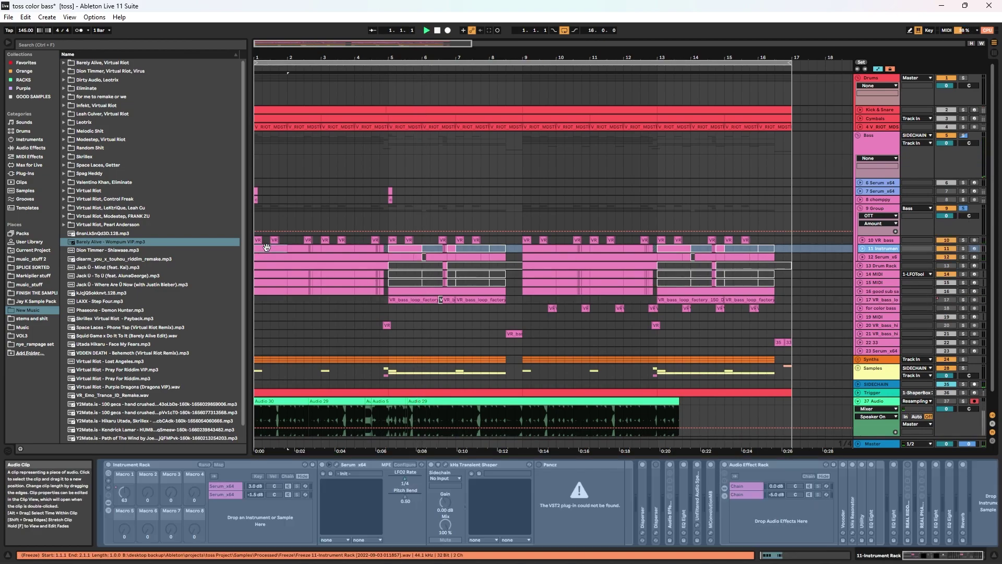
left_click(862, 241)
left_click(863, 242)
- Switch to Chrome and play the YouTube video "Short little idea I made with Spicy Riddim Drums 2" from its beginning
mouse_move(114, 560)
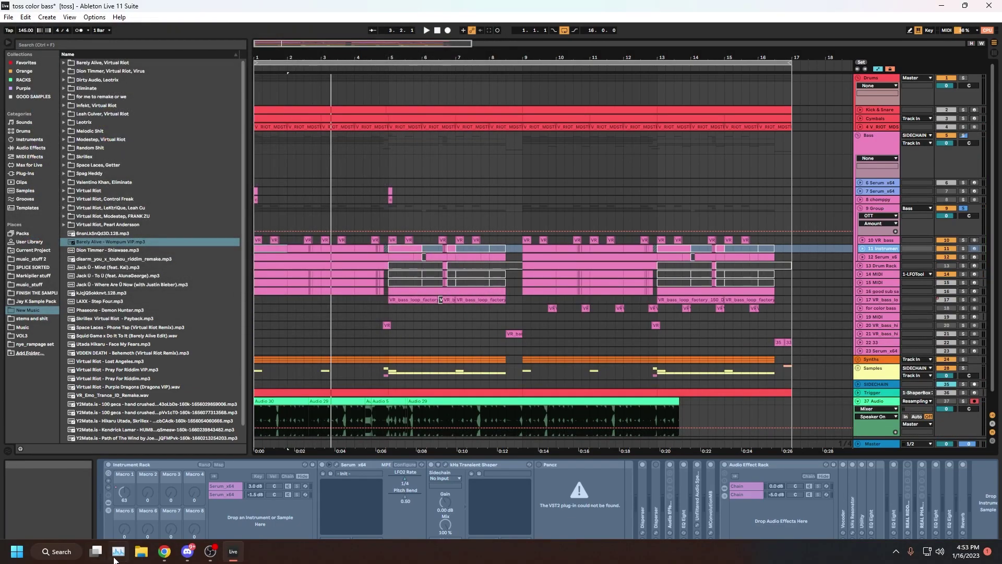
left_click(161, 555)
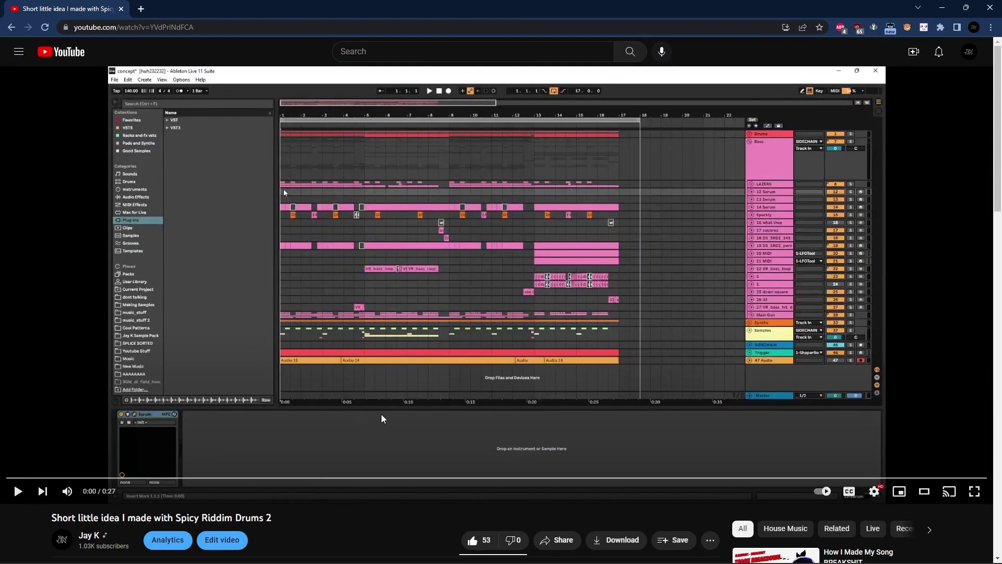
left_click(399, 401)
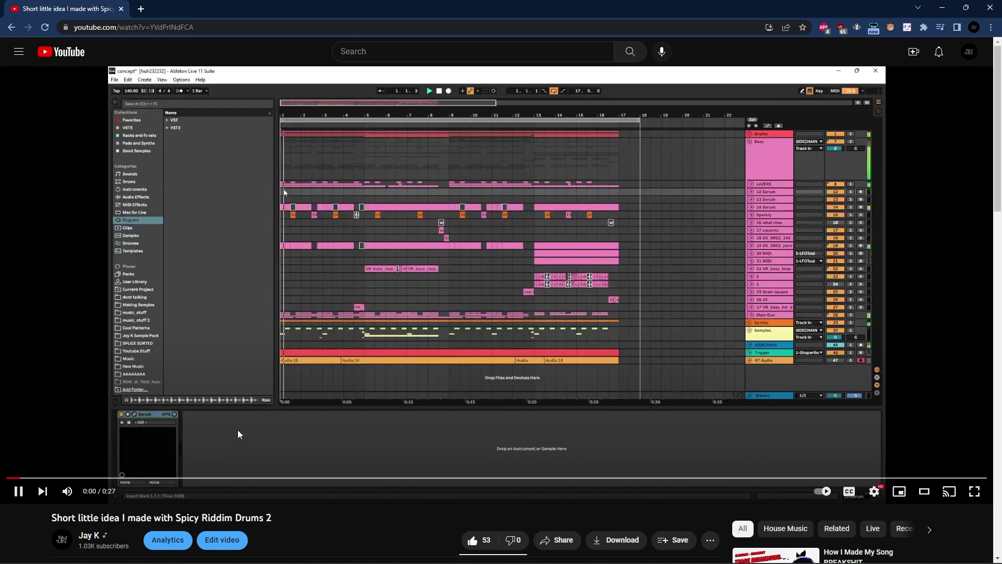
left_click_drag(86, 474, 6, 474)
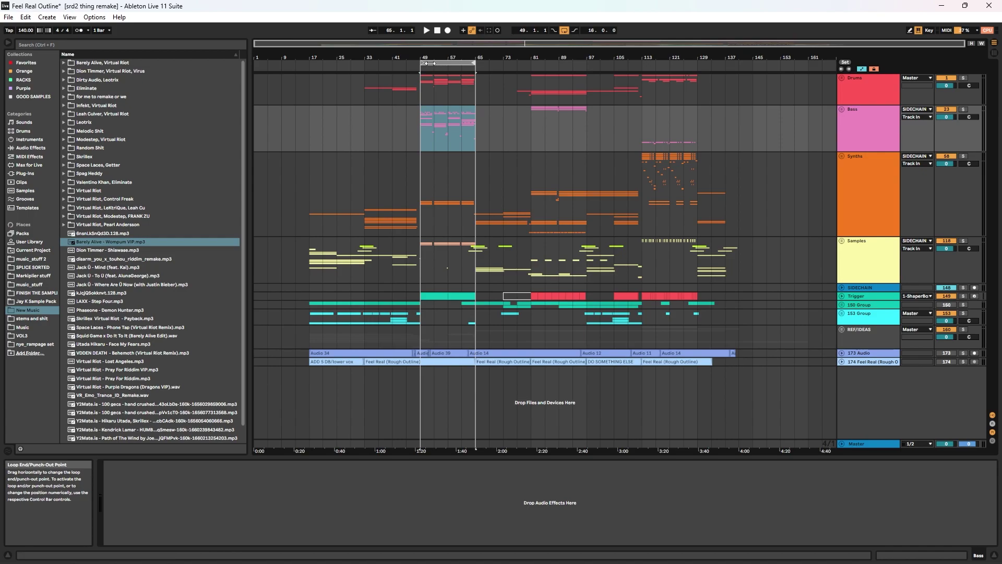
- In the Feel Real Outline project in Ableton Live, focus on the section at bar 49 and unfold the Bass and Drums groups
left_click_drag(424, 57, 423, 151)
left_click(841, 108)
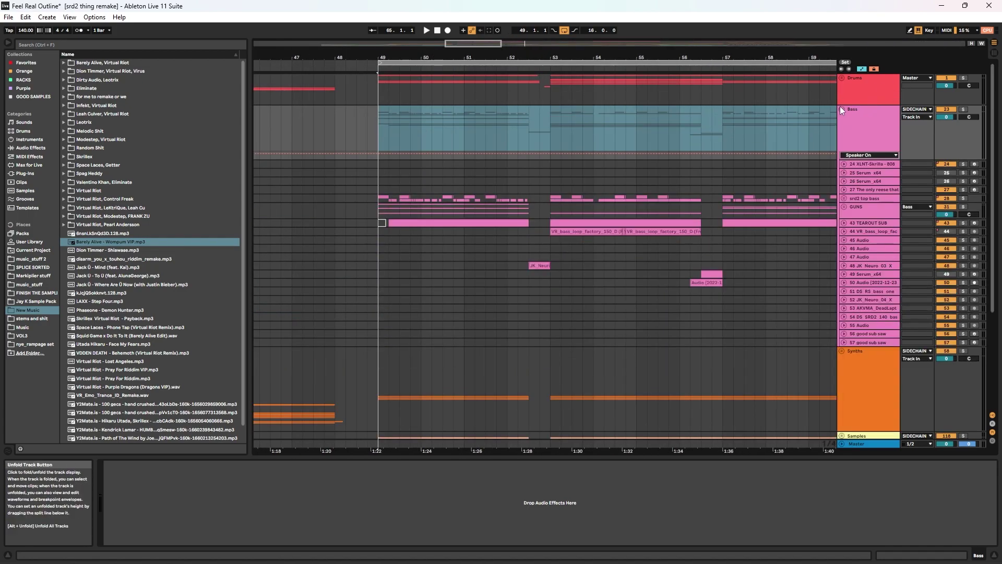
left_click(842, 78)
scroll(788, 219, "up", 3)
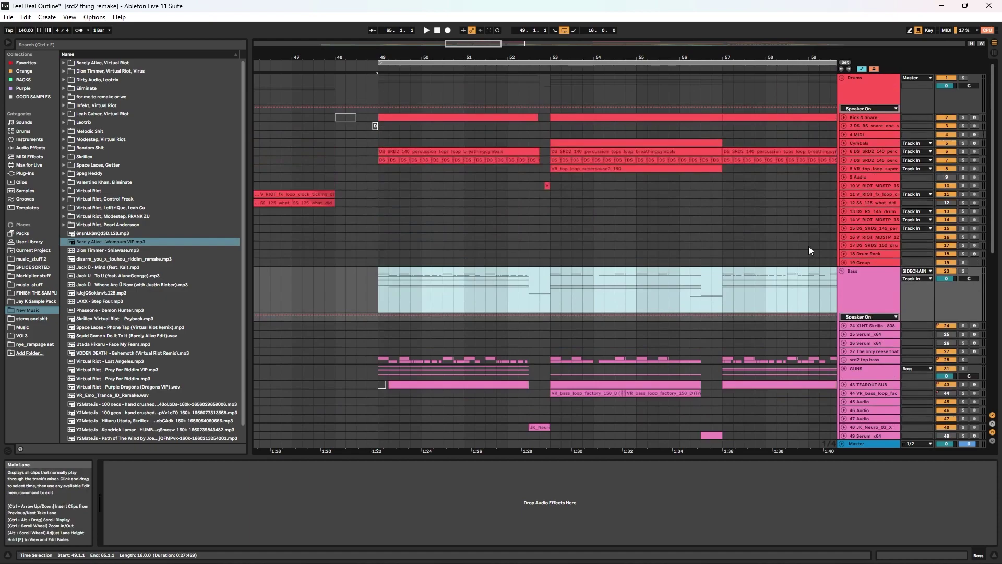
- Place the insert marker at bar 49 and unfold the GUNS and srd2 top bass groups
left_click(371, 284)
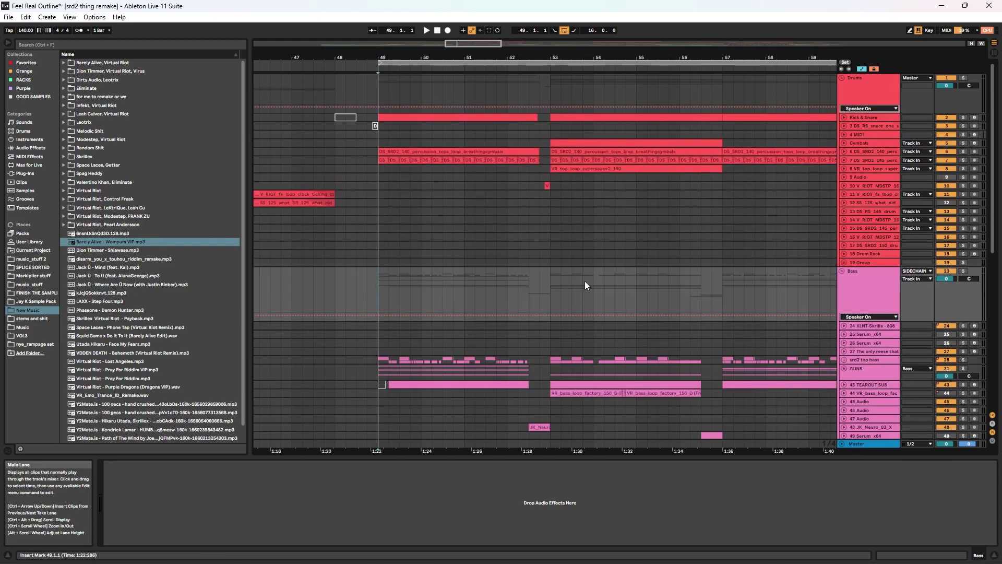
scroll(600, 281, "down", 3)
left_click(844, 296)
scroll(843, 296, "down", 2)
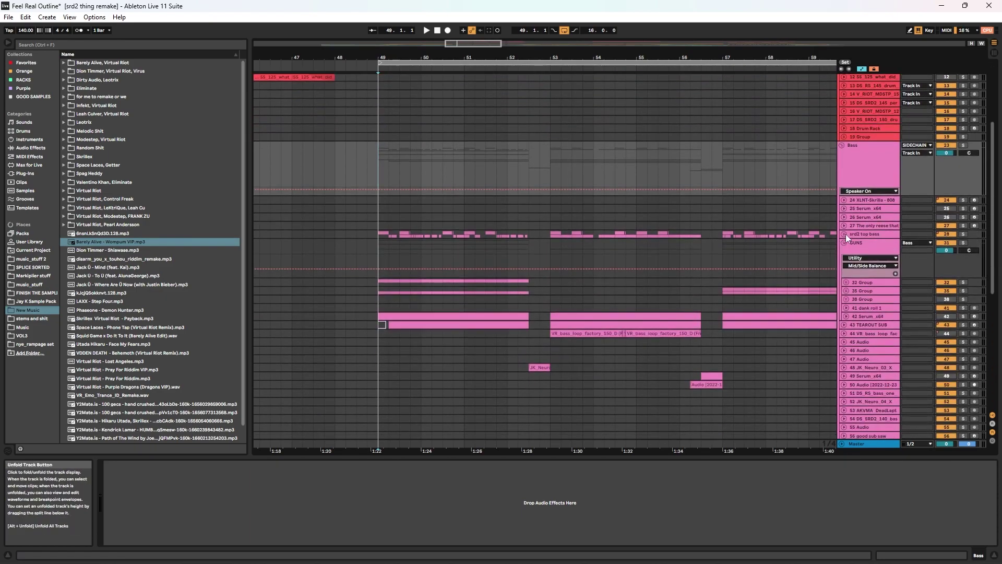
left_click(845, 234)
scroll(845, 250, "down", 2)
scroll(835, 271, "down", 2)
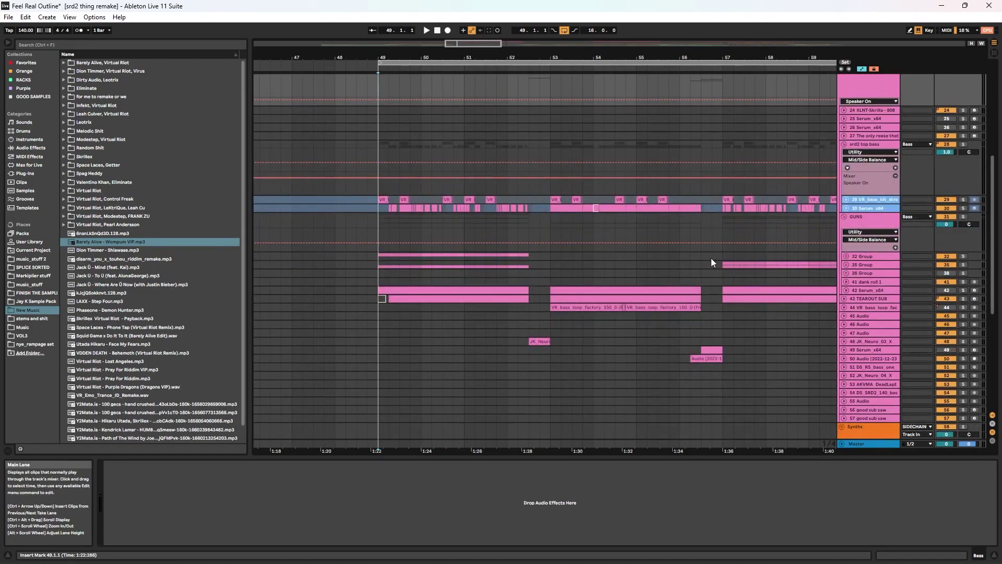
- Solo the srd2 top bass group, unfold tracks 29 and 30 inside it, and play from bar 49
scroll(706, 258, "up", 2)
left_click(963, 189)
left_click(844, 253)
left_click(845, 244)
scroll(844, 250, "down", 2)
left_click(383, 222)
key("space")
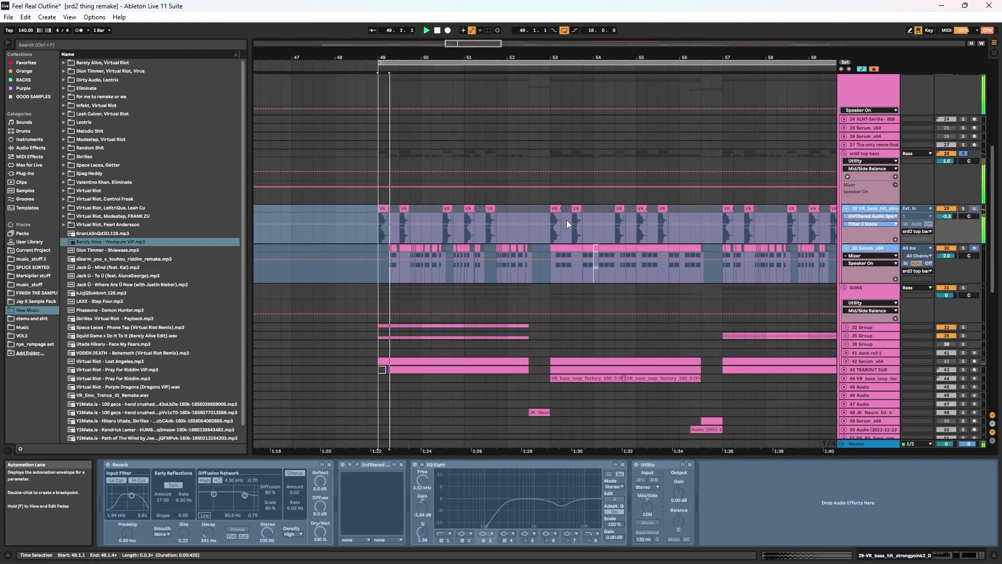
- Stop playback and fold tracks 29 and 30 in the srd2 top bass group
scroll(738, 234, "up", 2)
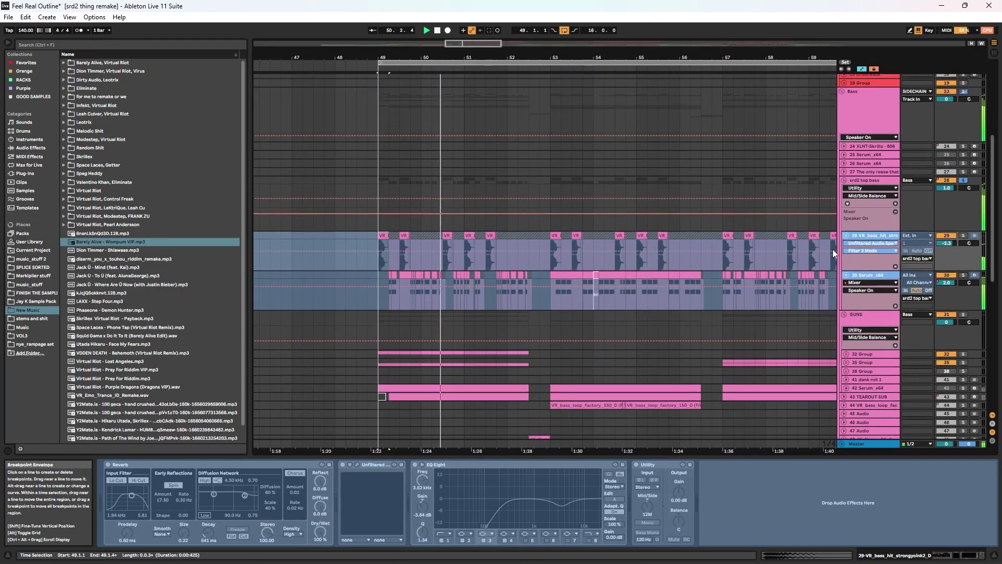
mouse_move(500, 56)
left_mouse_down()
mouse_move(499, 104)
mouse_move(473, 106)
mouse_move(514, 88)
mouse_move(514, 56)
mouse_move(515, 77)
mouse_move(489, 66)
mouse_move(490, 38)
left_mouse_up()
key("space")
left_click(847, 275)
left_click(846, 235)
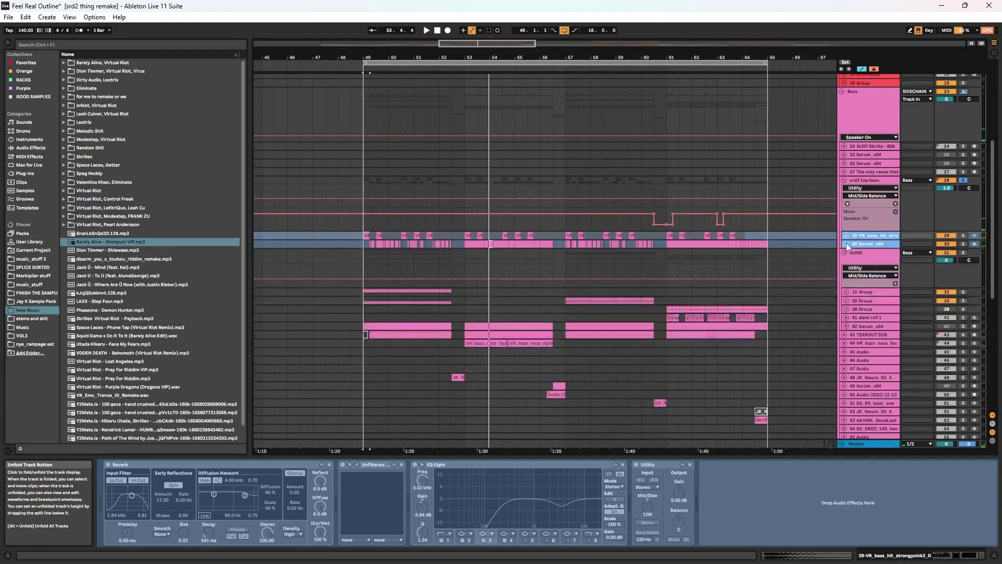
- Solo the GUNS group and play it from bar 49
left_click(867, 256)
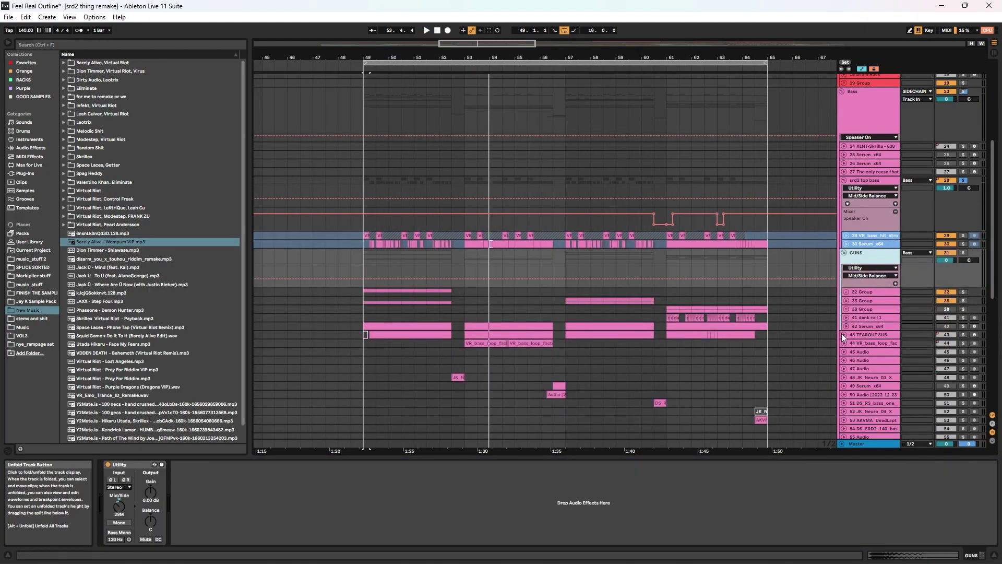
scroll(847, 308, "up", 3)
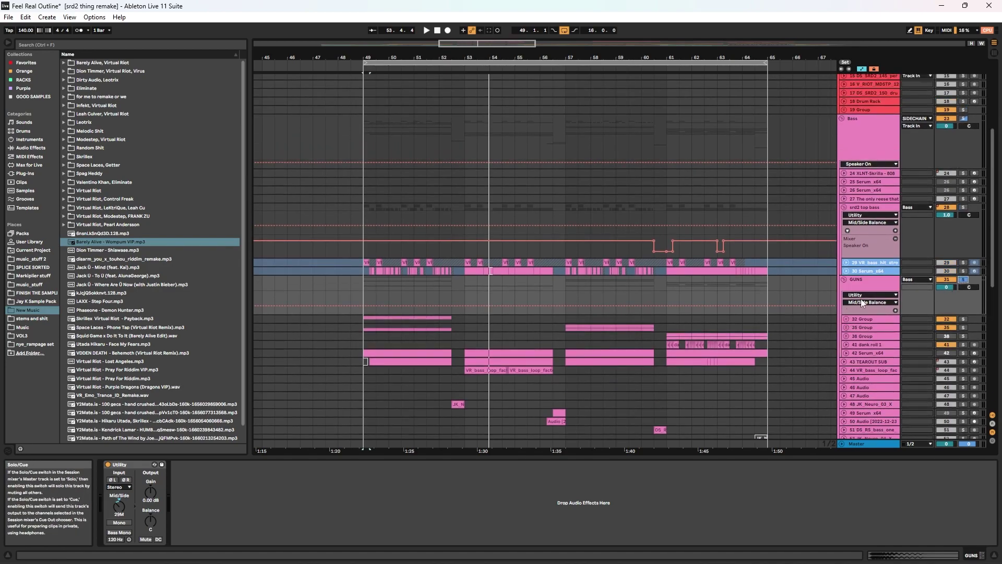
left_click(365, 318)
key("space")
- Unfold 32 Group inside GUNS and show the device chain of track 33, the DS_SRD2 bass one-shot
left_click(848, 321)
scroll(848, 321, "down", 5)
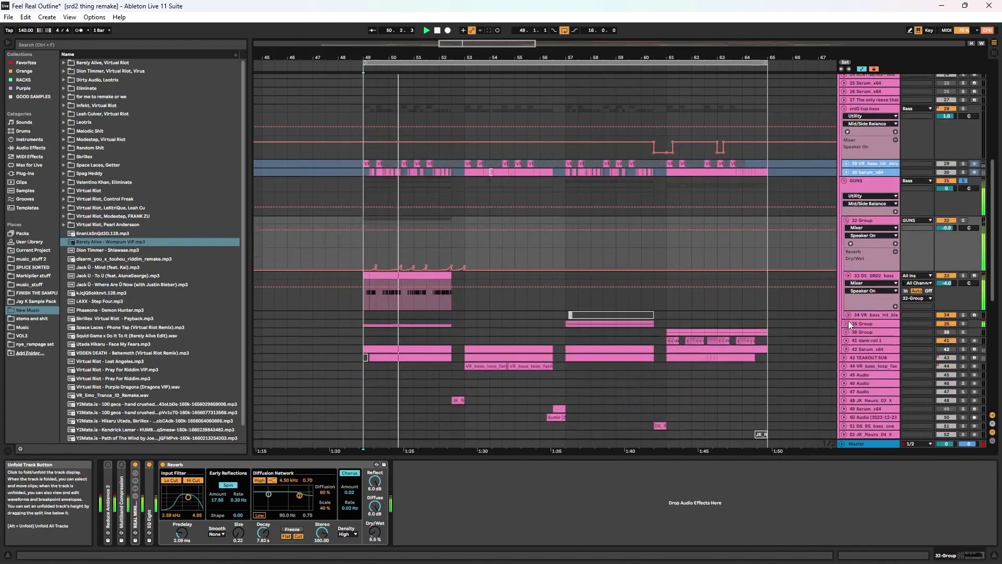
left_click(873, 276)
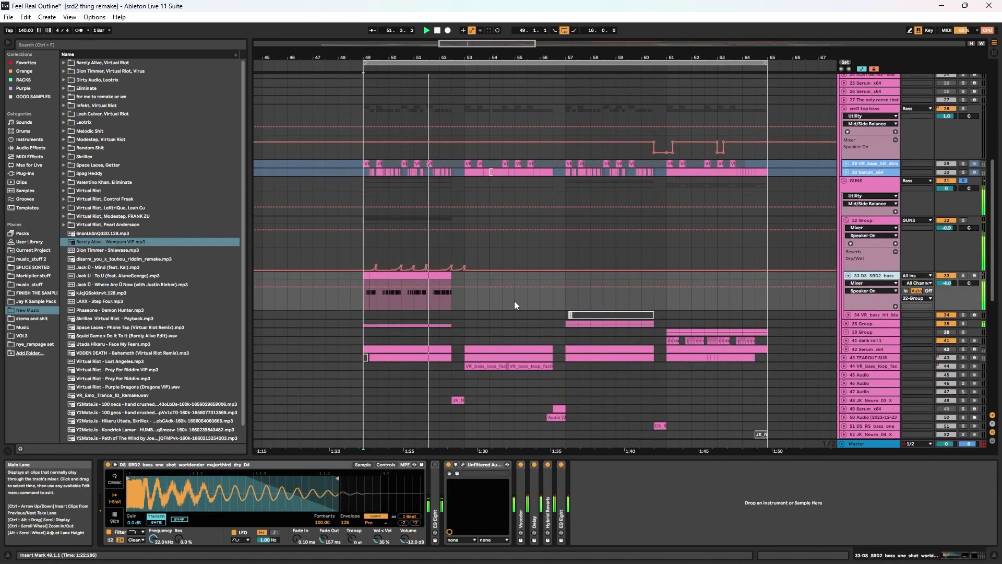
- Play the GUNS layers from bar 57 and unfold 35 Group with its tracks 36 and 37
left_click(566, 322)
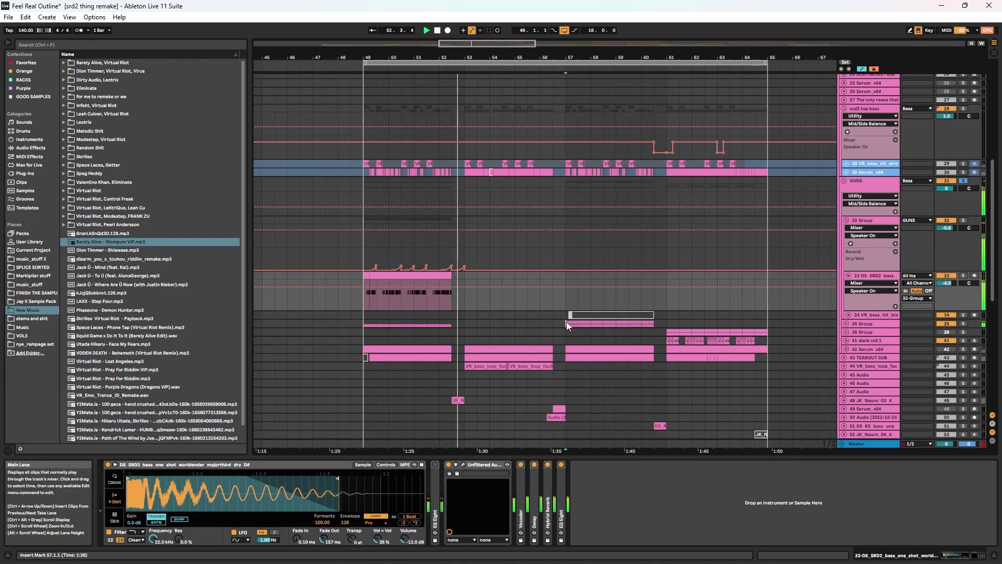
left_click(846, 324)
scroll(557, 346, "down", 3)
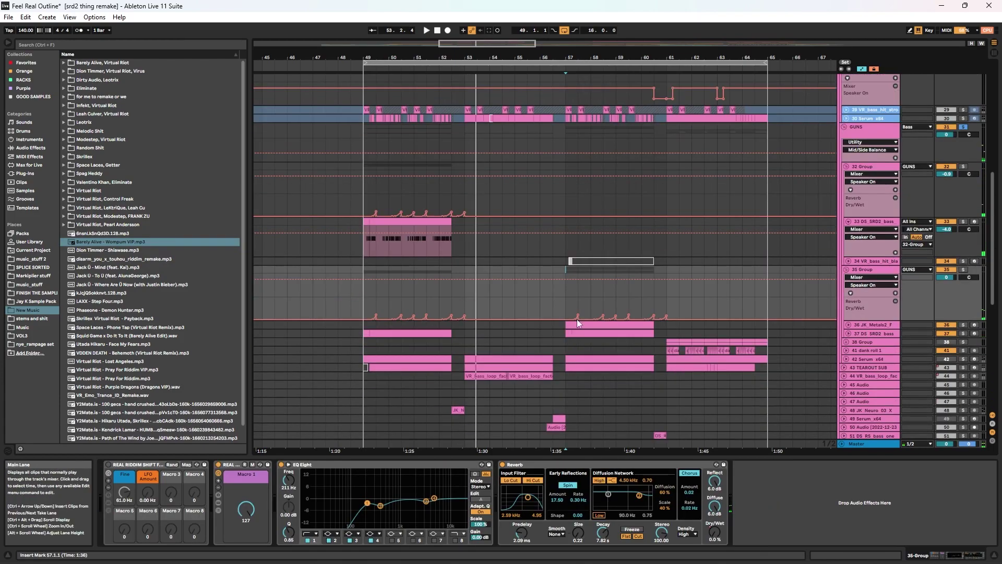
left_click(848, 327)
scroll(847, 334, "down", 3)
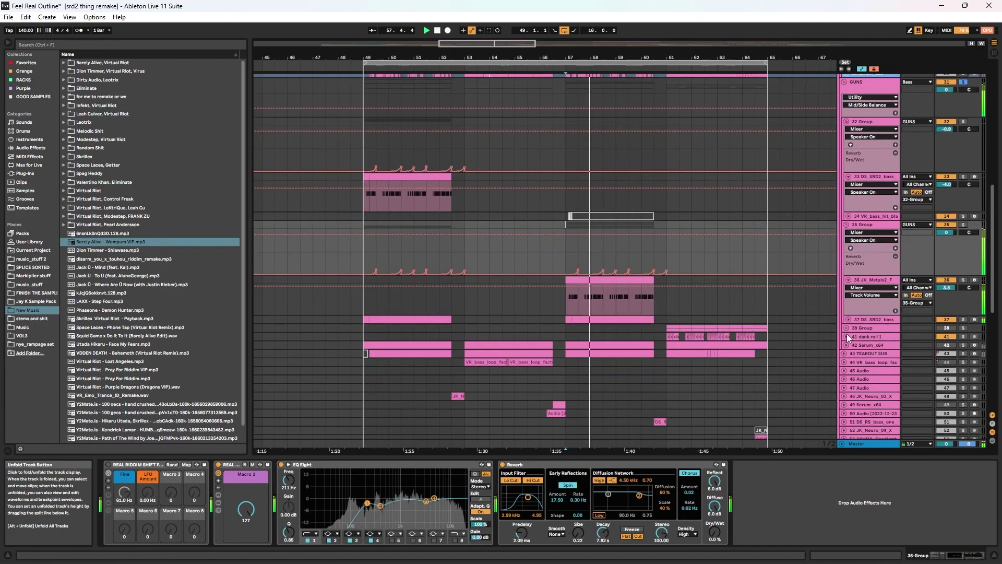
left_click(848, 318)
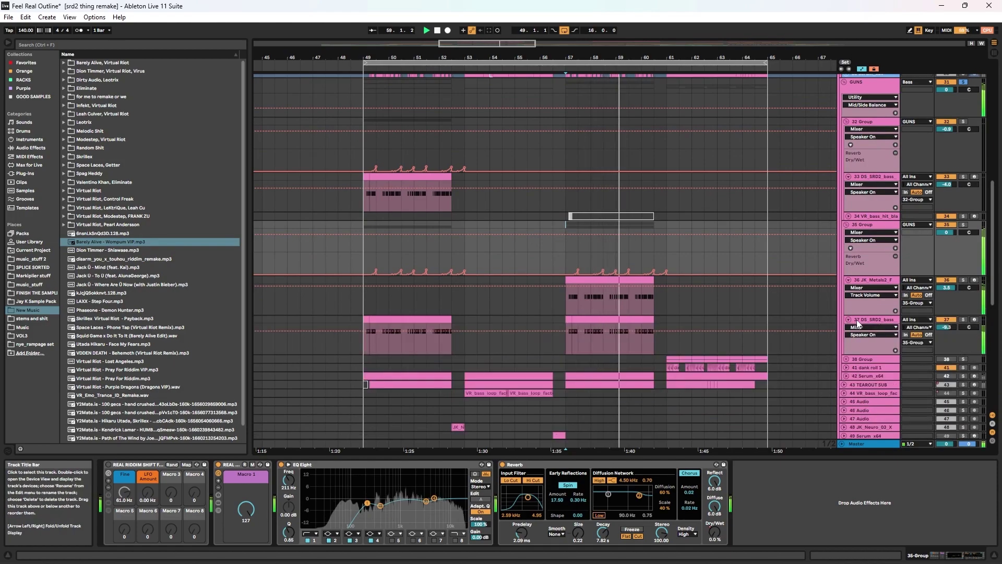
scroll(855, 323, "up", 2)
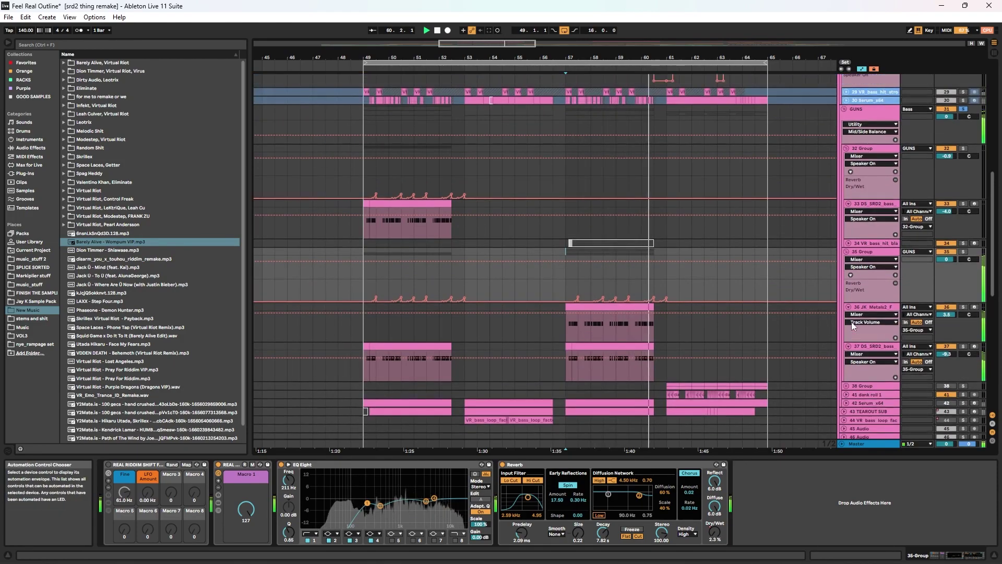
- Unfold track 41, dank roll 1, in the GUNS group, solo it and play it from bar 61
scroll(832, 332, "down", 3)
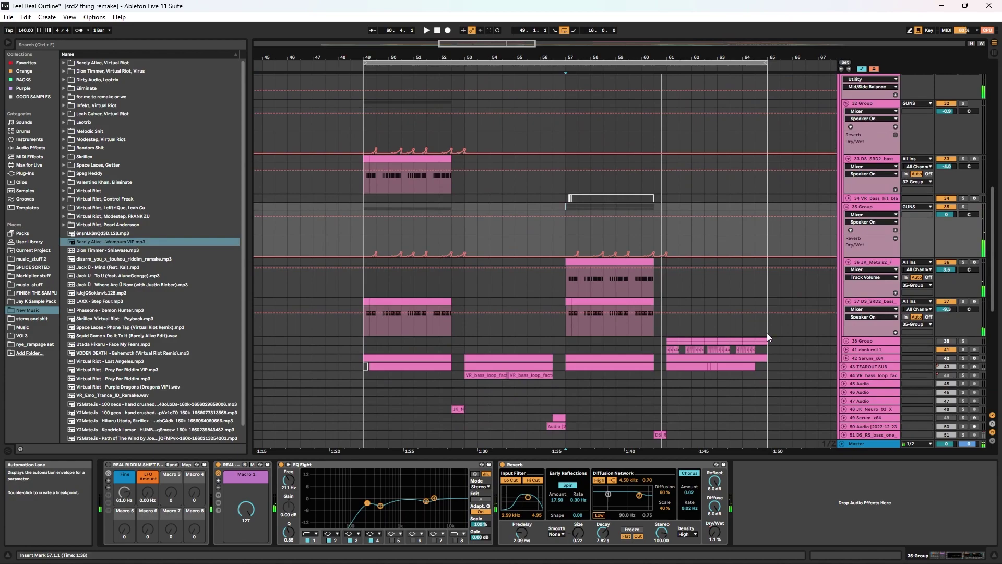
left_click(847, 350)
left_click(668, 347)
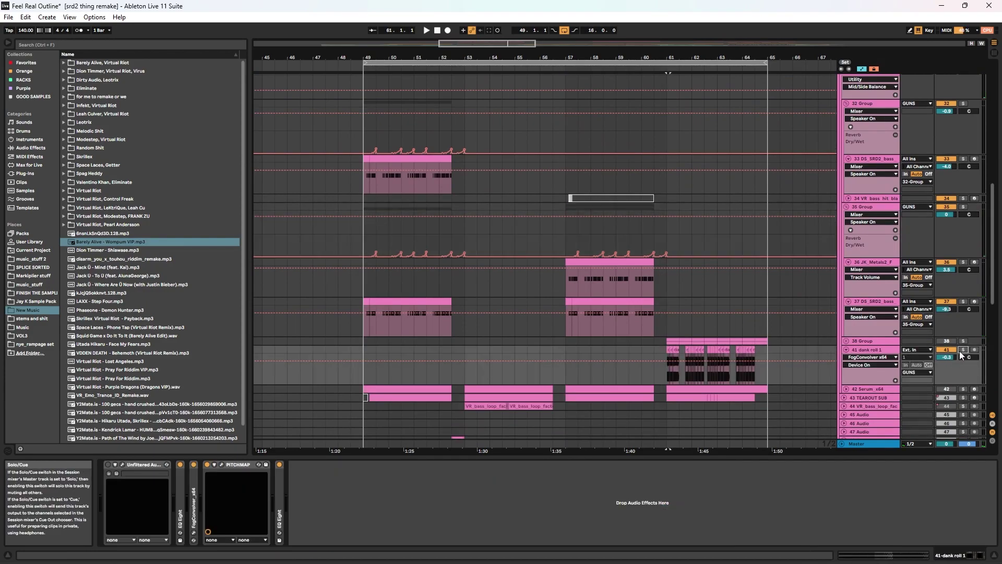
key("space")
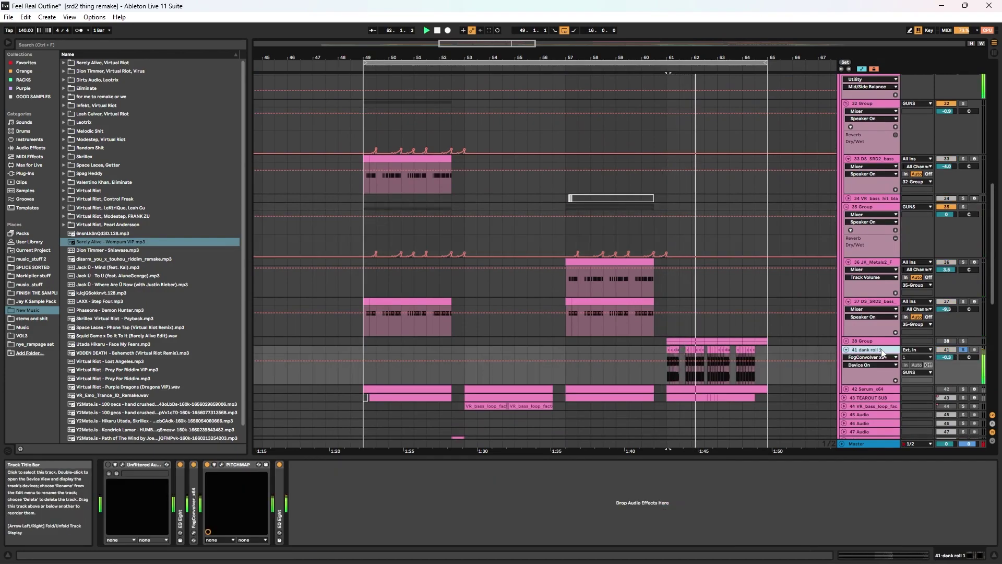
scroll(881, 353, "up", 4)
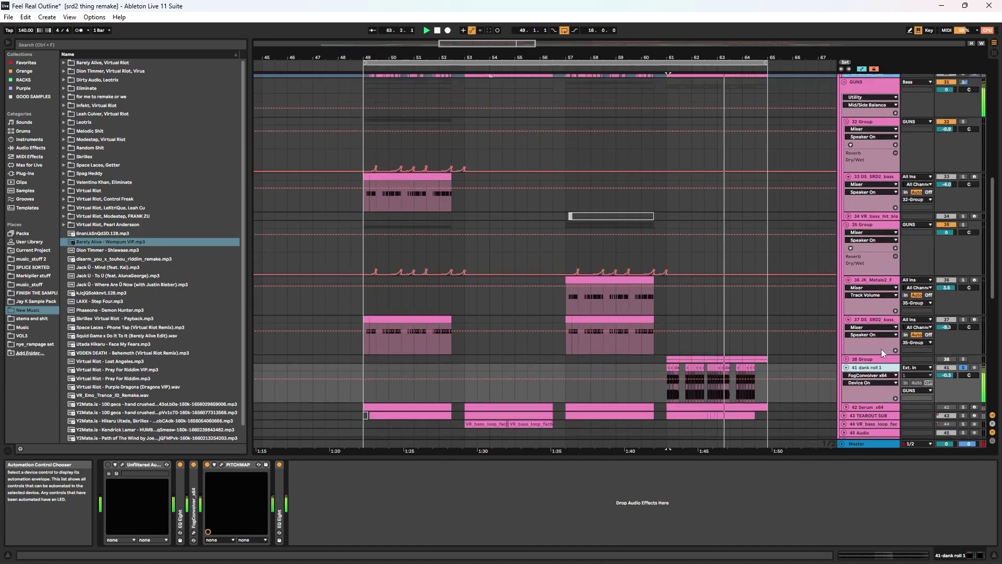
scroll(881, 348, "down", 4)
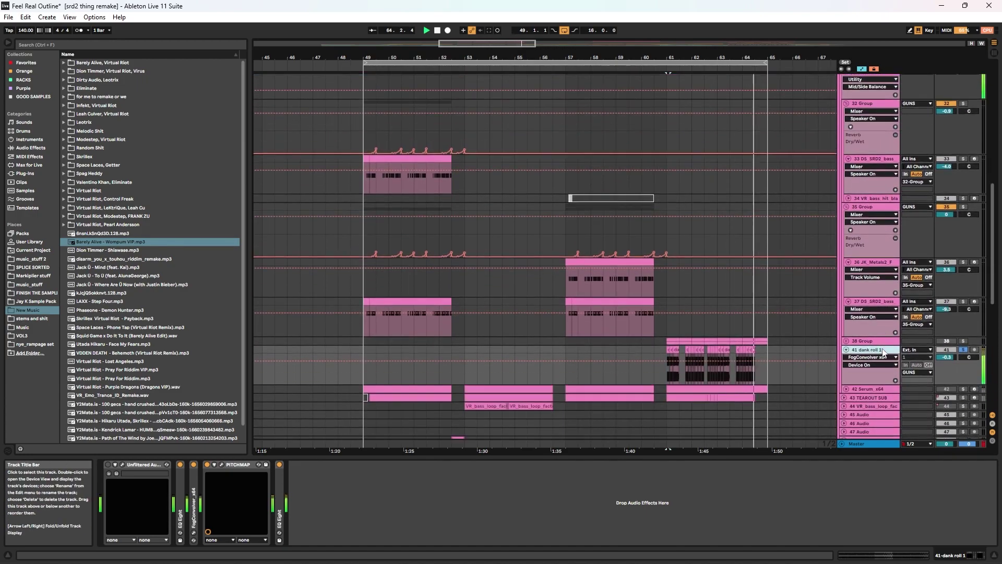
scroll(875, 339, "up", 5)
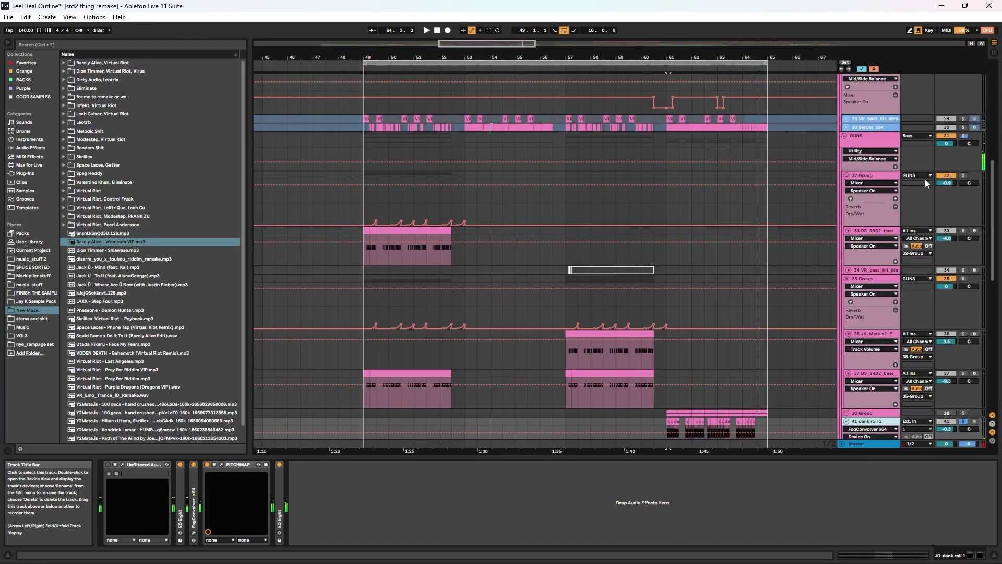
- Show the GUNS group's device chain and solo track 33, the DS_SRD2 bass one-shot
left_click(872, 137)
scroll(552, 261, "down", 2)
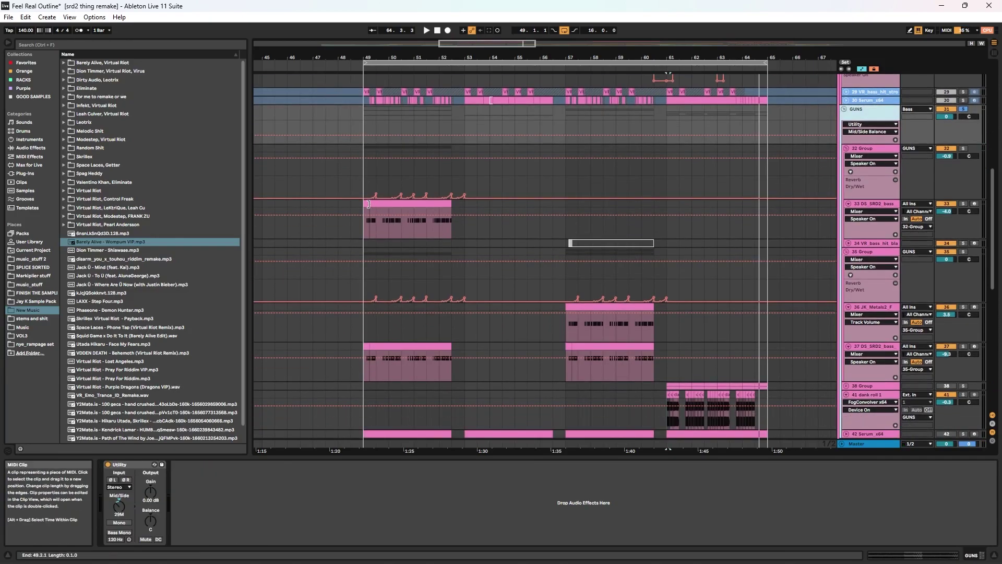
left_click_drag(367, 204, 373, 204)
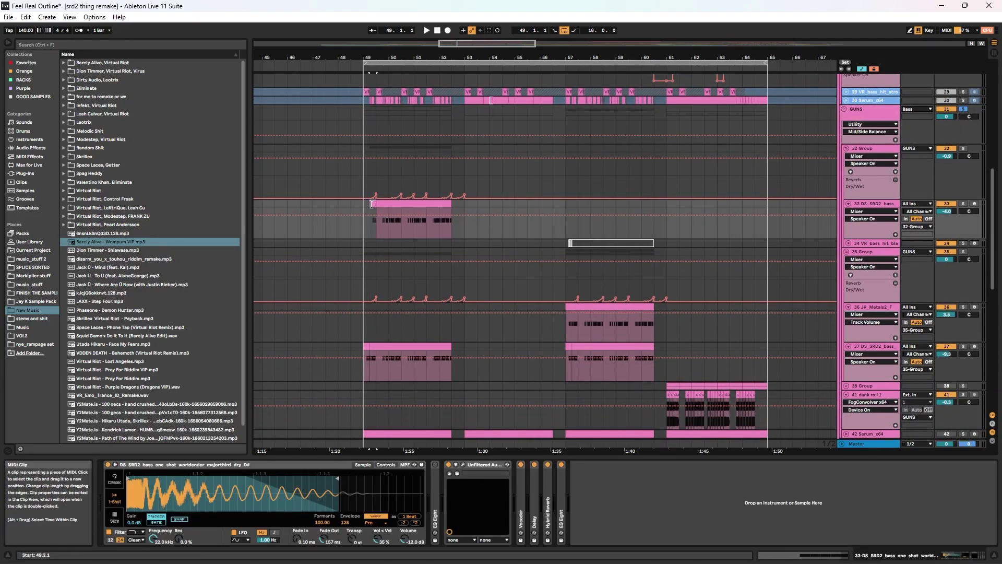
left_click(964, 204)
- Show the device chains of 32 Group and track 33, and locate track 33's one-shot sample in the browser
left_click(869, 149)
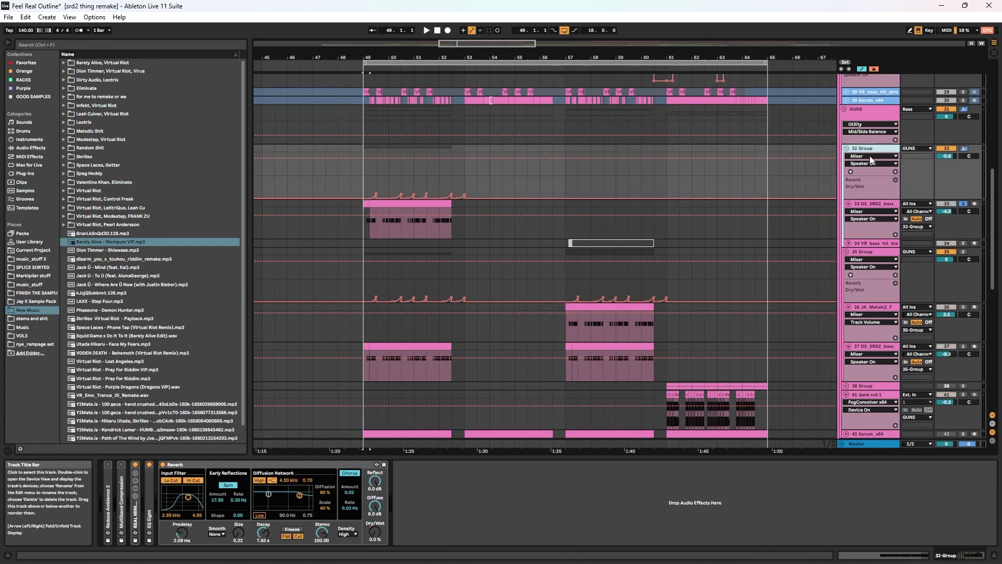
left_click(871, 206)
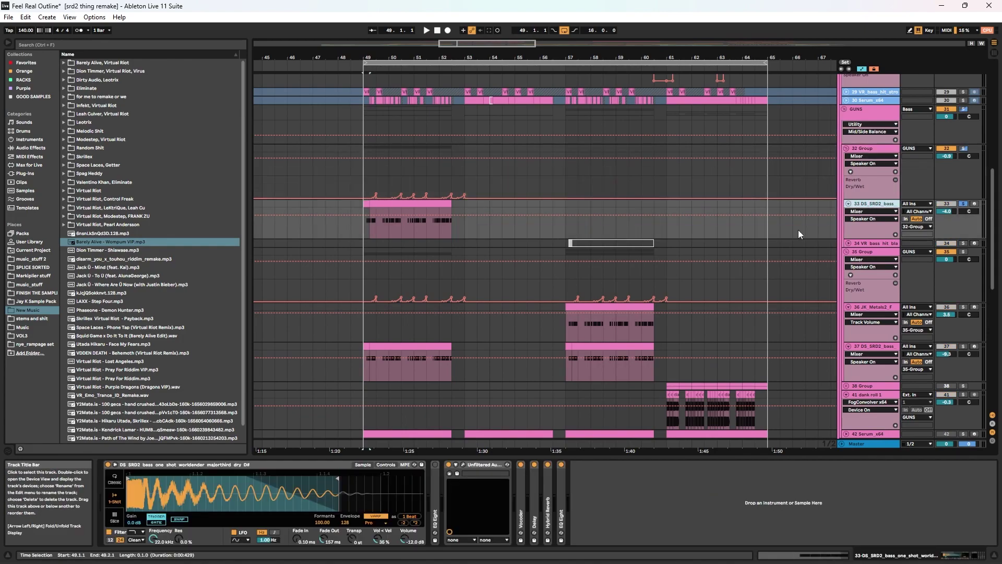
right_click(195, 503)
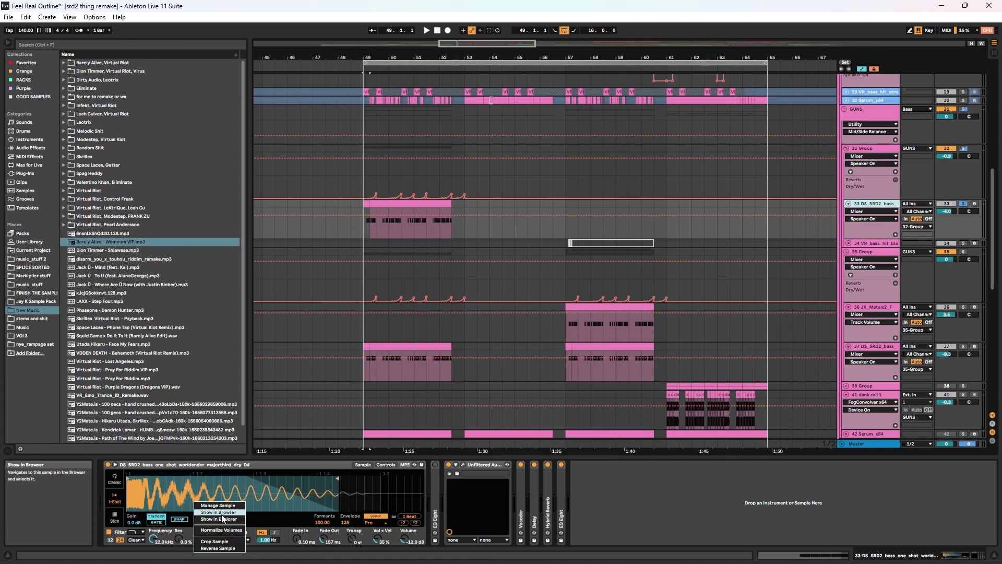
left_click(222, 514)
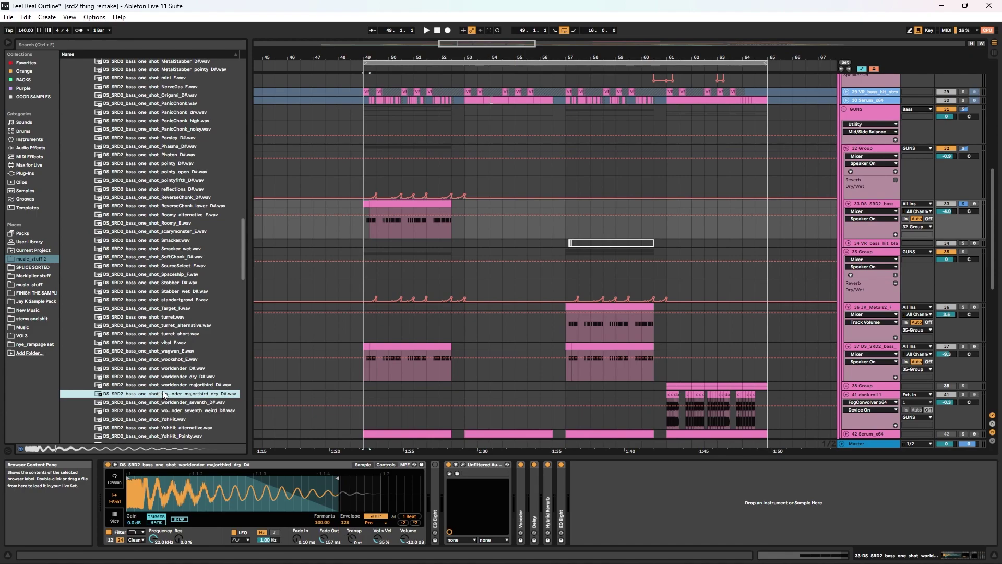
- Play the soloed track 33 from bar 49 and compare it with the Unfiltered Audio SpecOps device bypassed and active
left_click(366, 204)
left_click_drag(373, 57, 386, 92)
key("space")
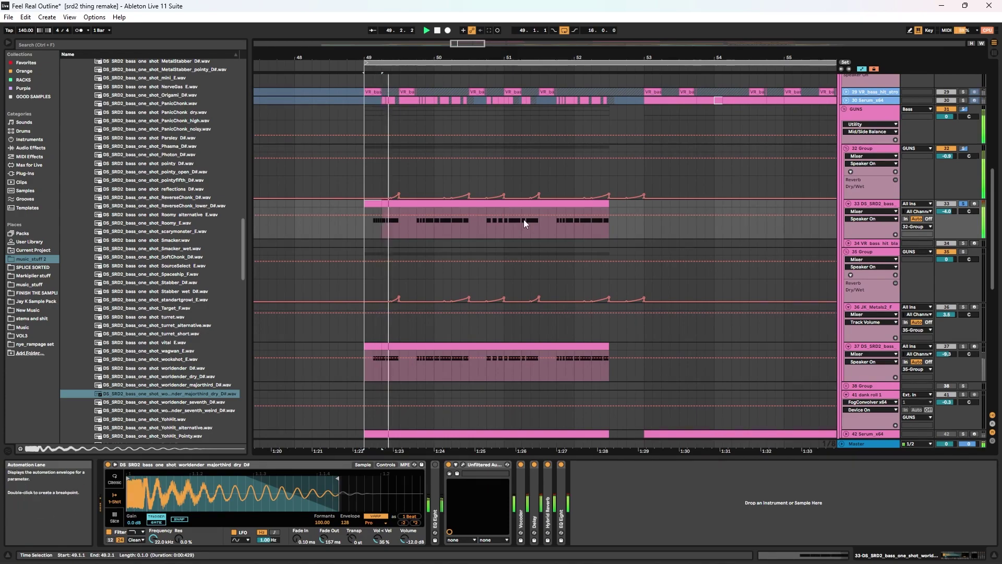
left_click(449, 465)
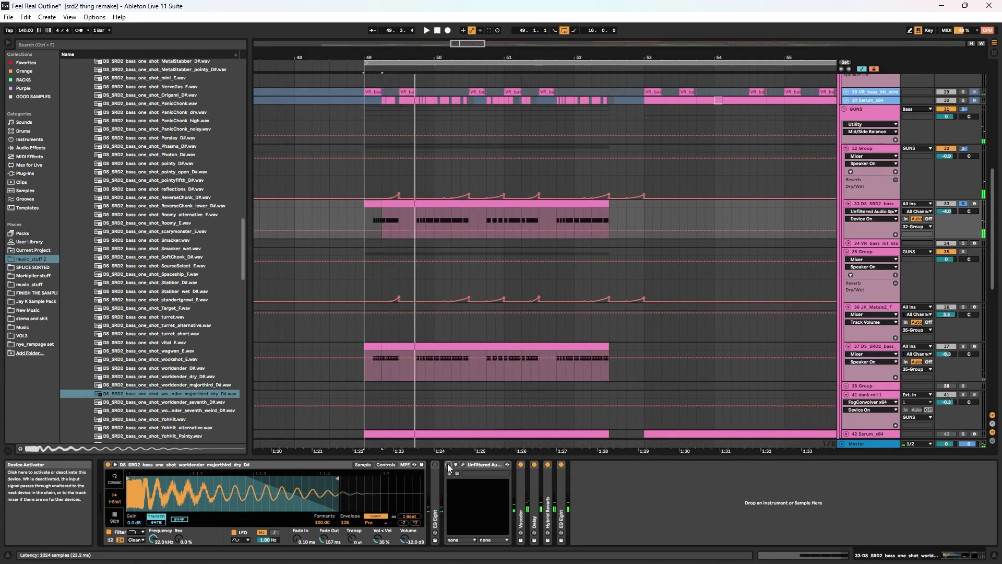
key("space")
left_click(448, 465)
key("space")
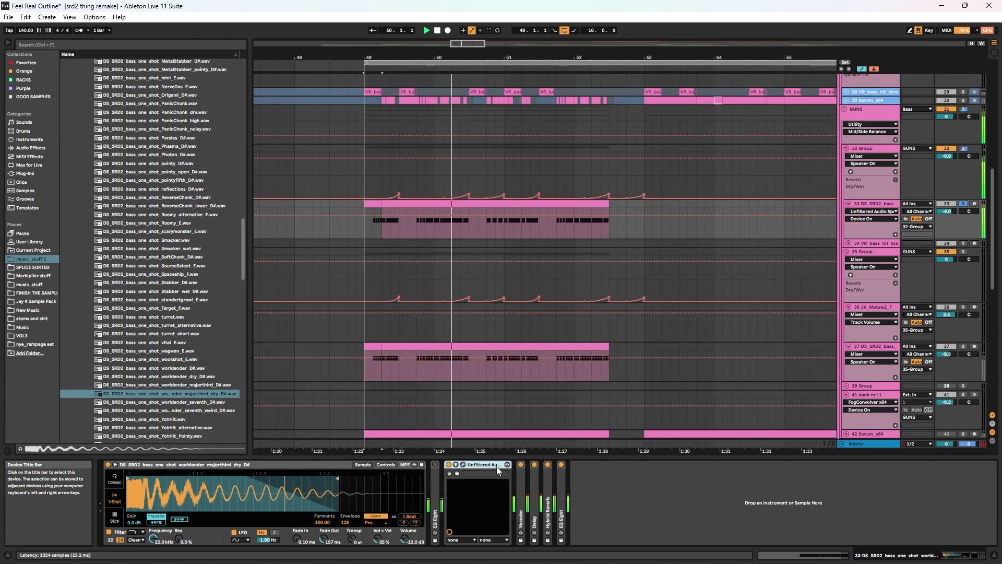
- Collapse SpecOps on track 33 and examine the Vocoder and Delay settings during playback
double_click(497, 466)
double_click(464, 487)
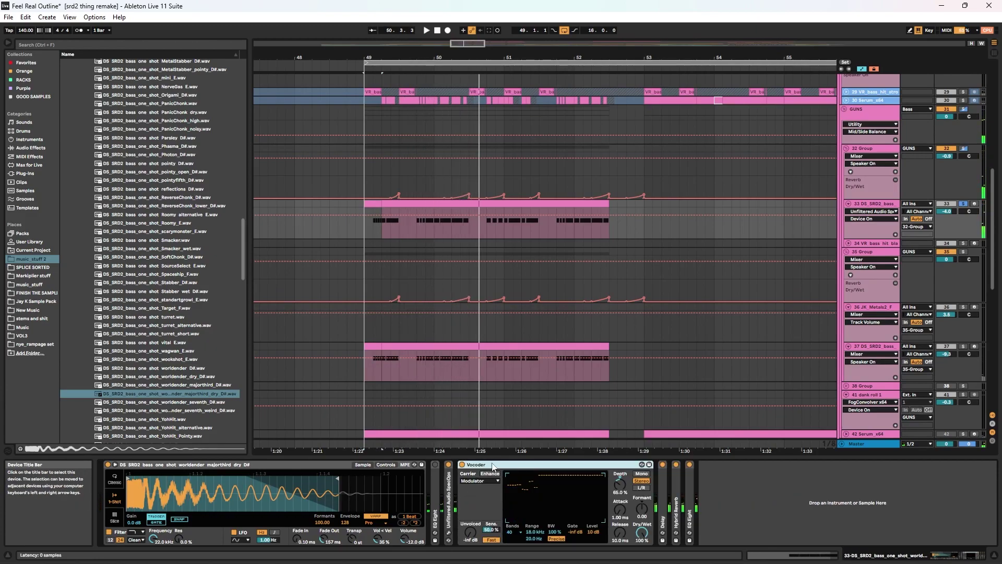
double_click(494, 466)
double_click(474, 485)
key("space")
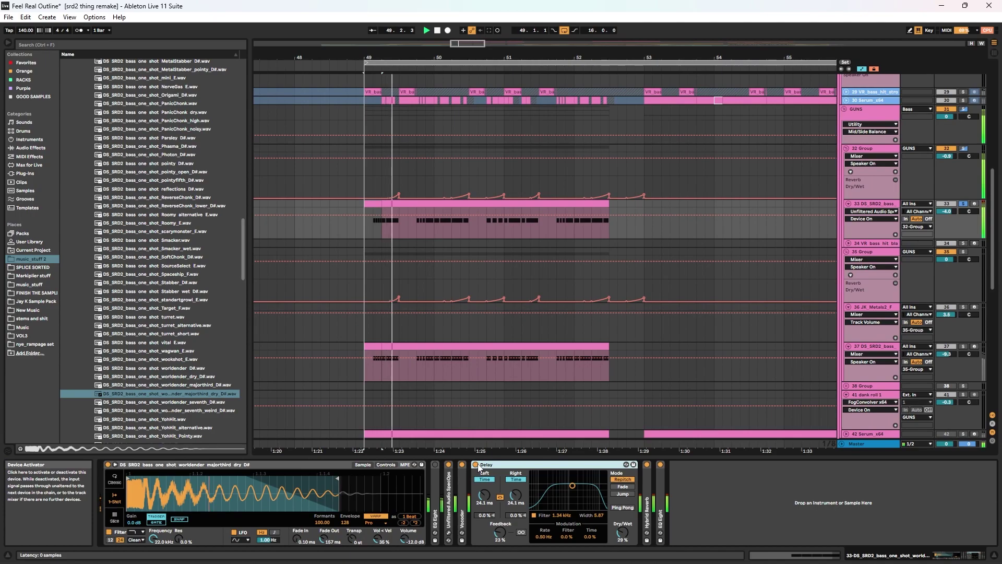
double_click(480, 467)
- Expand the Hybrid Reverb on track 33 and audition its effect on the bass, examining the Dry/Wet control
double_click(486, 482)
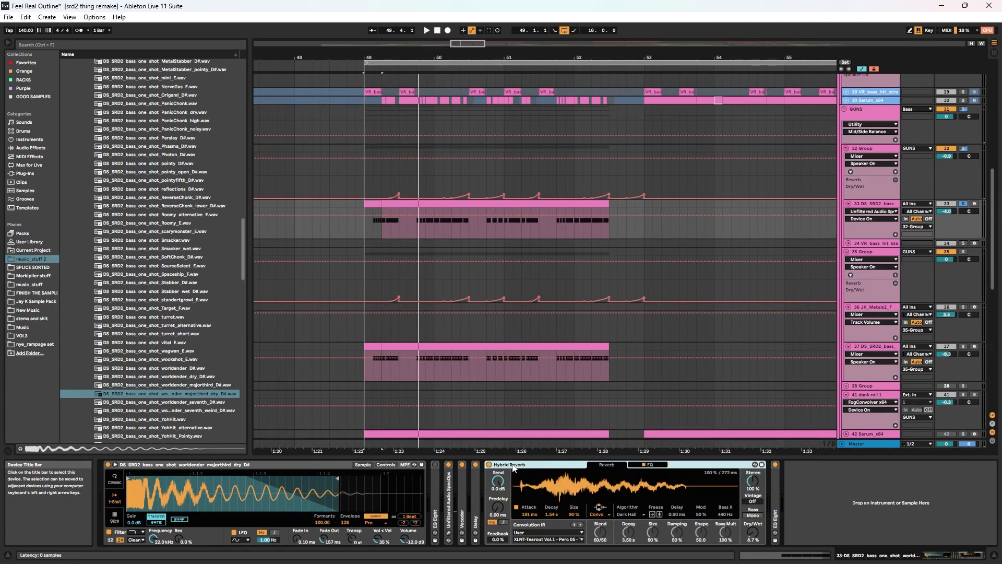
key("space")
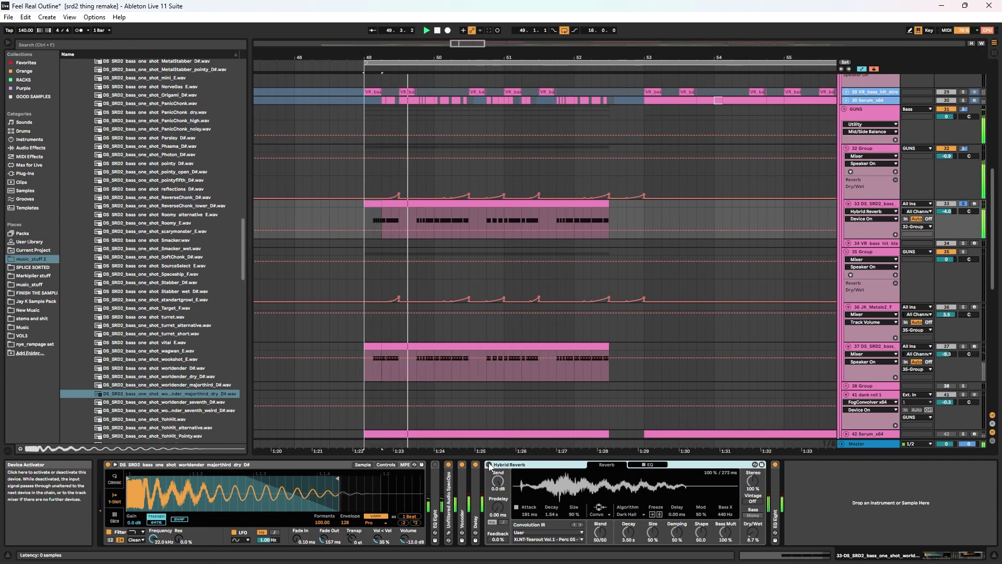
key("space")
left_click_drag(753, 532, 753, 494)
key("space")
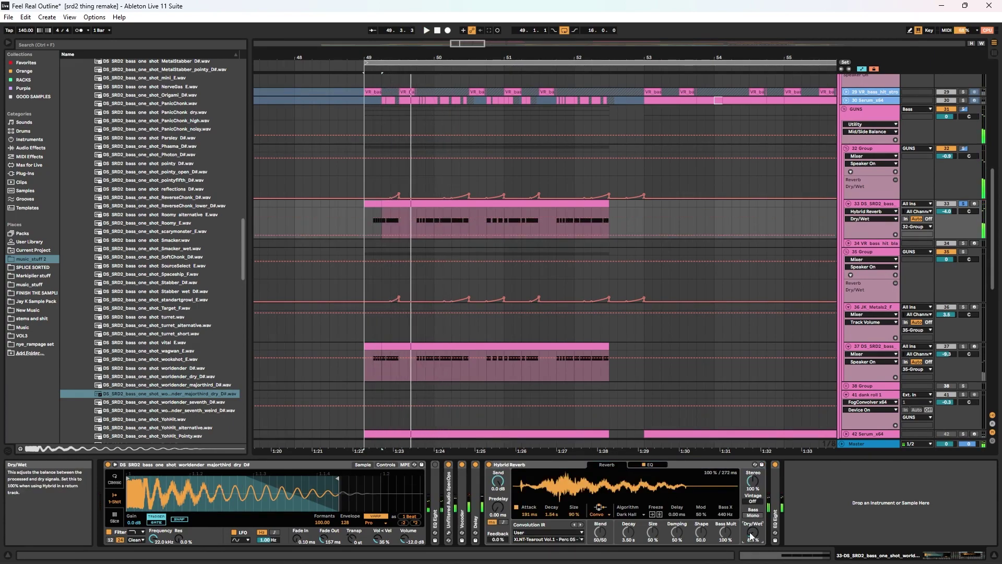
- Replace the Hybrid Reverb view with the last EQ Eight on track 33, audition it active and bypassed, and collapse it
double_click(519, 468)
double_click(500, 481)
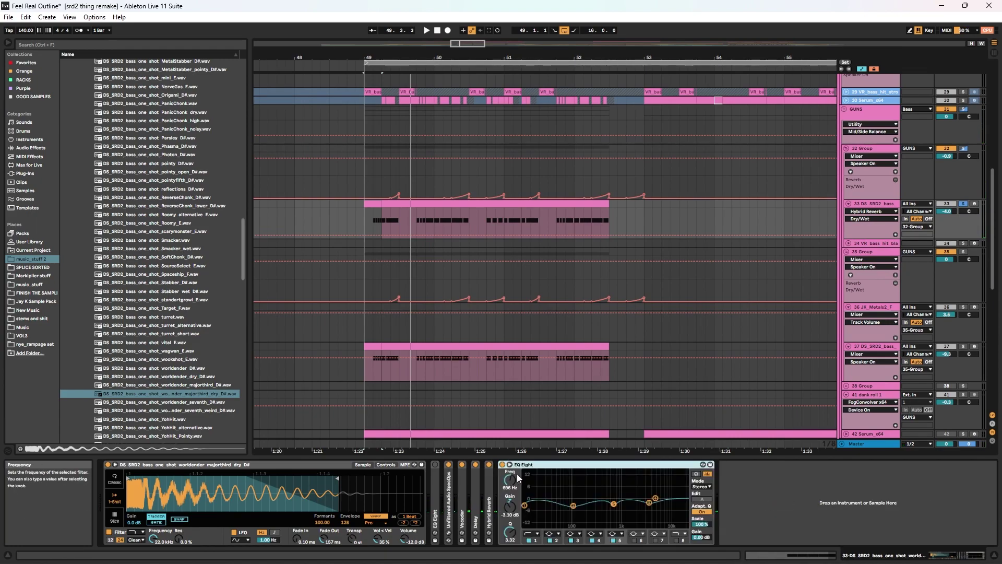
key("space")
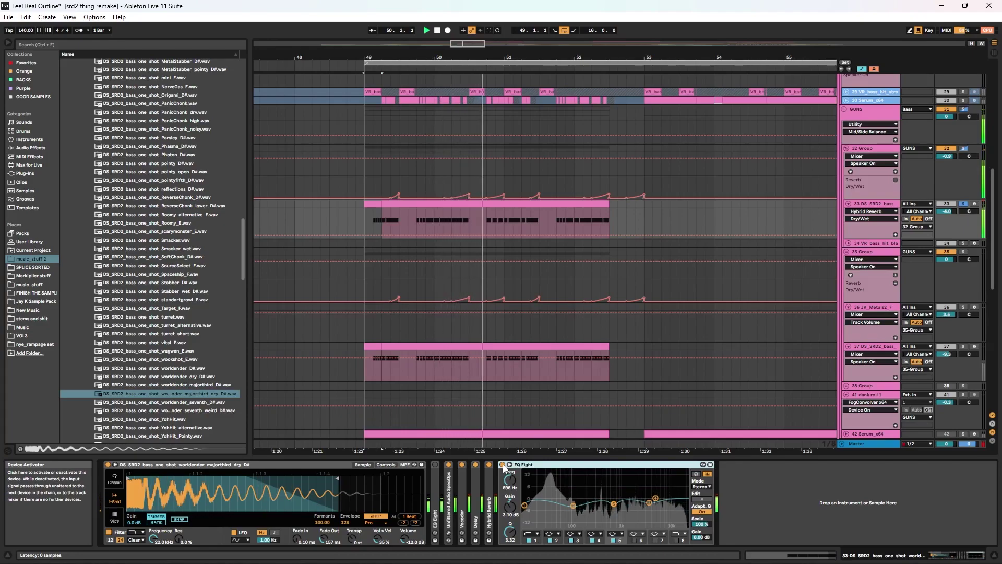
left_click(649, 503)
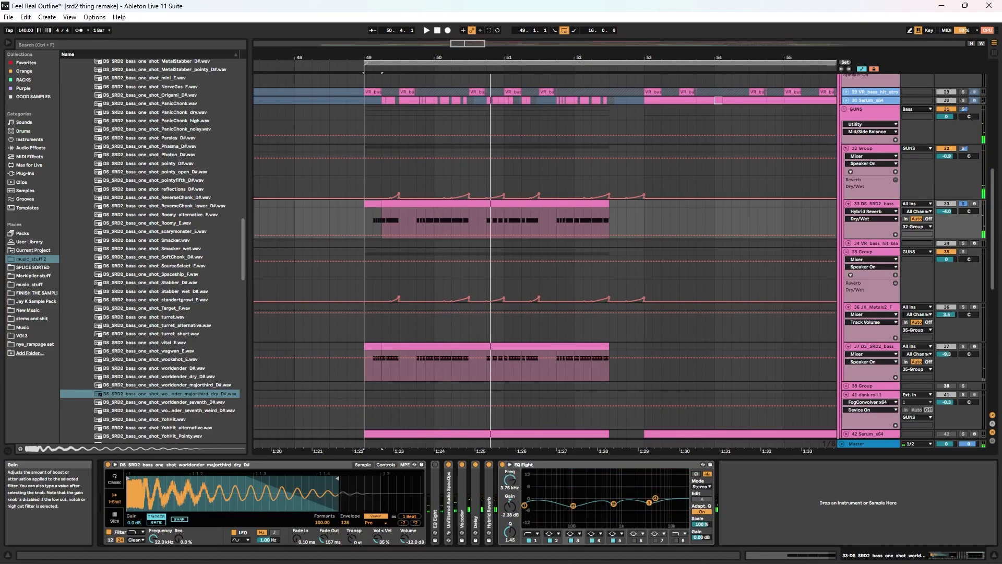
left_click_drag(510, 506, 510, 543)
key("space")
key("space")
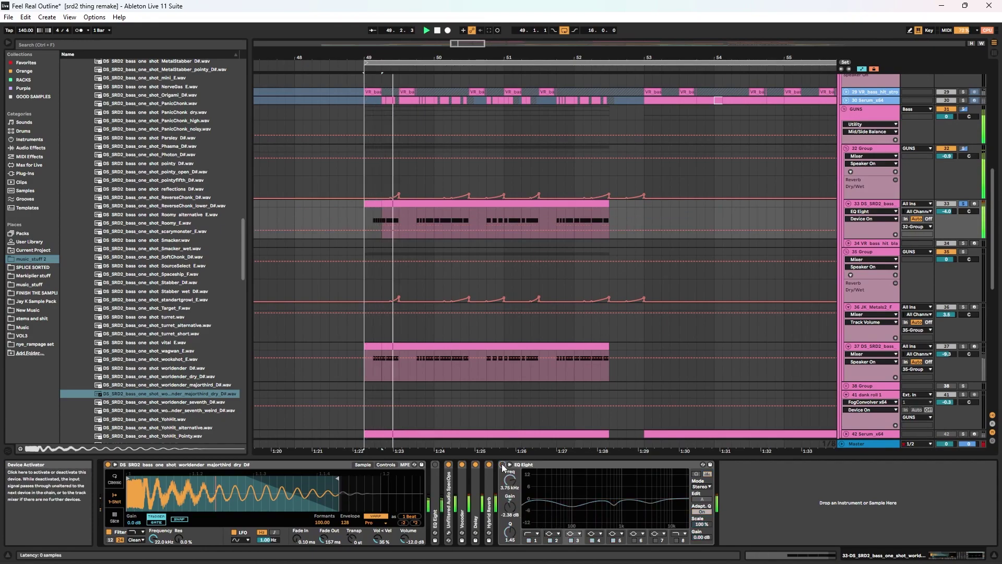
left_click(533, 465)
double_click(533, 464)
key("space")
- Show the device chain of 32 Group again
scroll(862, 338, "up", 3)
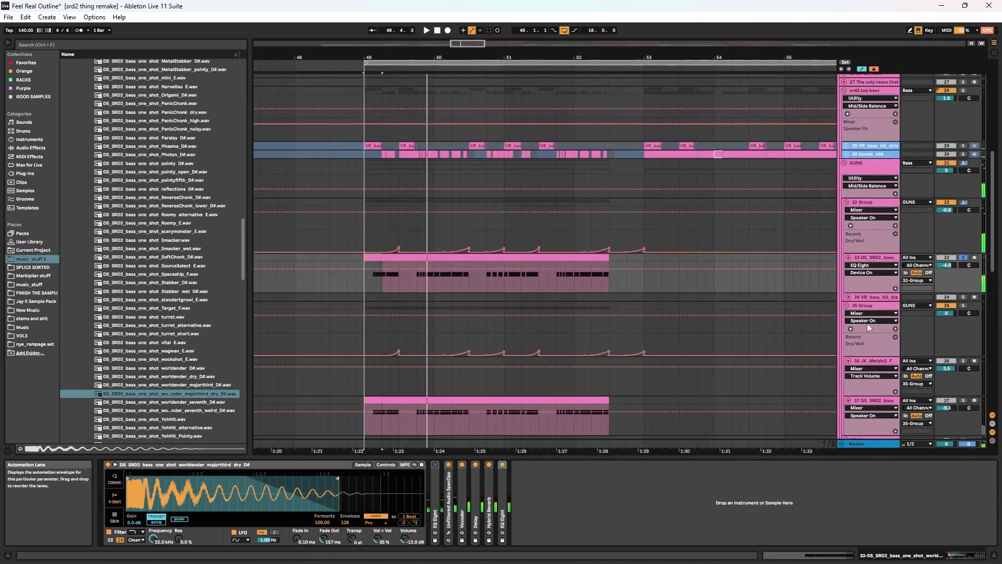
left_click(883, 199)
scroll(873, 262, "down", 6)
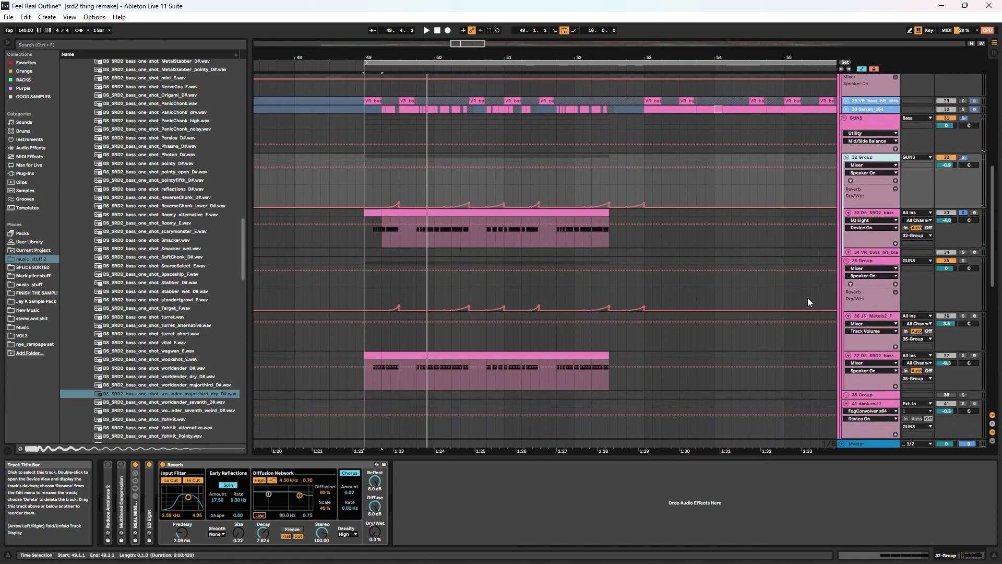
- Solo track 37 inside 35 Group, show its device chain and play it from bar 49
left_click(964, 262)
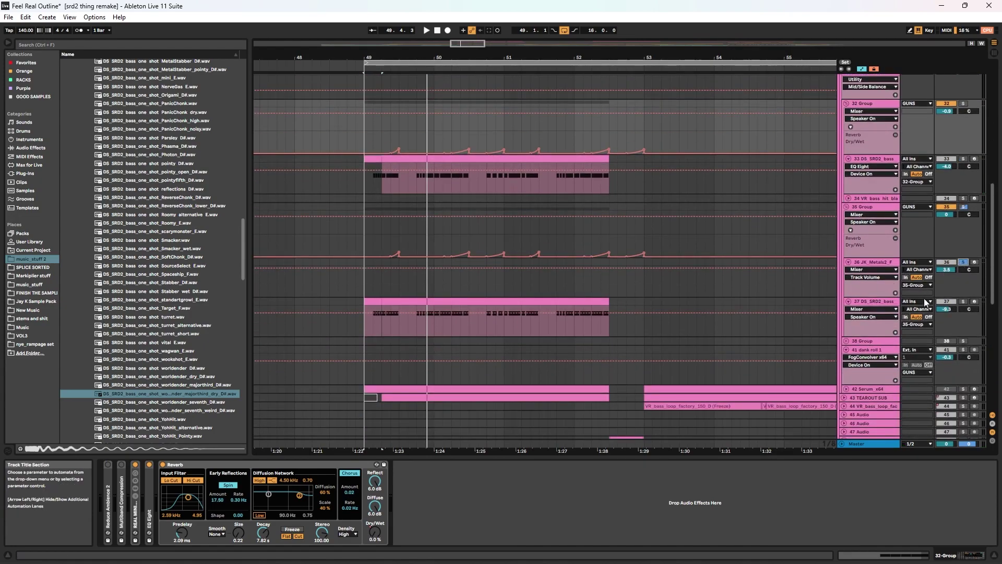
left_click(964, 303)
left_click(876, 302)
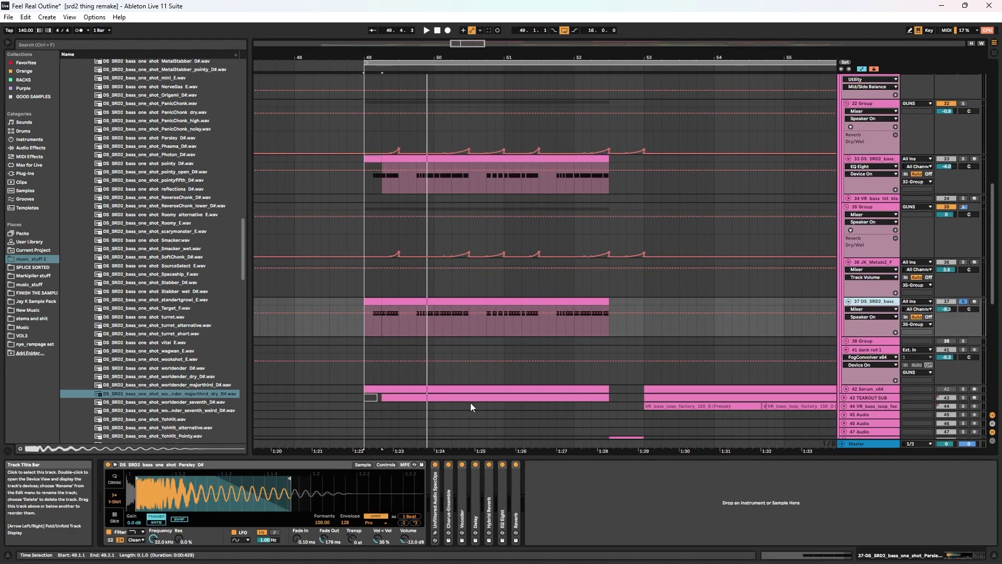
key("space")
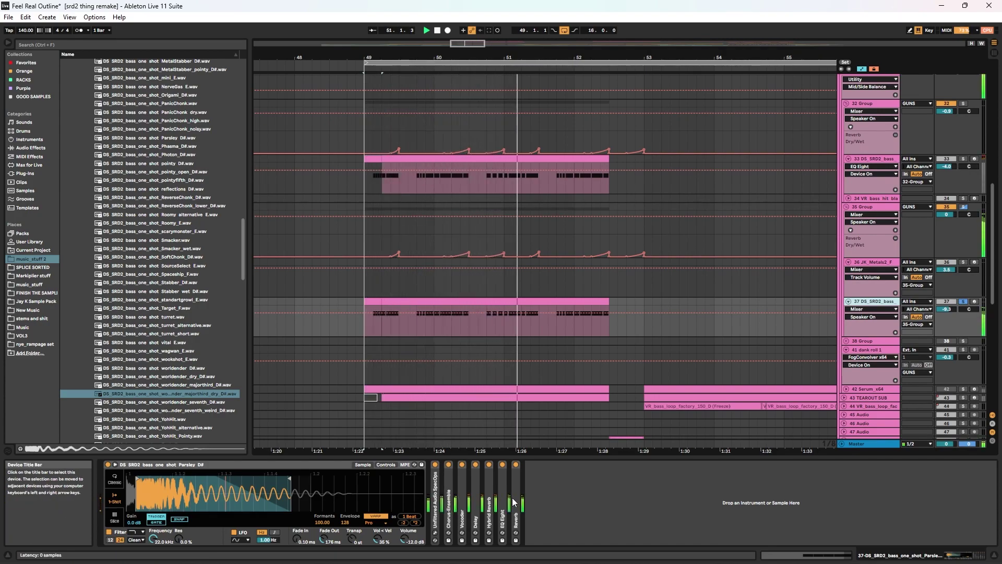
- Audition track 37 with SpecOps and Reverb bypassed in turn, and examine its Hybrid Reverb settings
left_click(435, 464)
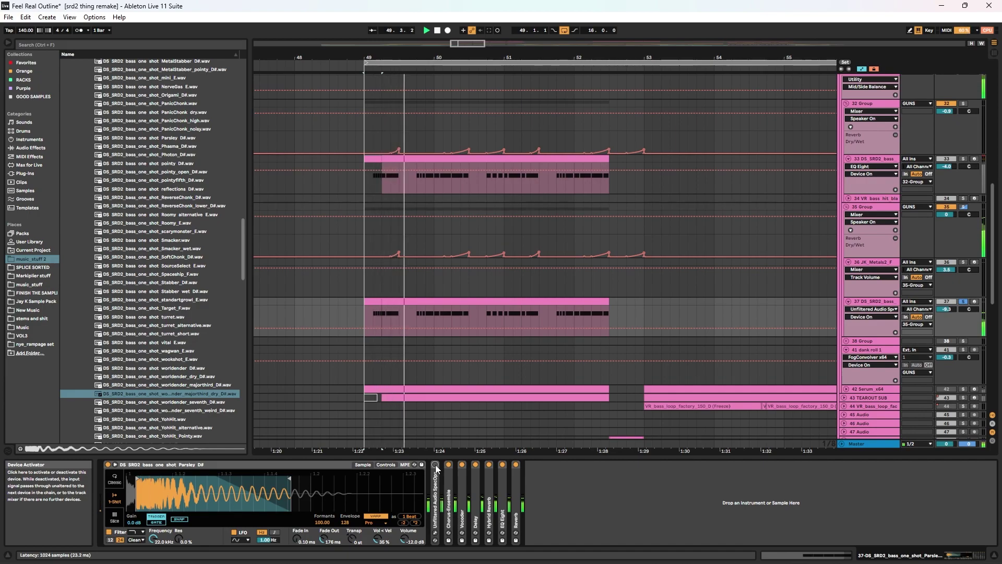
double_click(516, 489)
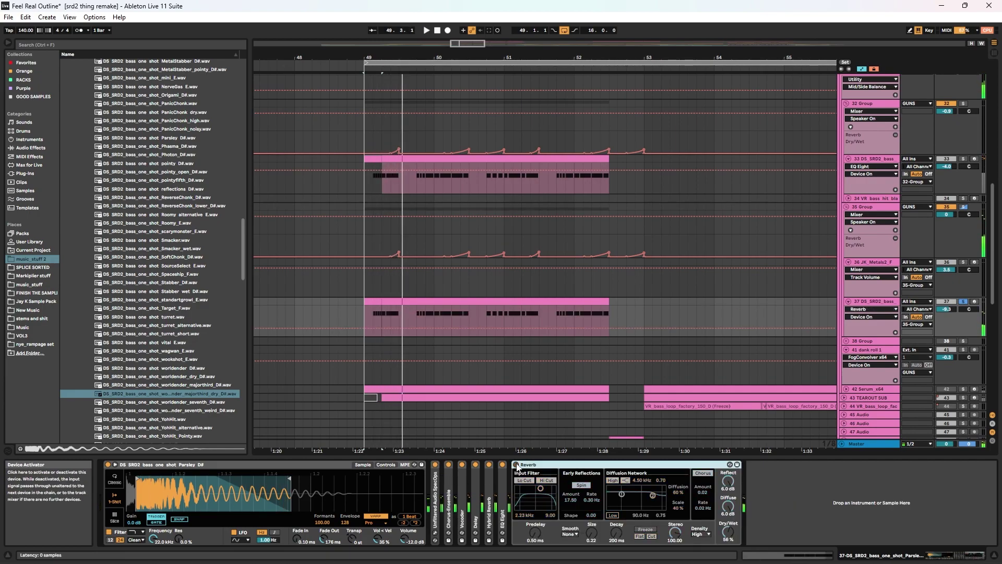
left_click(516, 465)
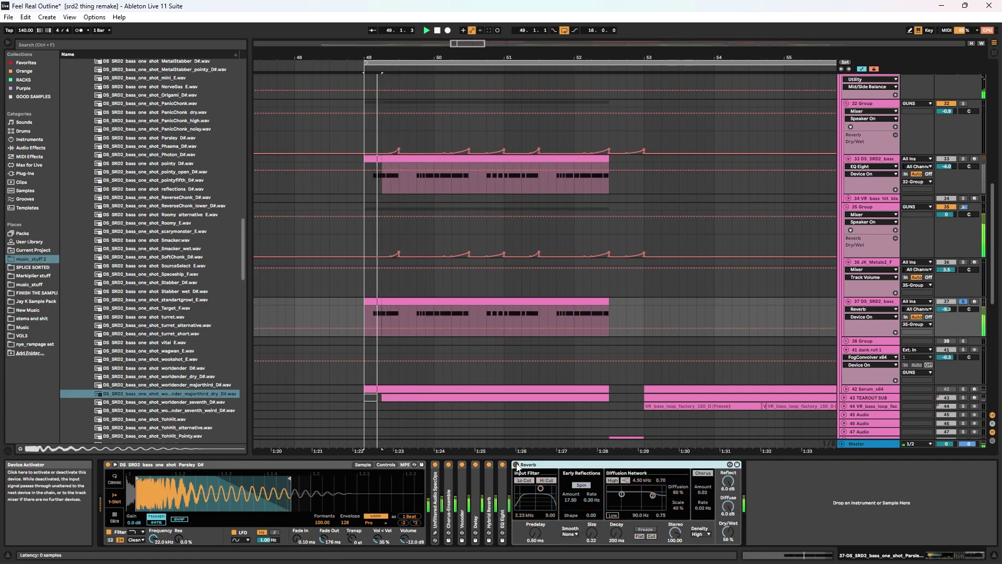
double_click(551, 469)
double_click(487, 484)
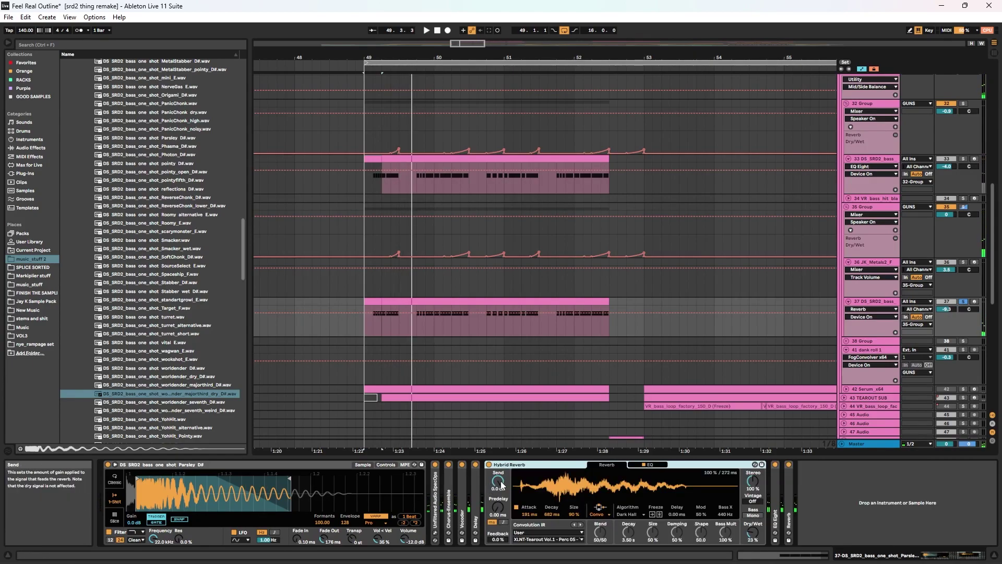
double_click(527, 465)
- Solo the whole 35 Group and show its device chain
scroll(902, 433, "up", 3)
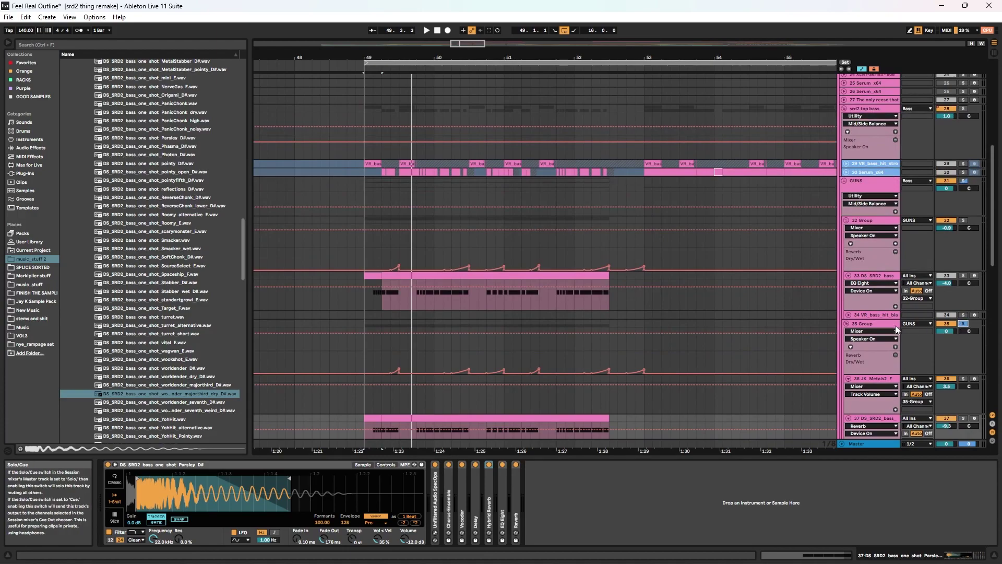
left_click(893, 329)
scroll(888, 326, "down", 5)
scroll(898, 282, "up", 4)
scroll(845, 289, "down", 4)
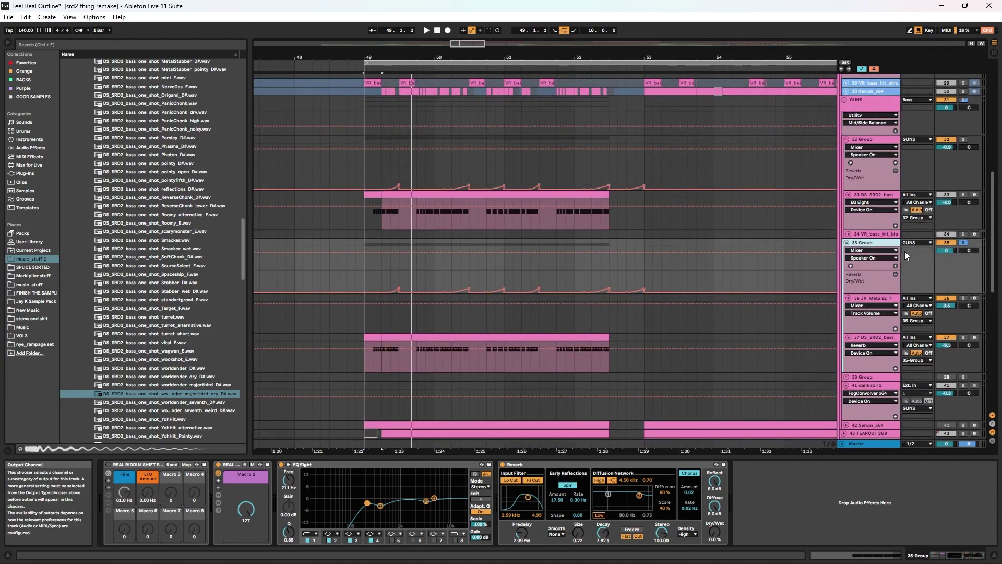
- Solo the GUNS group and play it from bar 49, comparing its device chain with that of 32 Group
scroll(899, 241, "up", 3)
left_click(879, 158)
left_click(960, 156)
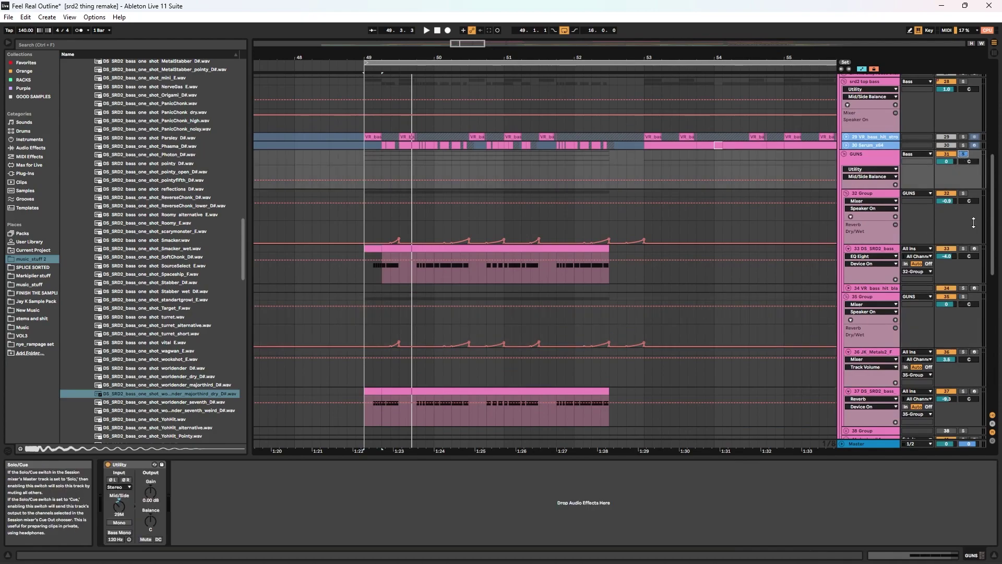
left_click(874, 205)
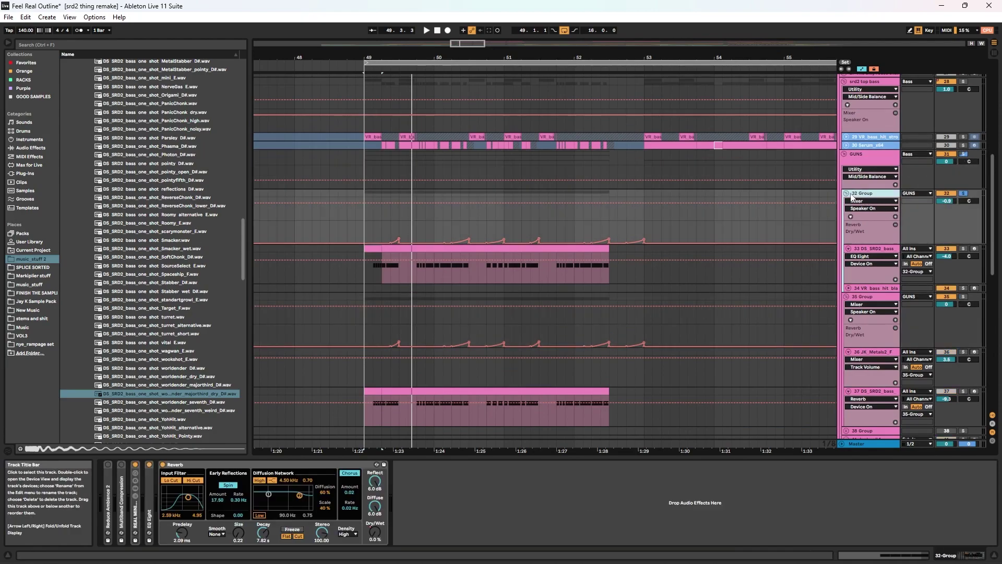
left_click(874, 160)
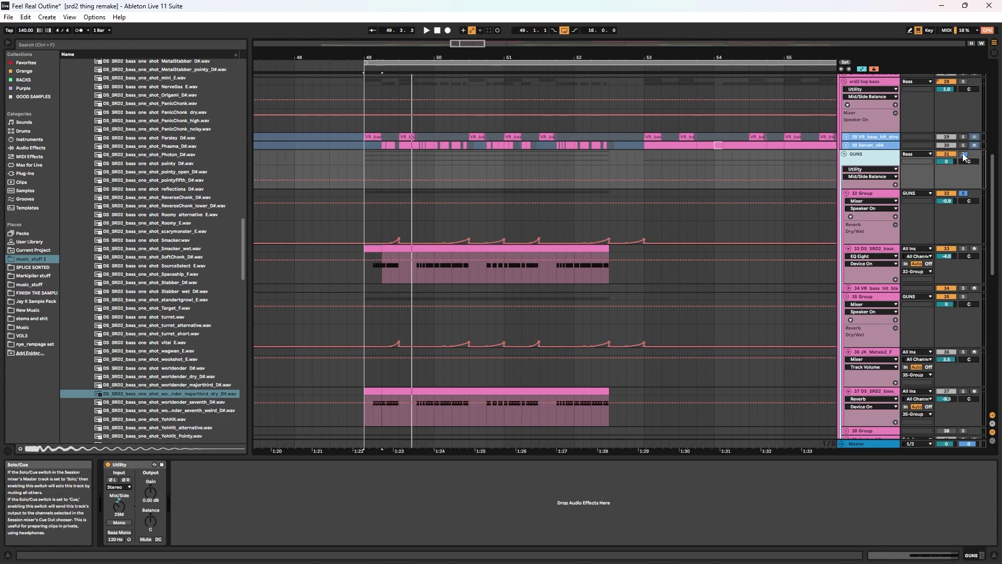
key("space")
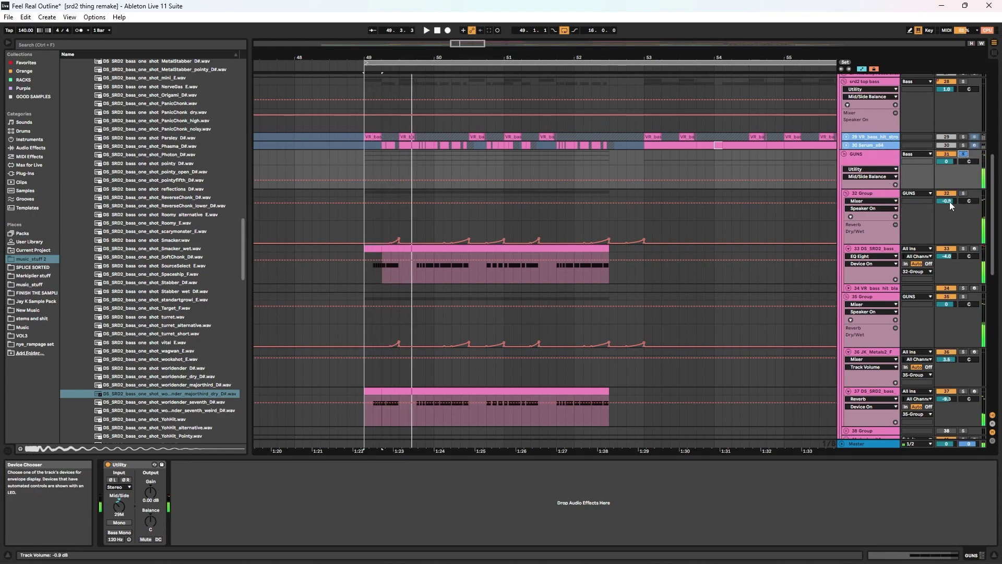
scroll(964, 235, "down", 2)
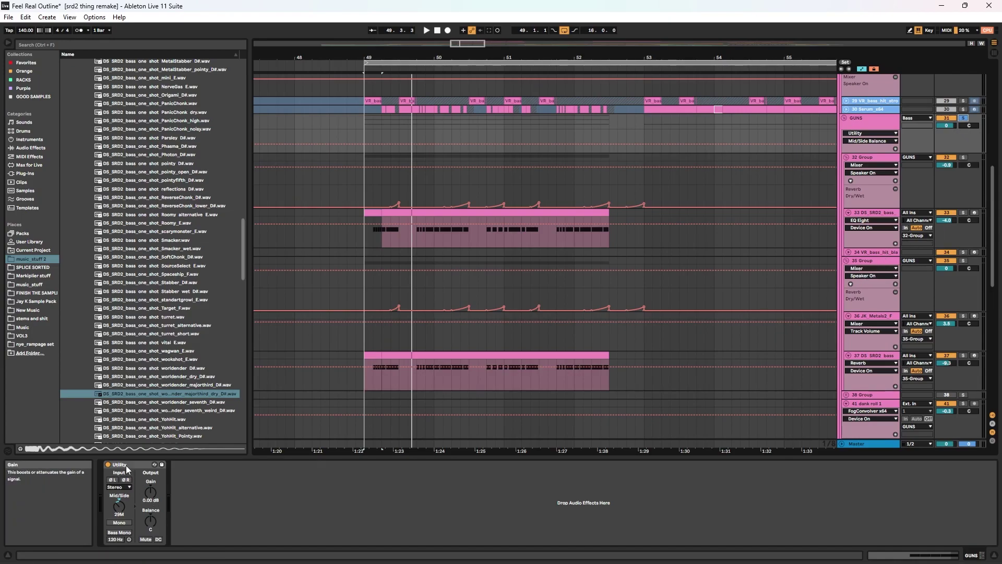
- Solo 35 Group, play it from bar 49, and show the device chains of 35 Group and 32 Group
key("space")
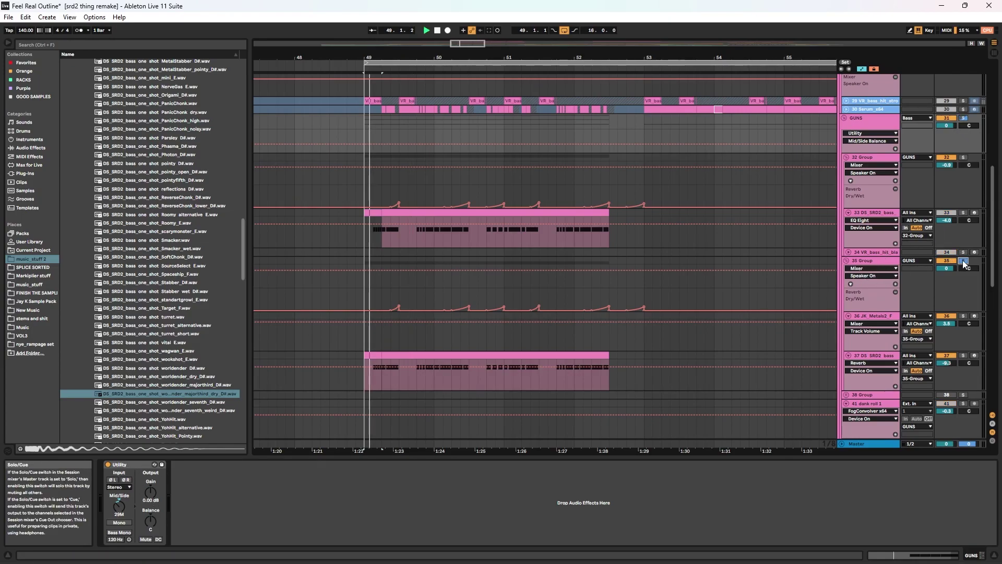
scroll(953, 262, "down", 3)
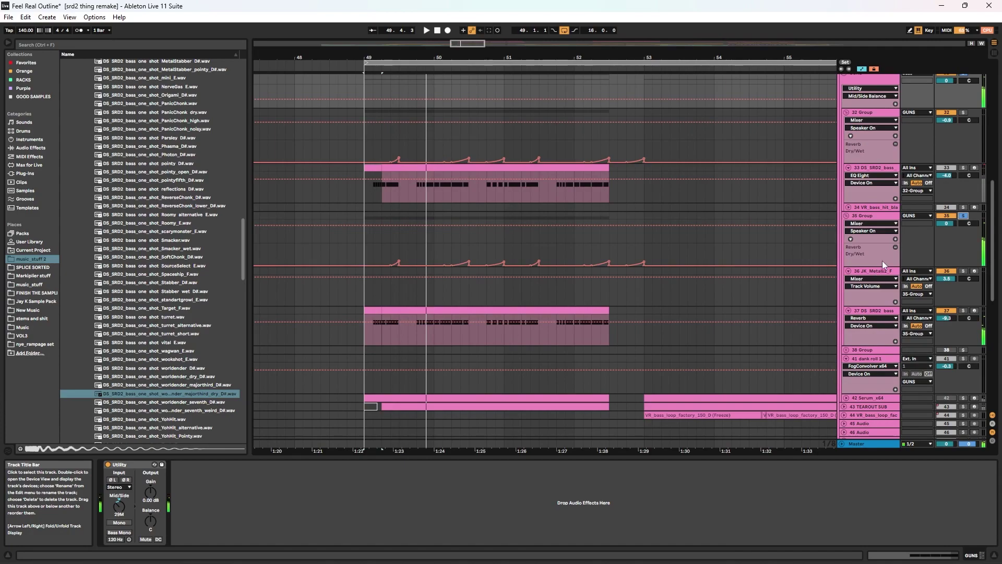
left_click(872, 215)
left_click(871, 113)
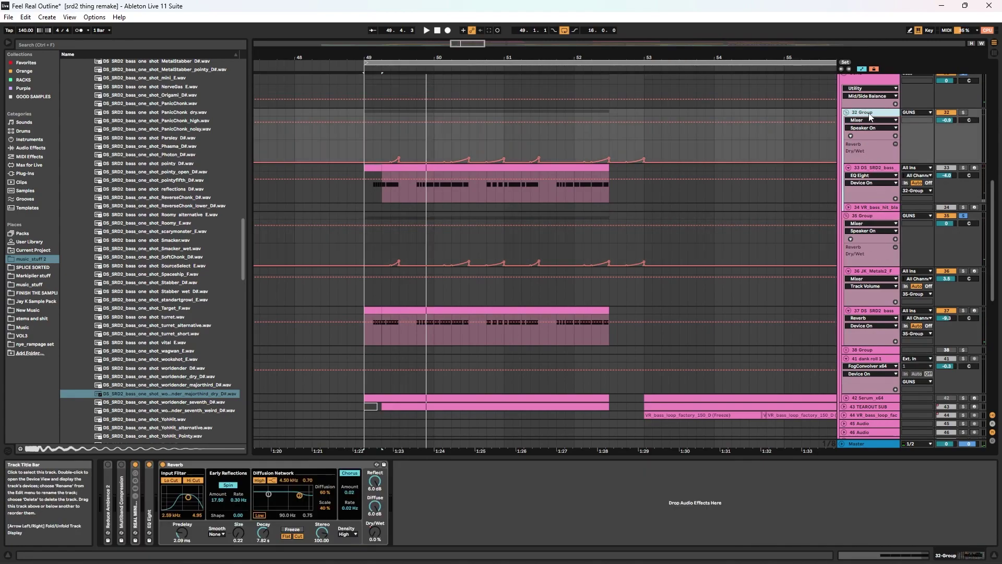
left_click(850, 207)
left_click(850, 208)
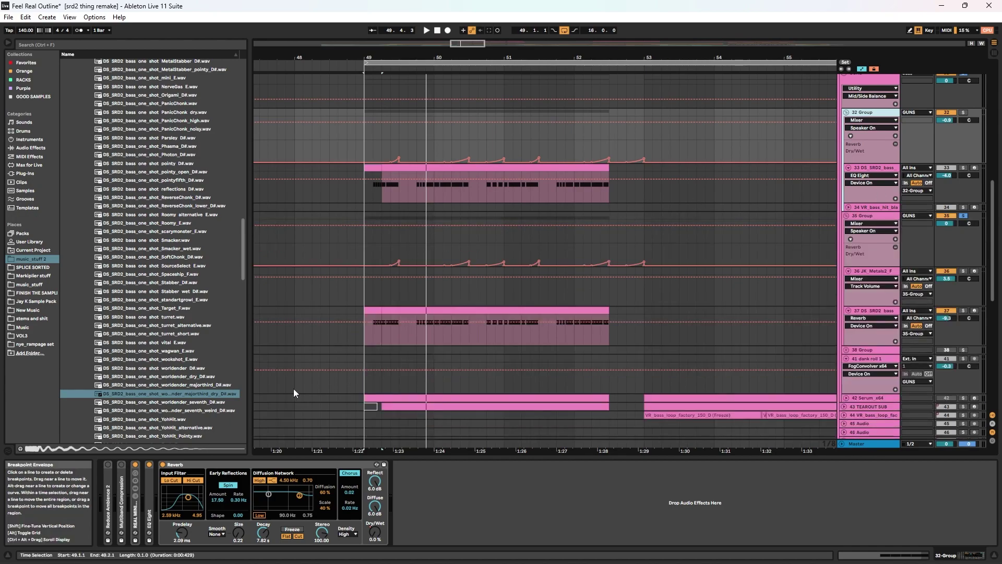
- Expand the REAL MINIPHAT rack on 32 Group to view its devices, collapse it and unfold EQ Eight
double_click(134, 509)
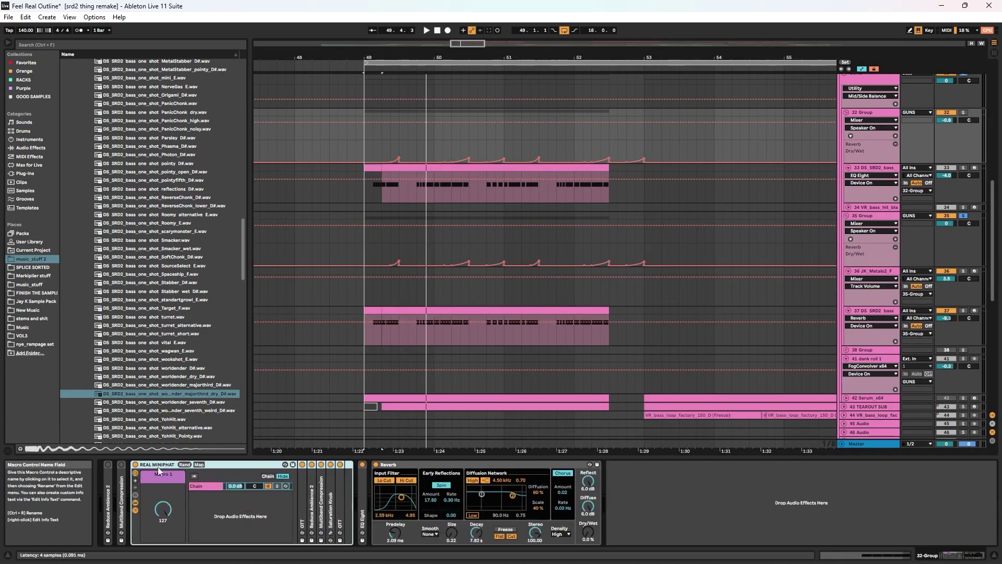
double_click(157, 465)
double_click(149, 493)
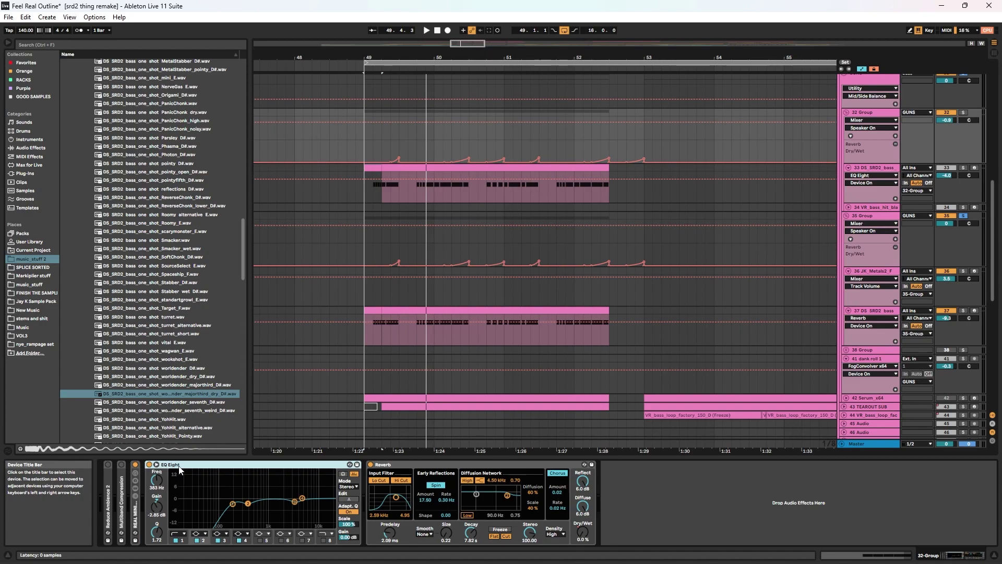
- Solo 32 Group and audition it with EQ Eight bypassed and re-enabled, finally collapsing EQ Eight
left_click(149, 464)
key("space")
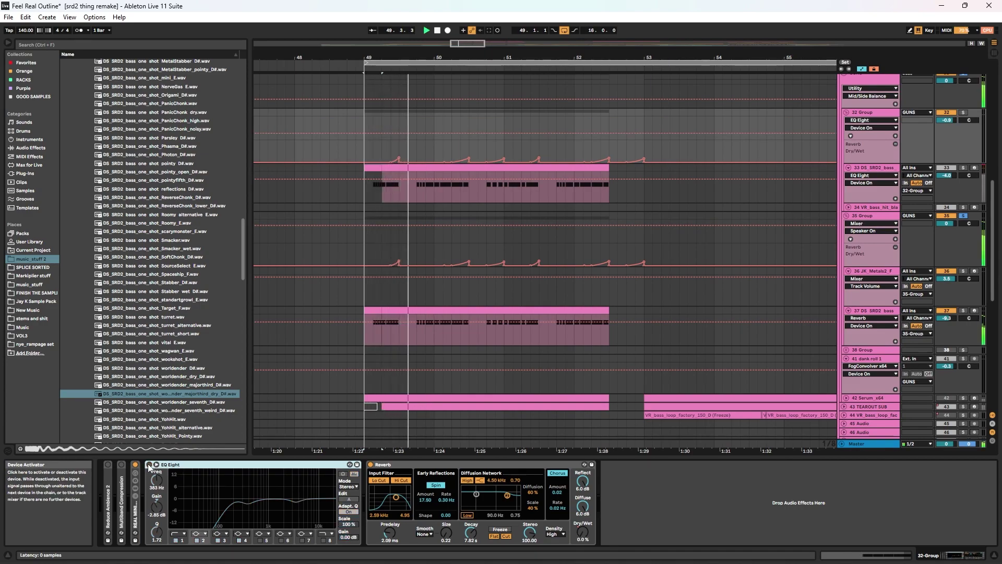
key("space")
left_click(149, 464)
left_click(963, 113)
left_click(881, 113)
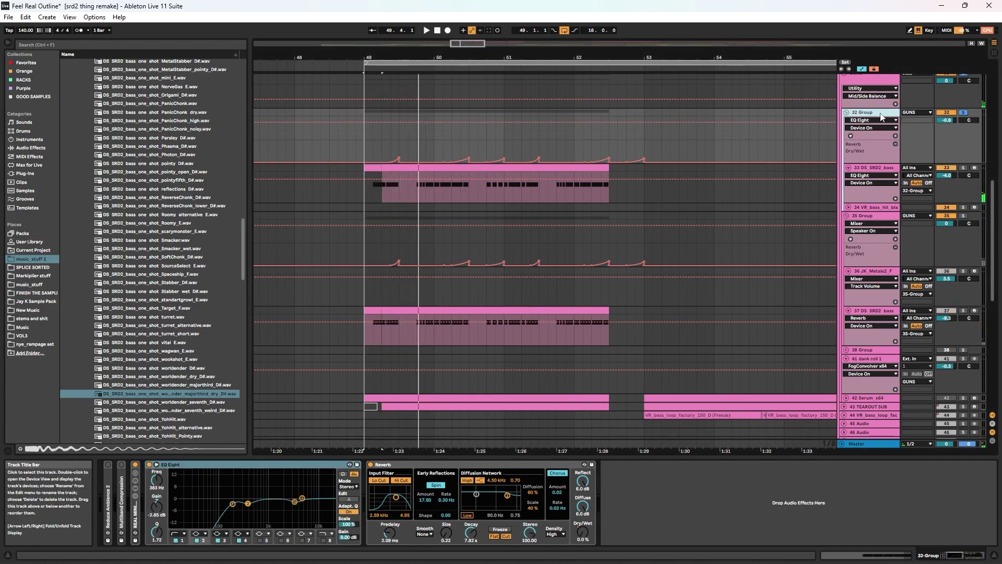
key("space")
left_click(148, 464)
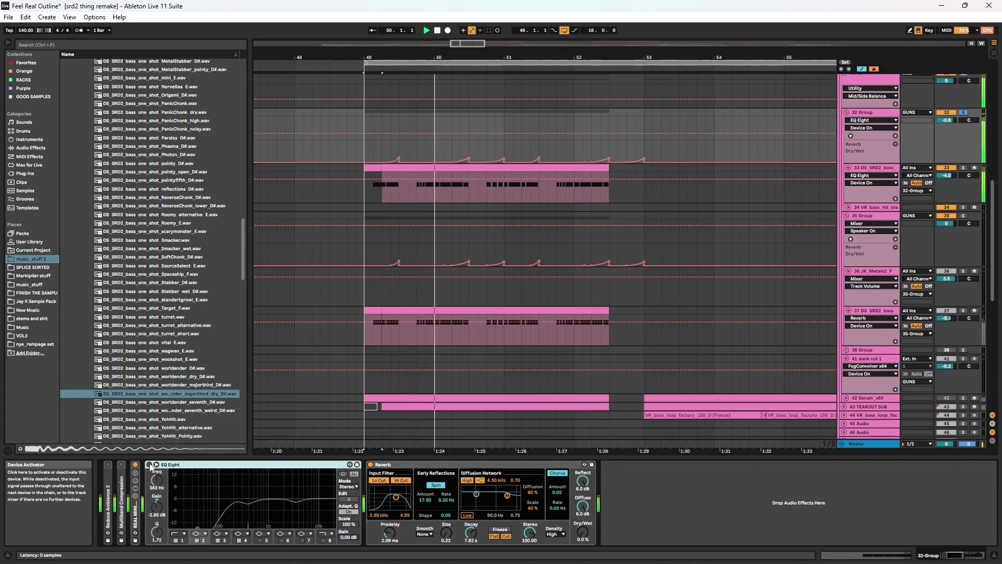
left_click(149, 464)
double_click(180, 465)
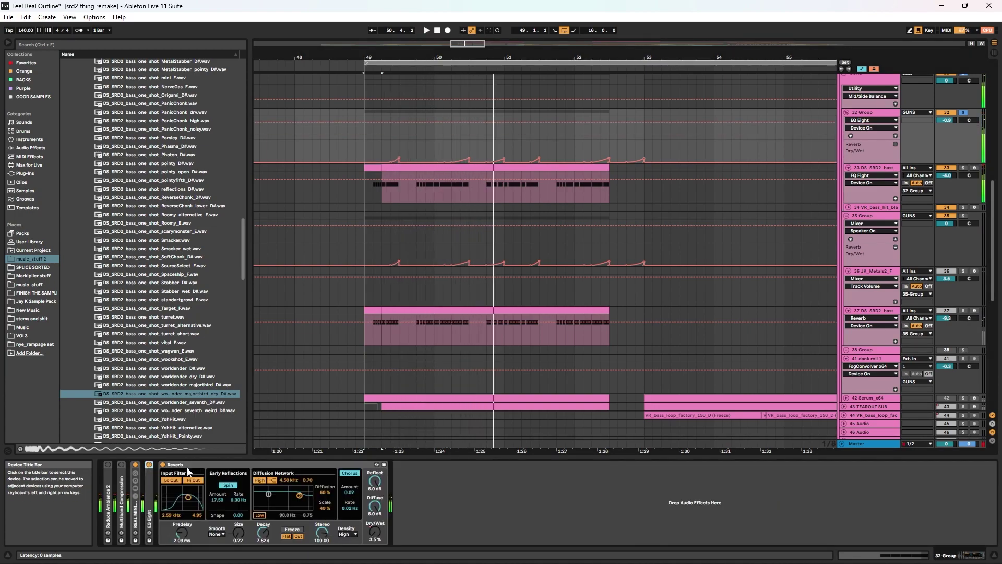
- Audition 32 Group from bar 49 with its Reverb bypassed and re-enabled
key("space")
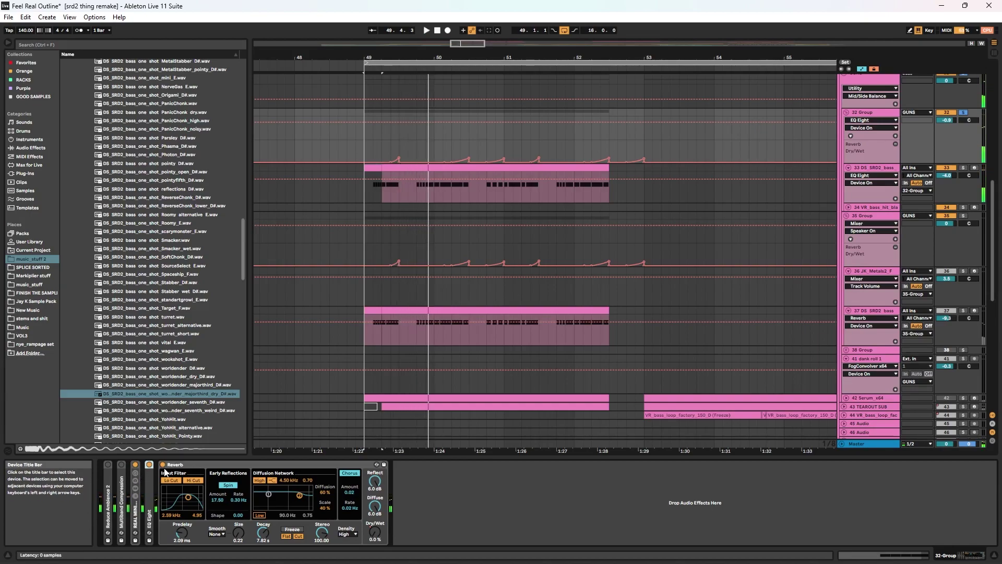
key("space")
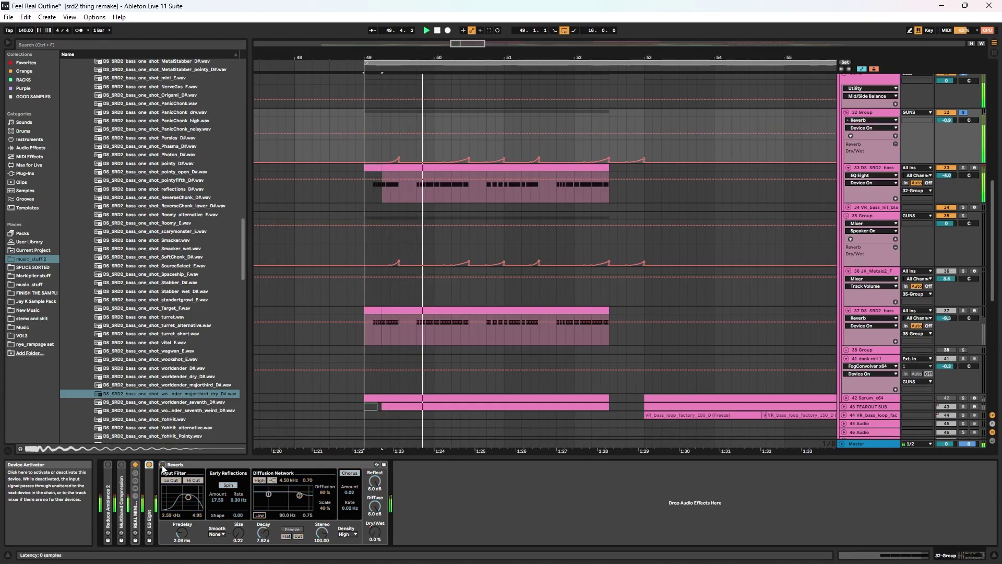
left_click(163, 465)
key("space")
key("space")
- Solo 35 Group, show its device chain and play it from bar 49
left_click(870, 216)
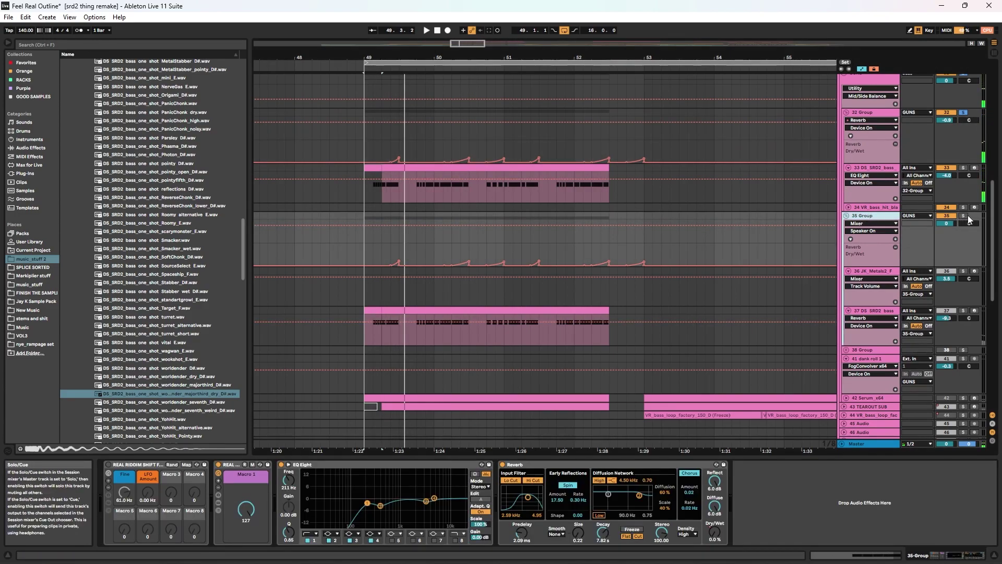
key("space")
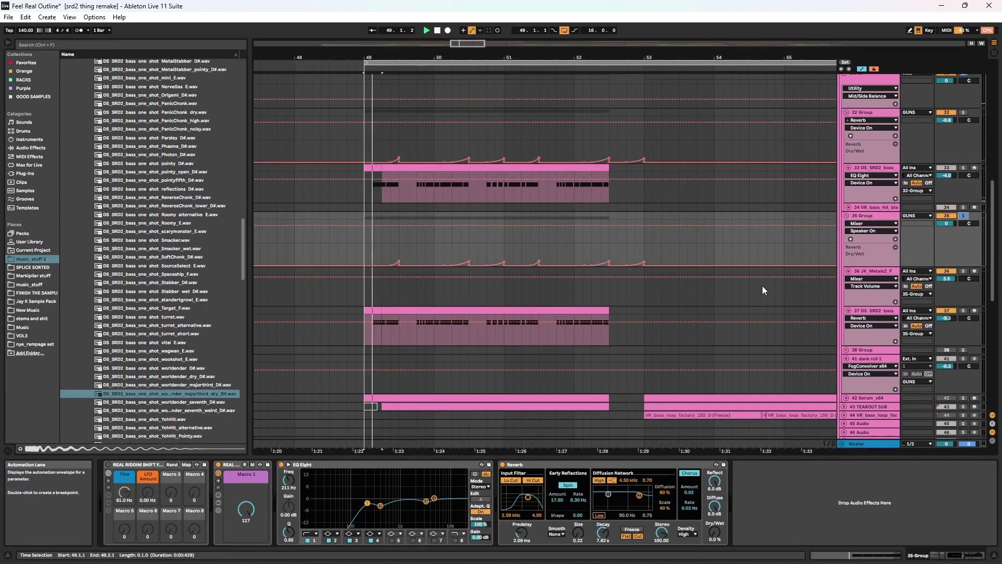
left_click(869, 216)
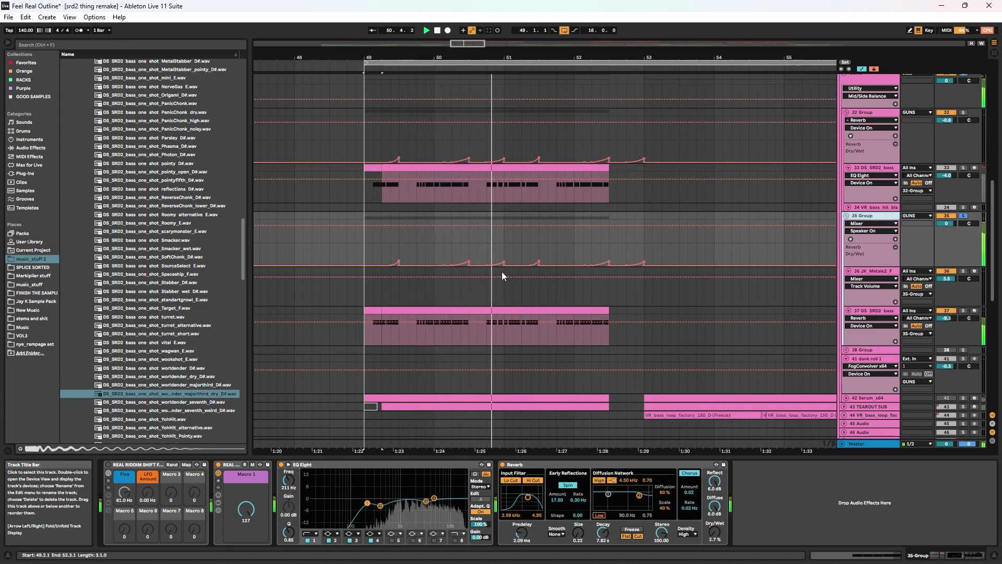
key("space")
- Select the JK_Metals2_F clip at bar 57, show its track's device chain and play 35 Group from there
left_click_drag(610, 58, 434, 59)
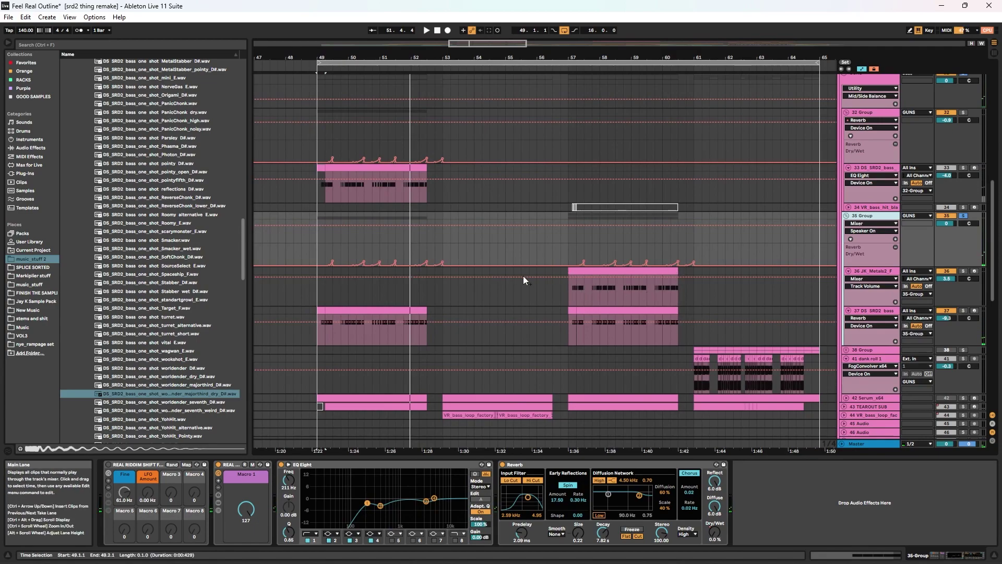
scroll(517, 280, "down", 5)
left_click(574, 256)
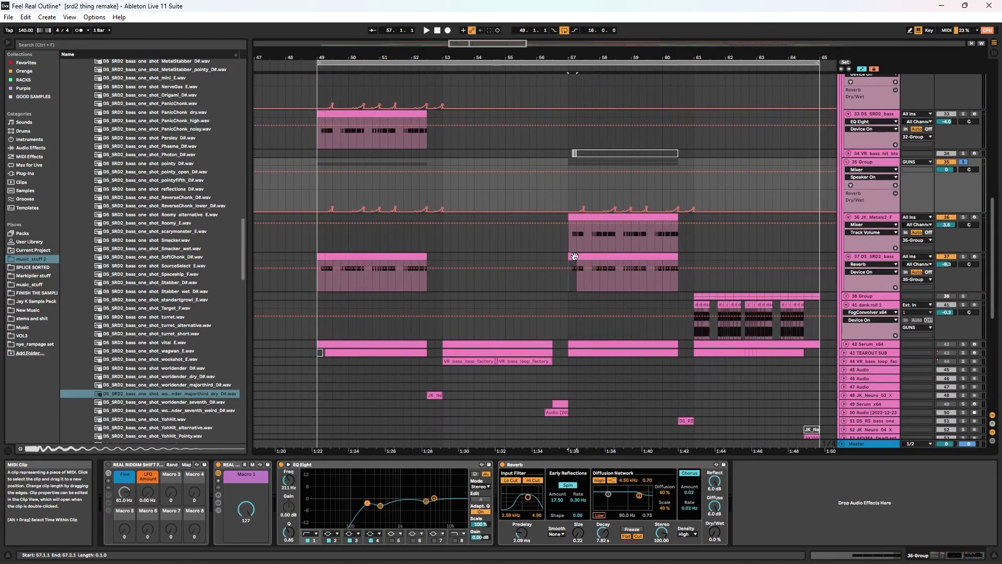
left_click(579, 217)
left_click(963, 217)
left_click(963, 217)
key("space")
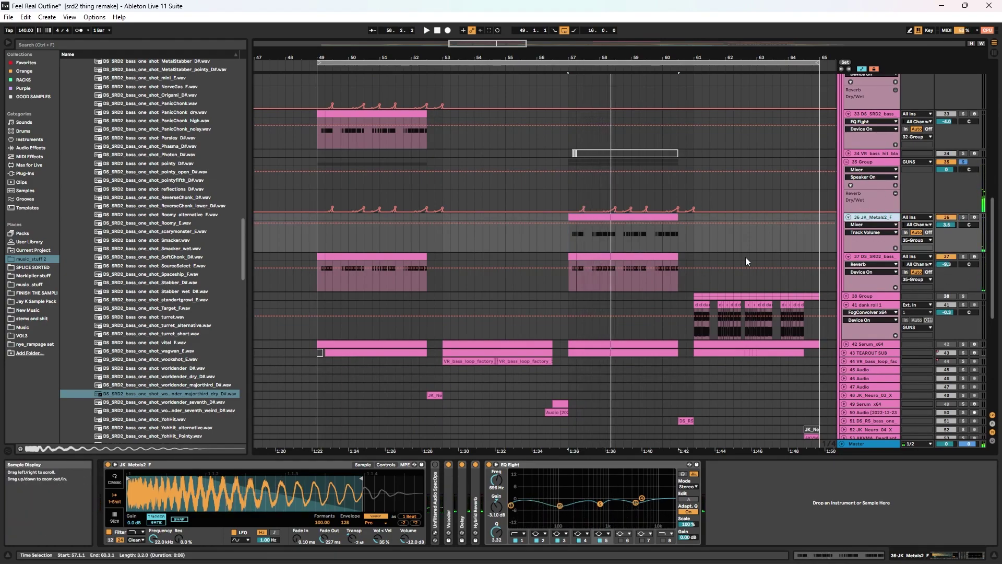
- Locate the JK_Metals2_F sample in the browser and preview it alongside JK_Metals1_F
left_click(587, 217)
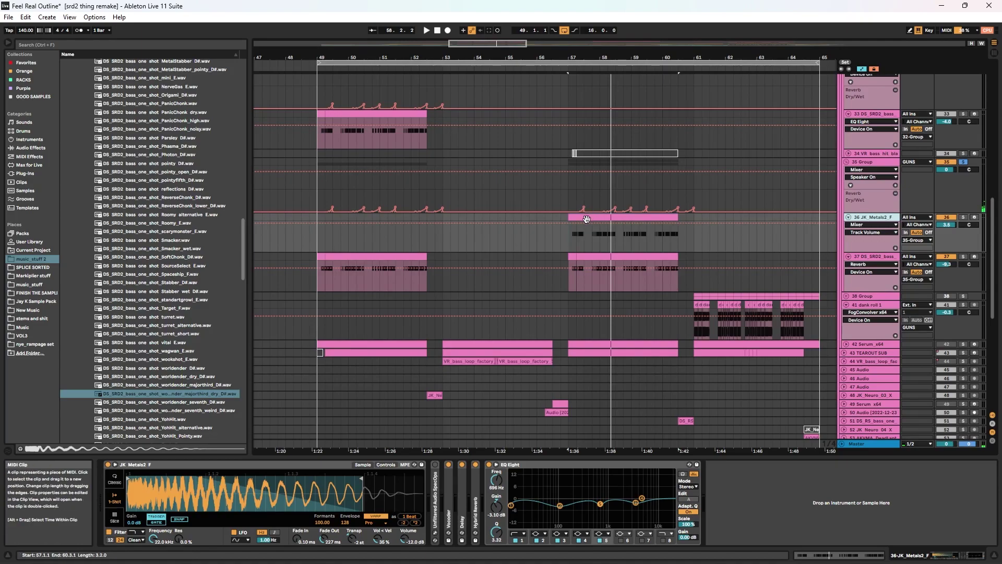
right_click(277, 492)
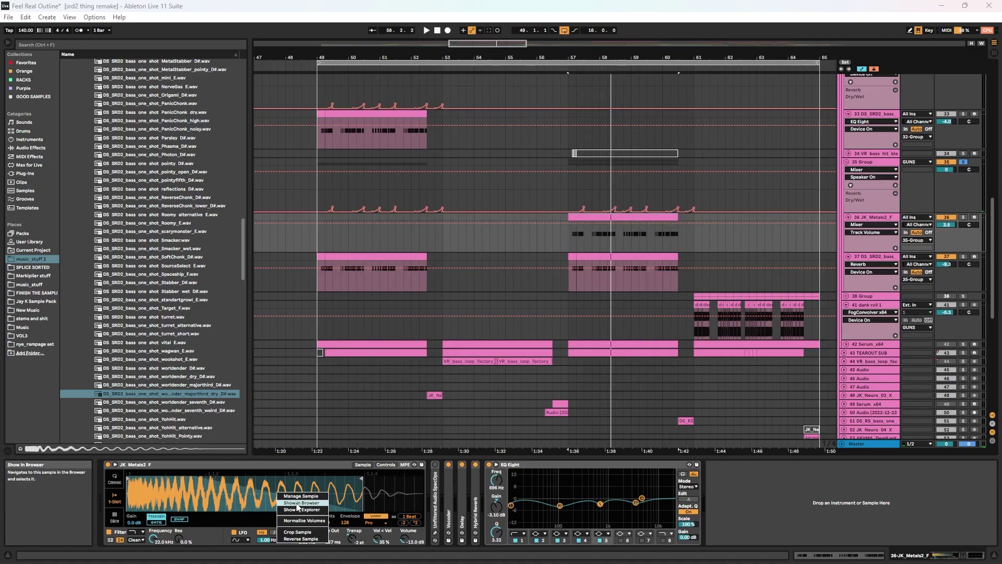
left_click(301, 503)
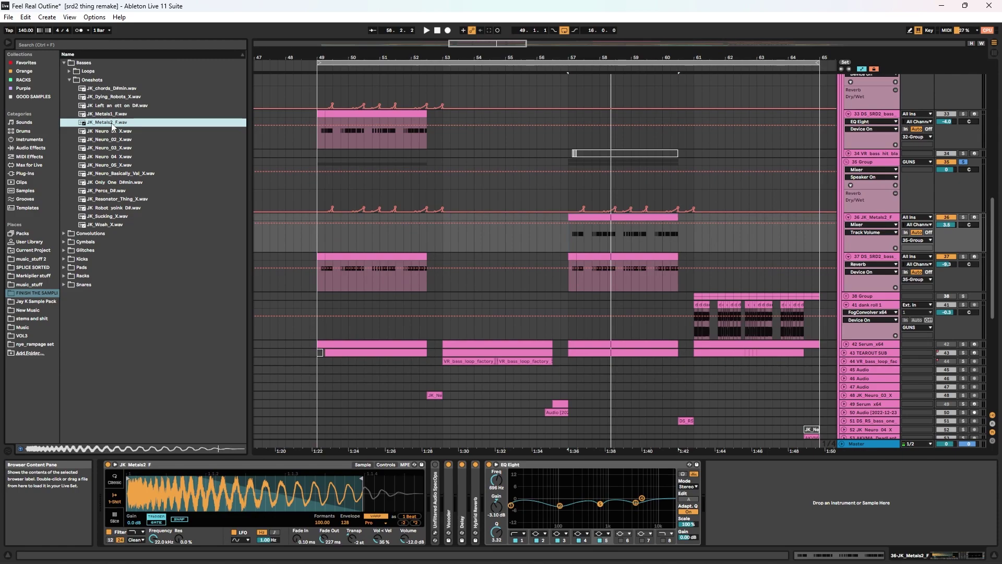
key("Up")
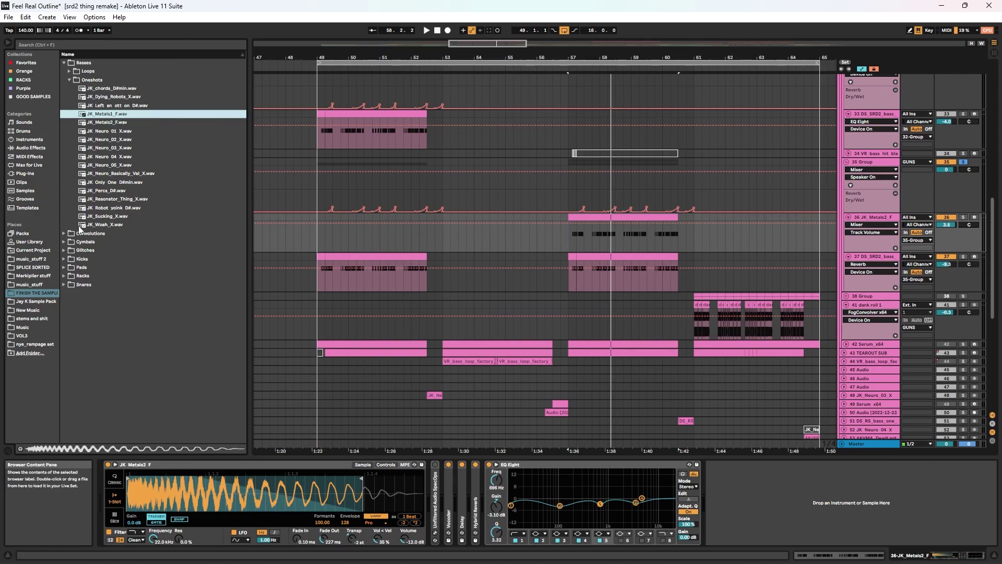
key("Down")
- Play the layered JK_Metals2_F and track 37 clips from bar 57, comparing them with the raw JK_Metals2_F sample
left_click(584, 217)
key("space")
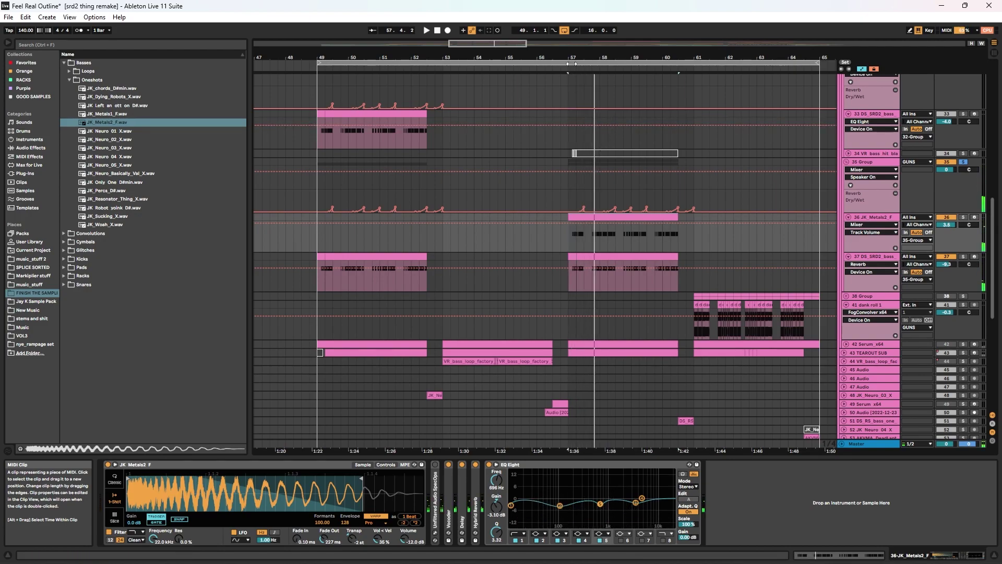
left_click_drag(573, 58, 568, 86)
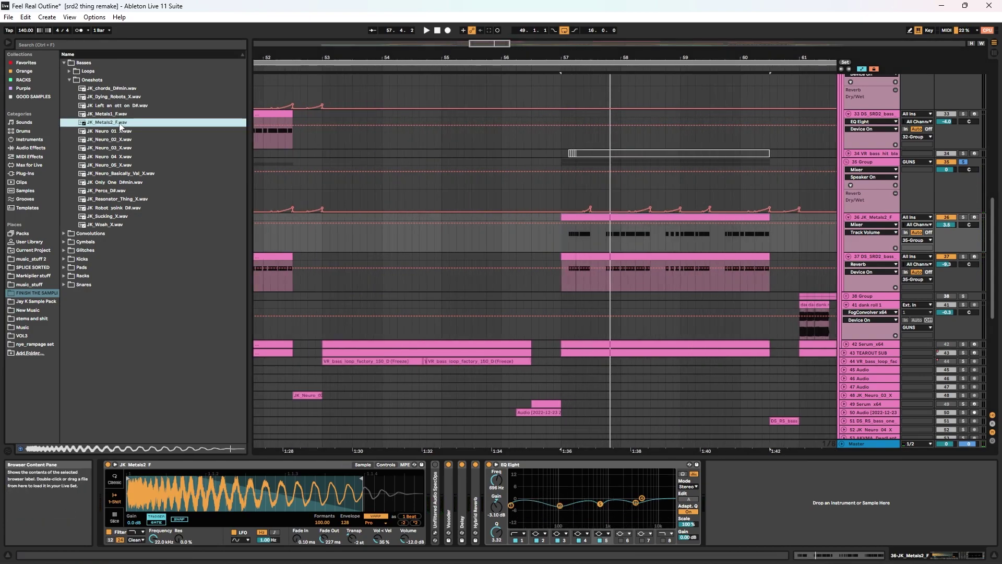
left_click(591, 219)
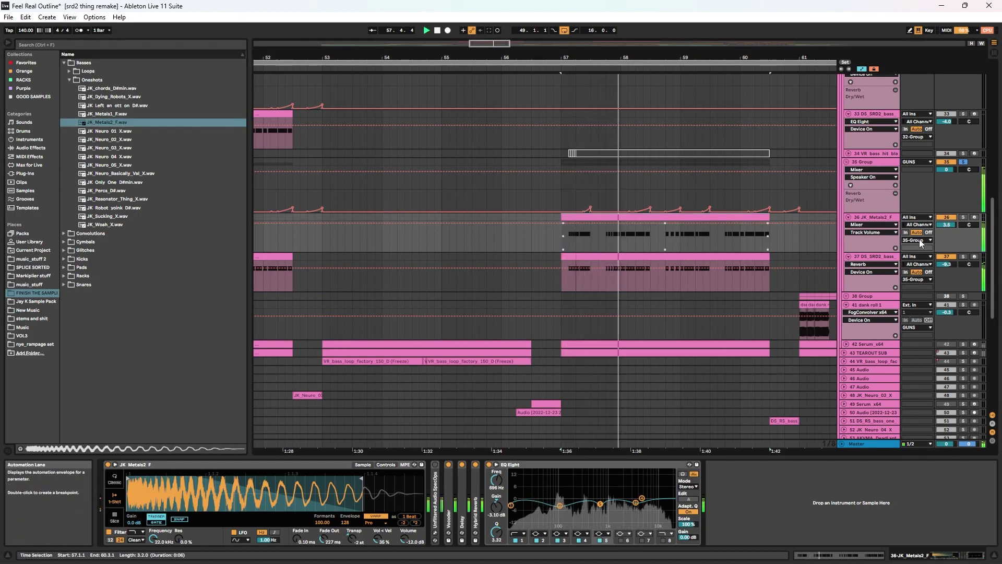
key("space")
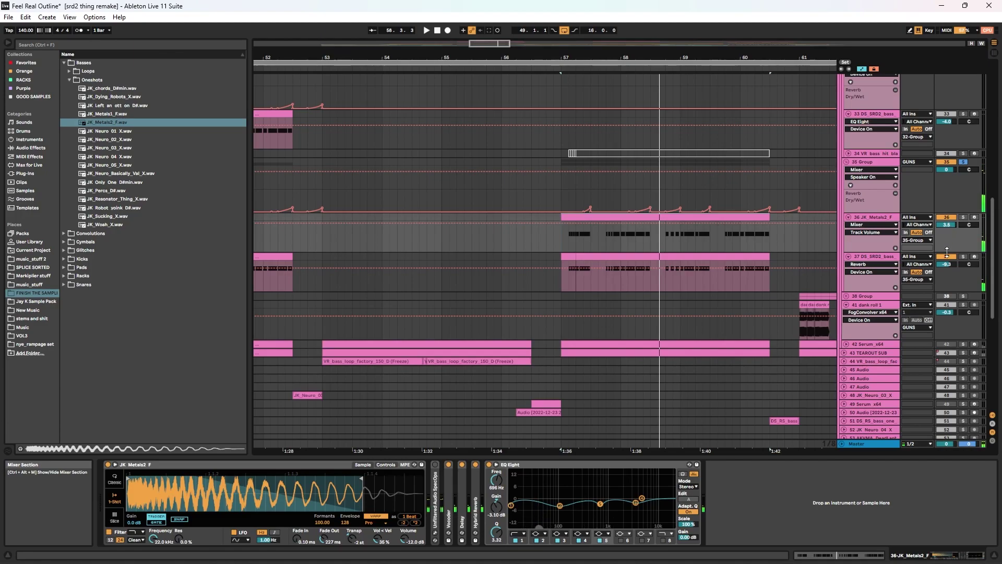
- Mute track 37 to hear the JK_Metals2_F layer alone from bar 57, and reactivate track 37
left_click(947, 257)
key("space")
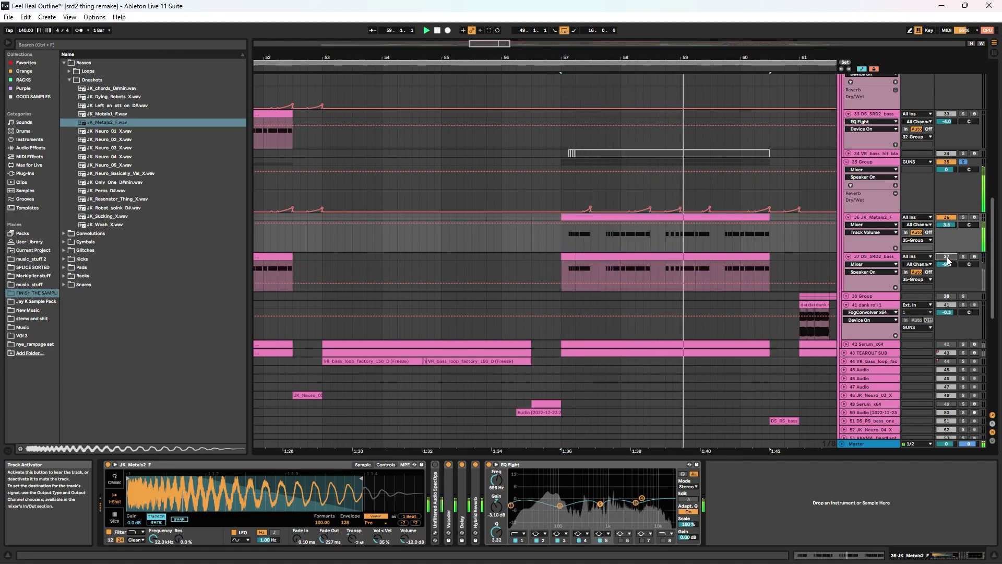
left_click(948, 256)
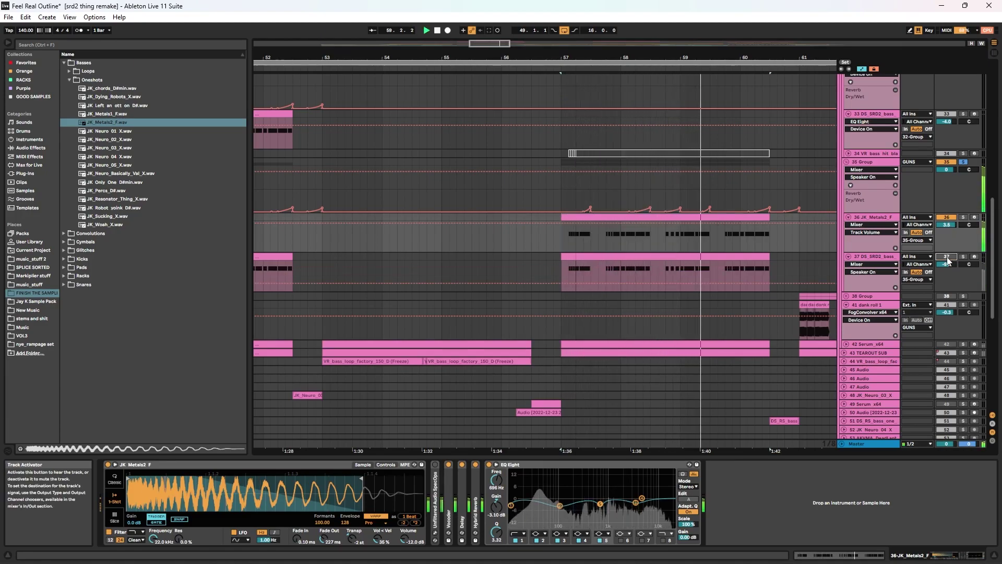
left_click(873, 164)
key("space")
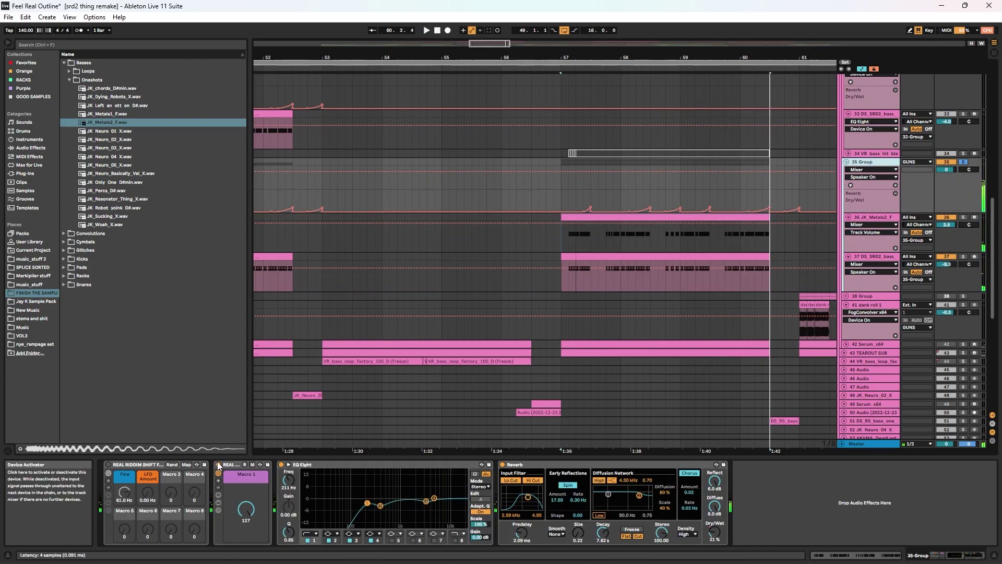
key("space")
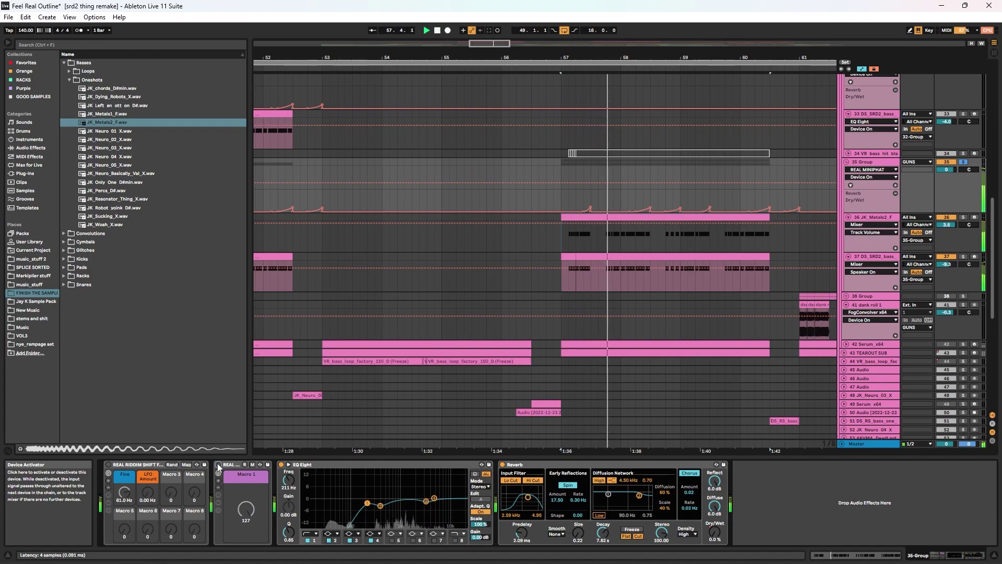
key("space")
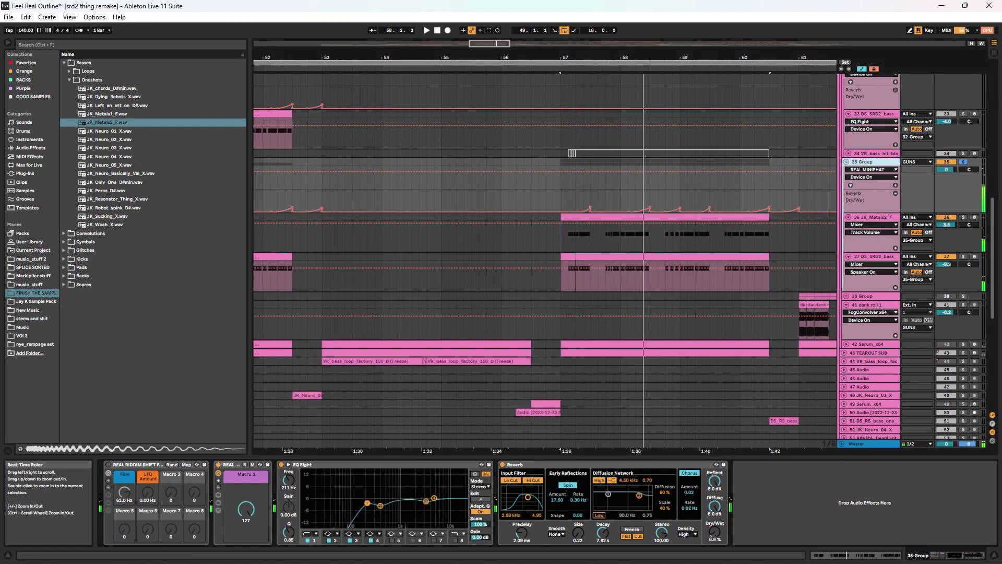
- Unfold 38 Group, show track 39's device chain, and solo the group to play its layers from bar 61
left_click_drag(684, 65, 520, 61)
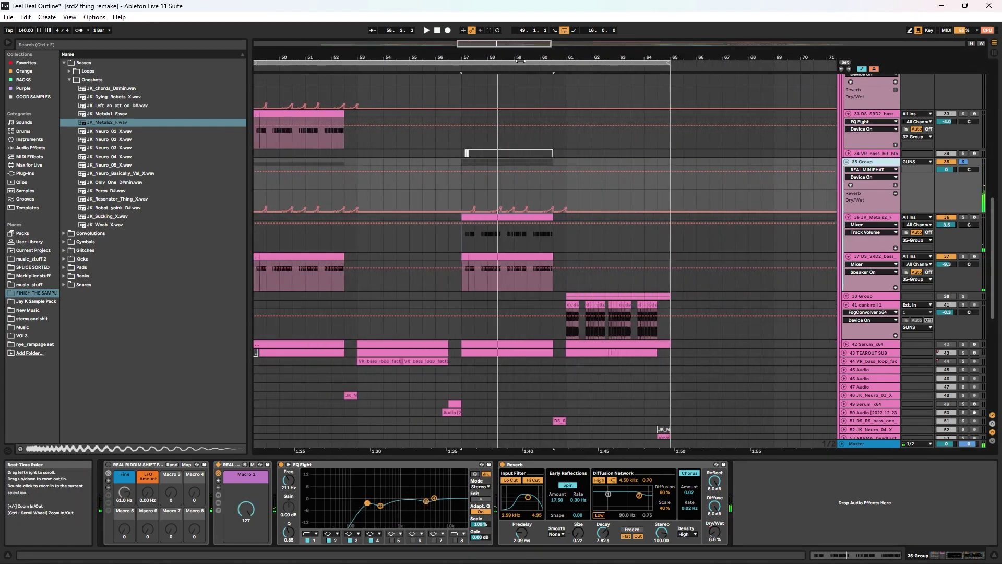
left_click(848, 298)
left_click(848, 297)
left_click(848, 297)
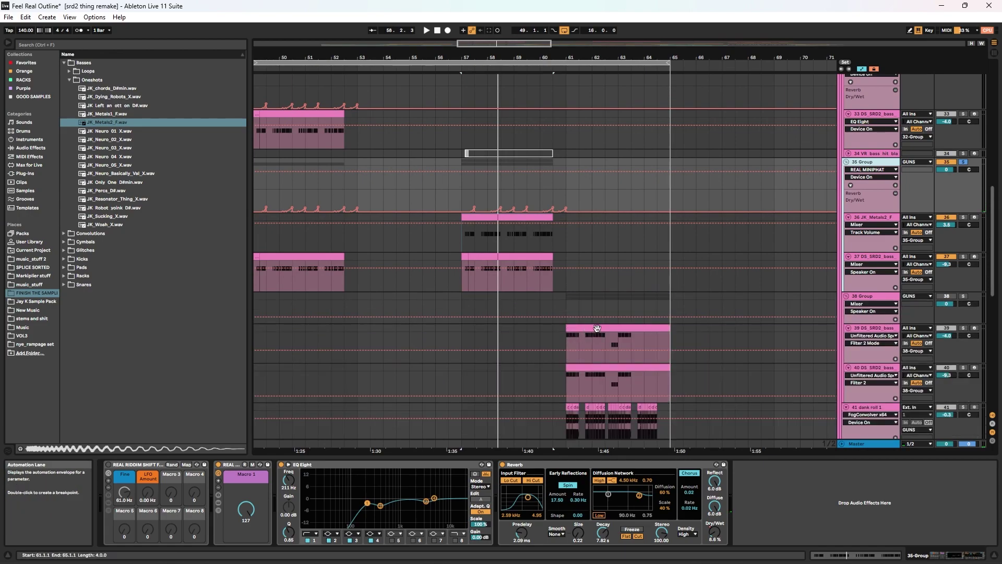
left_click(882, 328)
left_click(963, 296)
key("space")
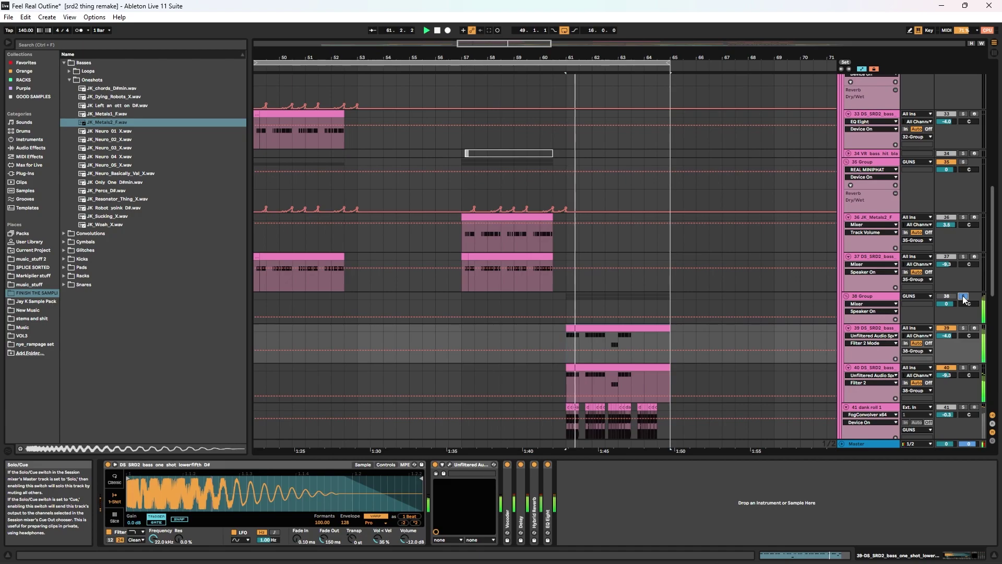
- Fold 38 Group and play the soloed dank roll 1 track from bar 61
scroll(917, 299, "down", 2)
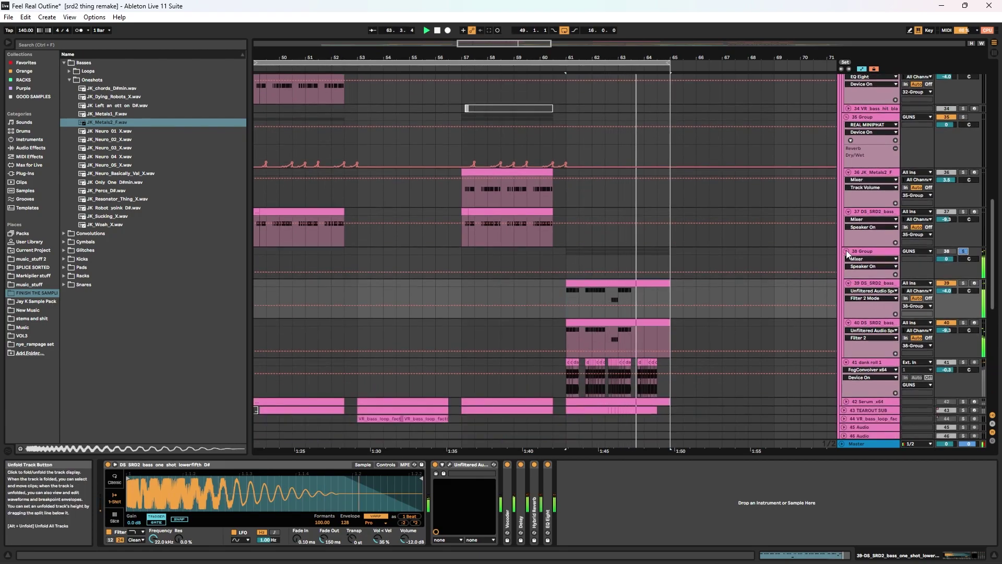
left_click(846, 255)
key("space")
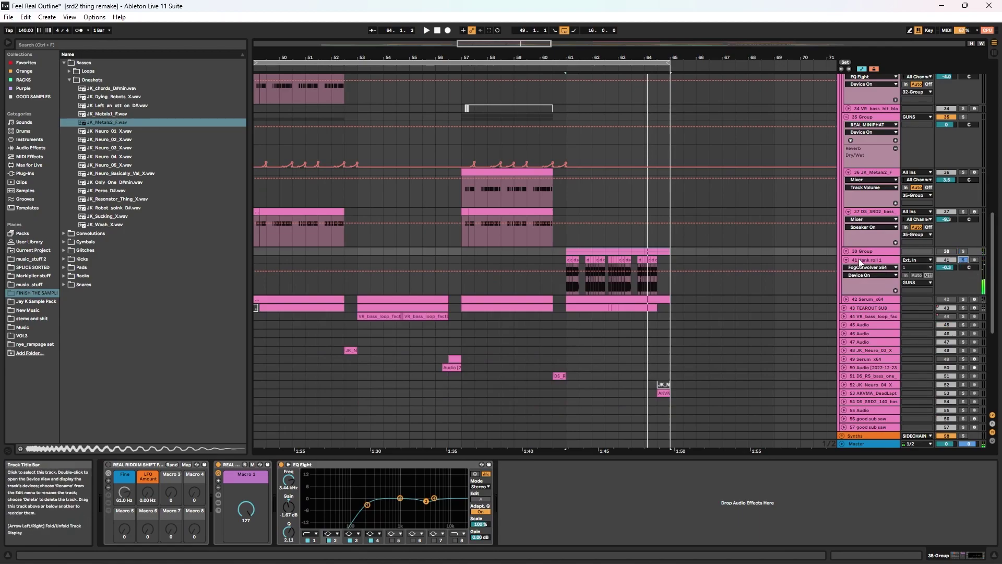
left_click(600, 263)
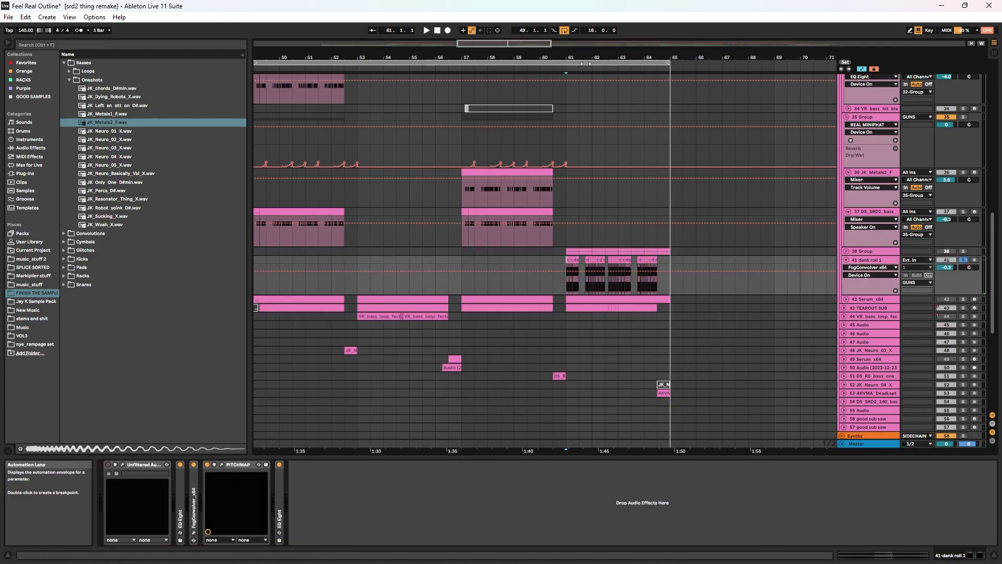
left_click_drag(587, 58, 452, 91)
left_click_drag(587, 95, 587, 91)
key("space")
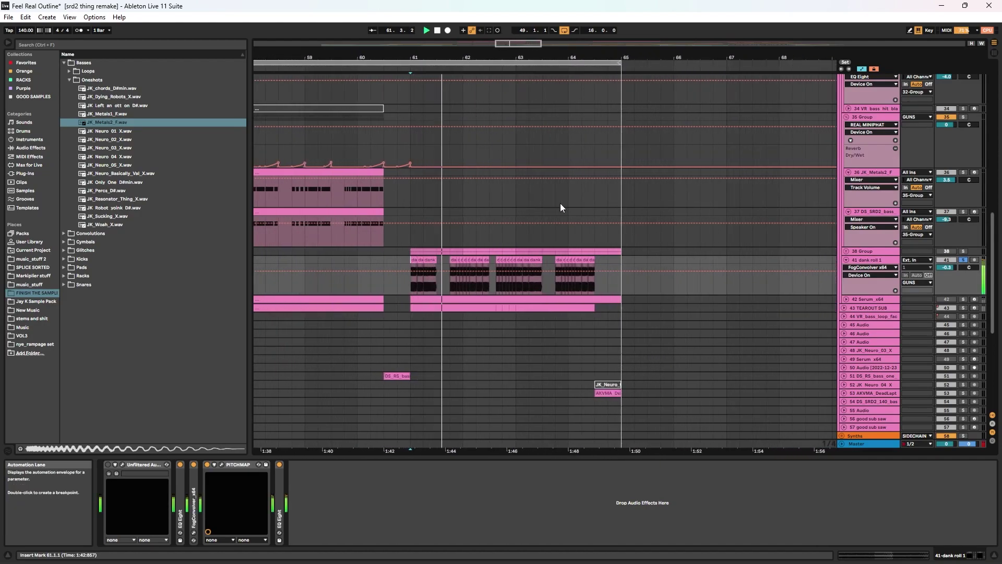
- Expand FogConvolver in the dank roll 1 chain, view its impulse response window and close it
double_click(194, 475)
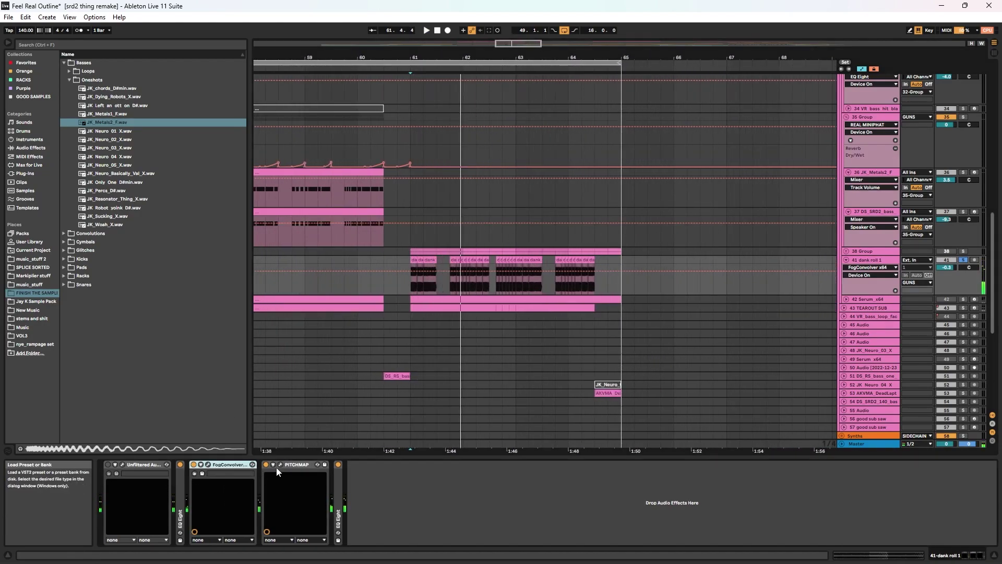
left_click(208, 465)
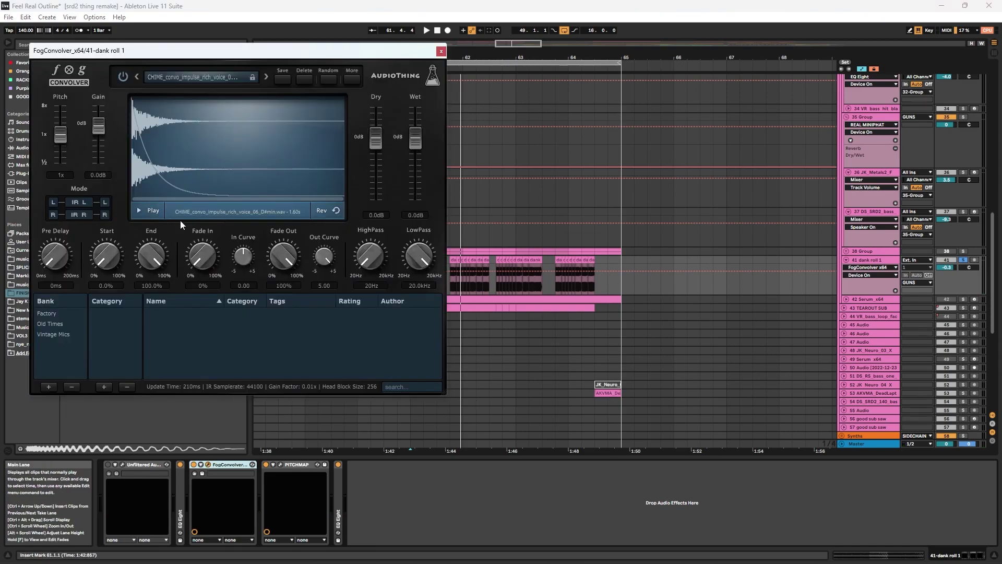
left_click(208, 464)
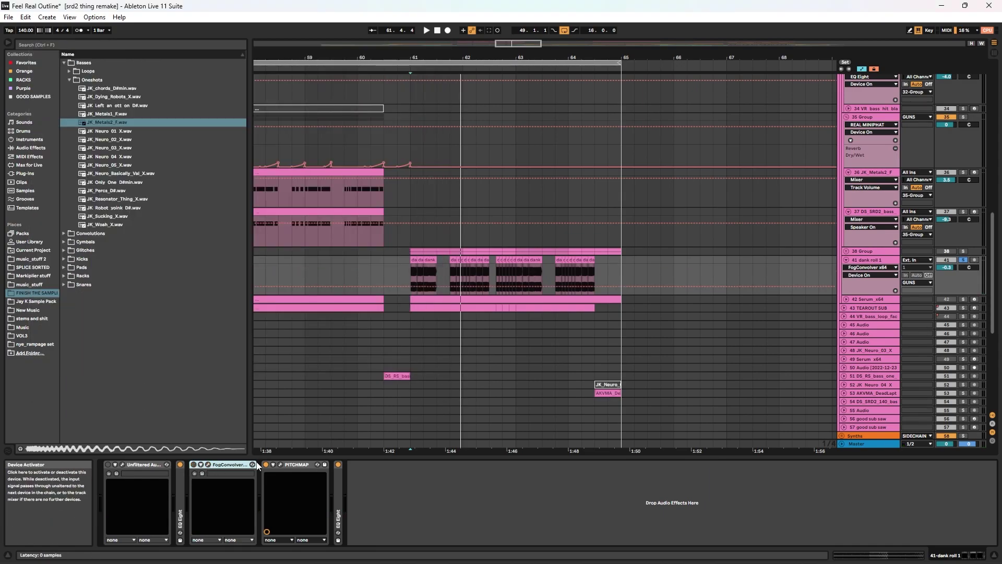
- Open PITCHMAP on dank roll 1 and play the track while bypassing and reactivating the plug-ins
left_click(281, 465)
key("space")
left_click(266, 465)
left_click(266, 464)
left_click(193, 465)
- Set PITCHMAP's algorithm to natural and bypass FogConvolver on dank roll 1
left_click(414, 261)
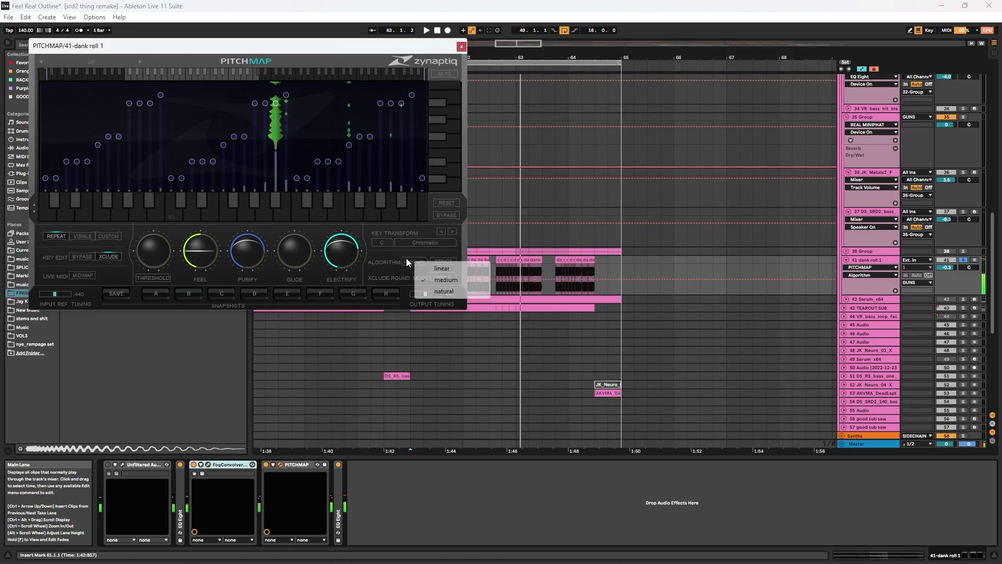
left_click(436, 293)
left_click(194, 465)
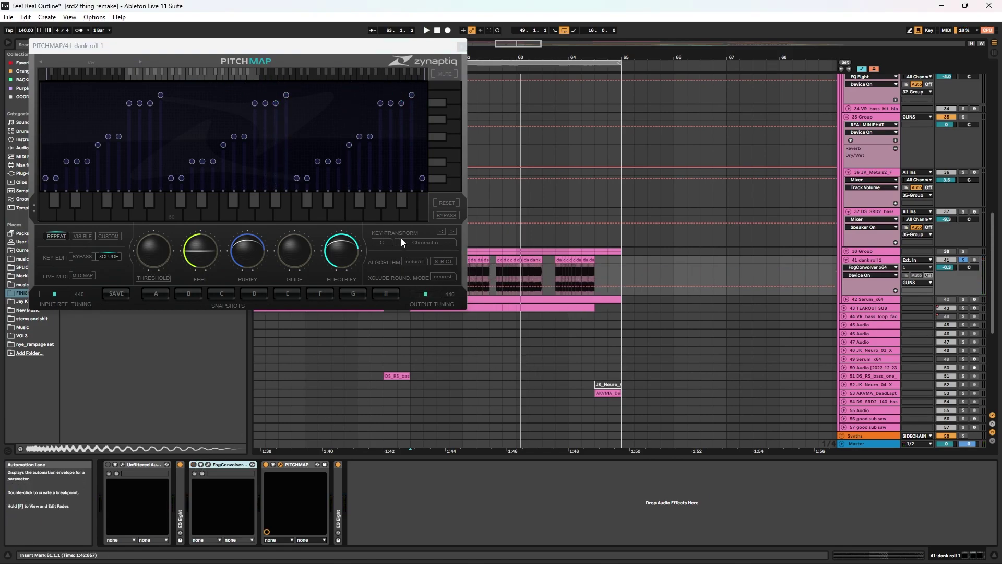
- Switch PITCHMAP's algorithm to medium and back to natural, and play dank roll 1 from bar 61
left_click(416, 257)
left_click(442, 280)
left_click(412, 260)
left_click(444, 292)
key("space")
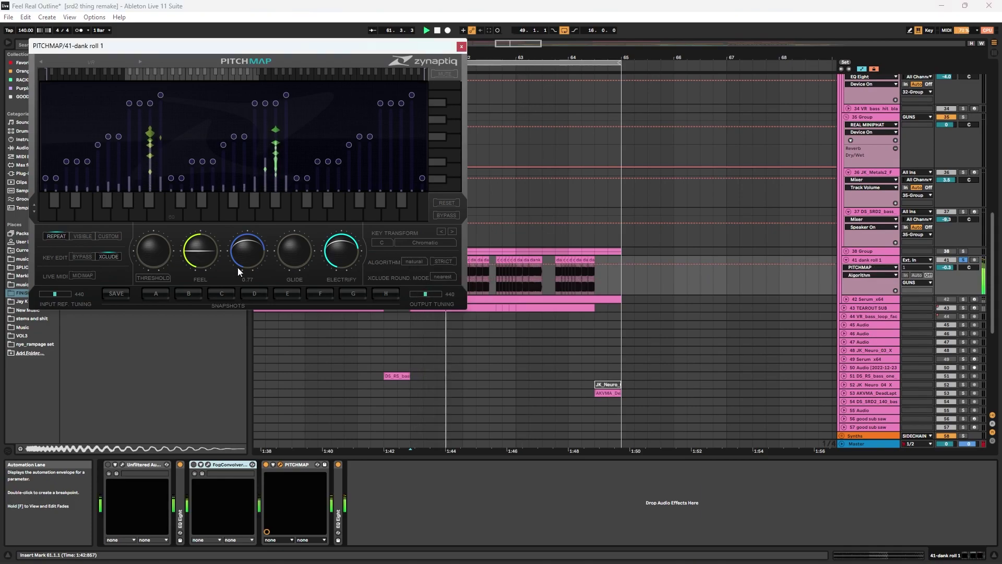
left_click(250, 261)
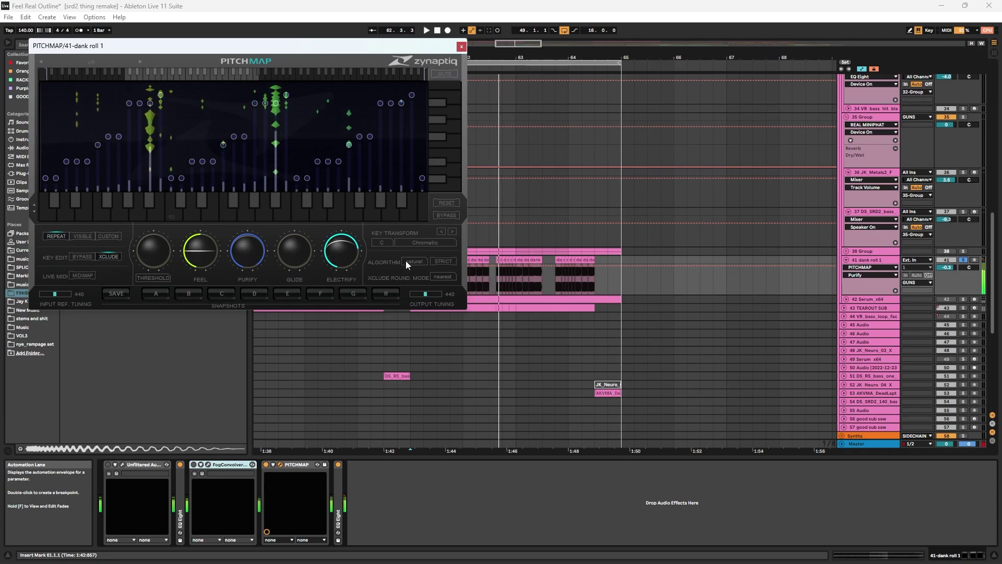
key("space")
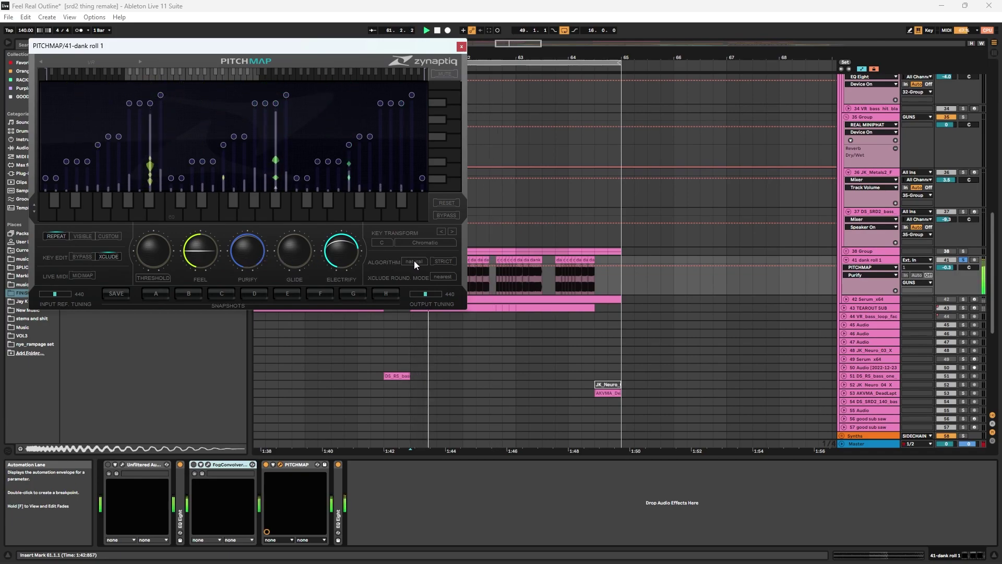
- Play dank roll 1 with PITCHMAP's algorithm set to medium, and return the algorithm to natural for comparison
left_click(414, 262)
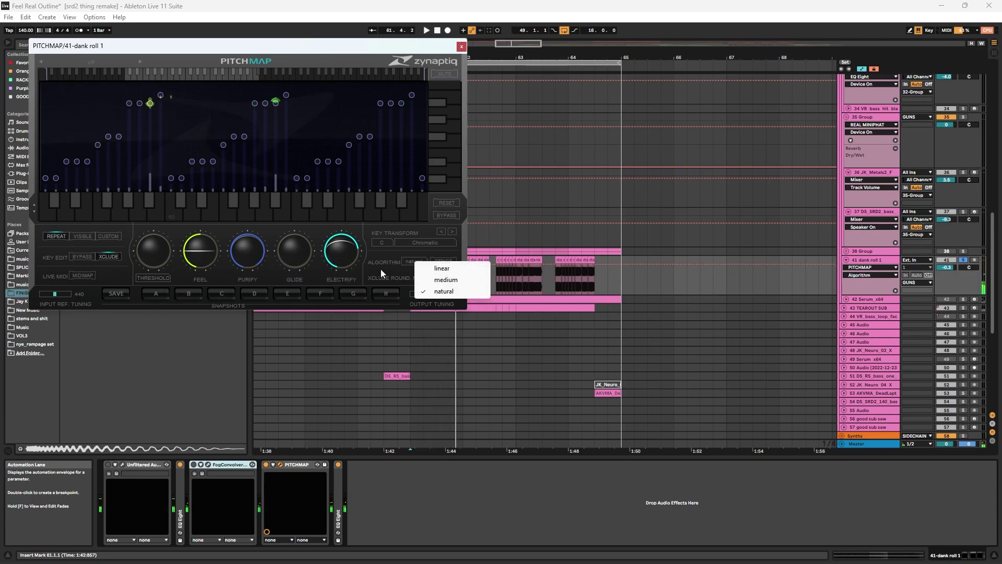
left_click(429, 281)
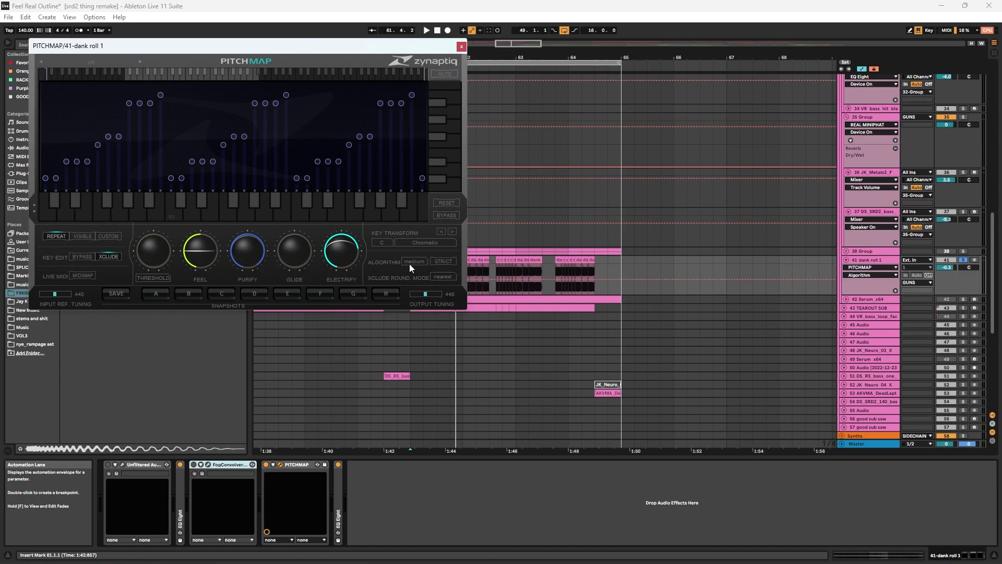
key("space")
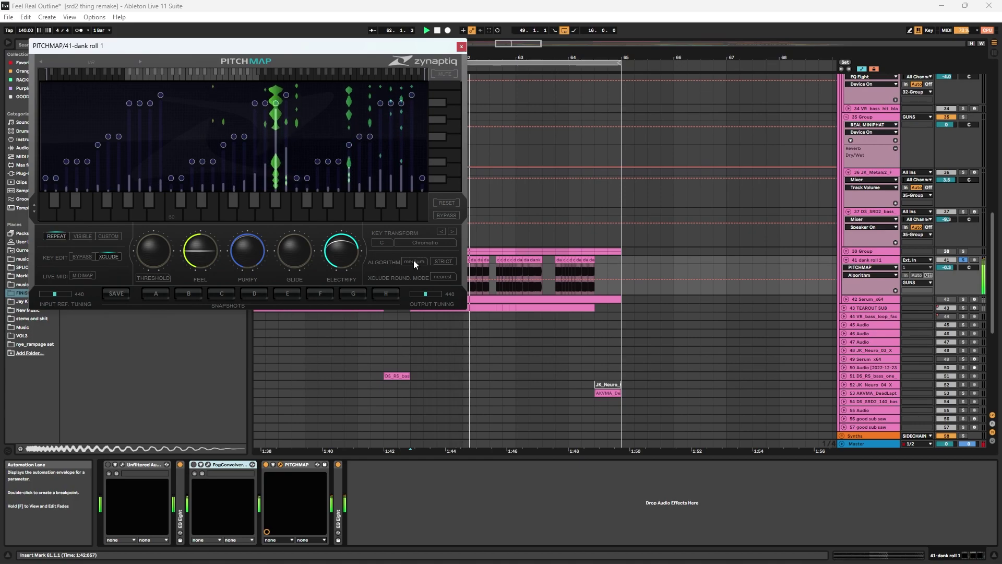
left_click(414, 261)
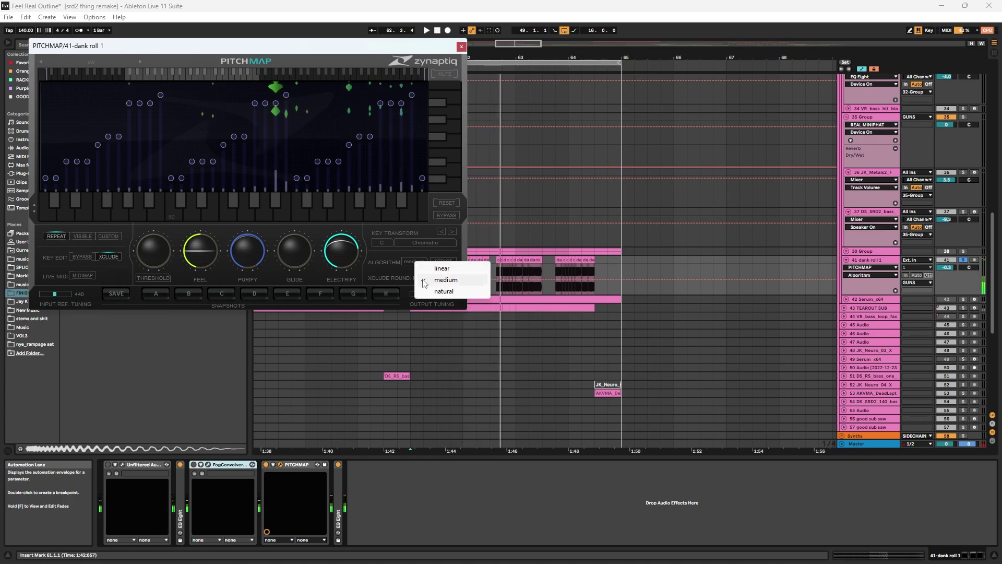
left_click(428, 291)
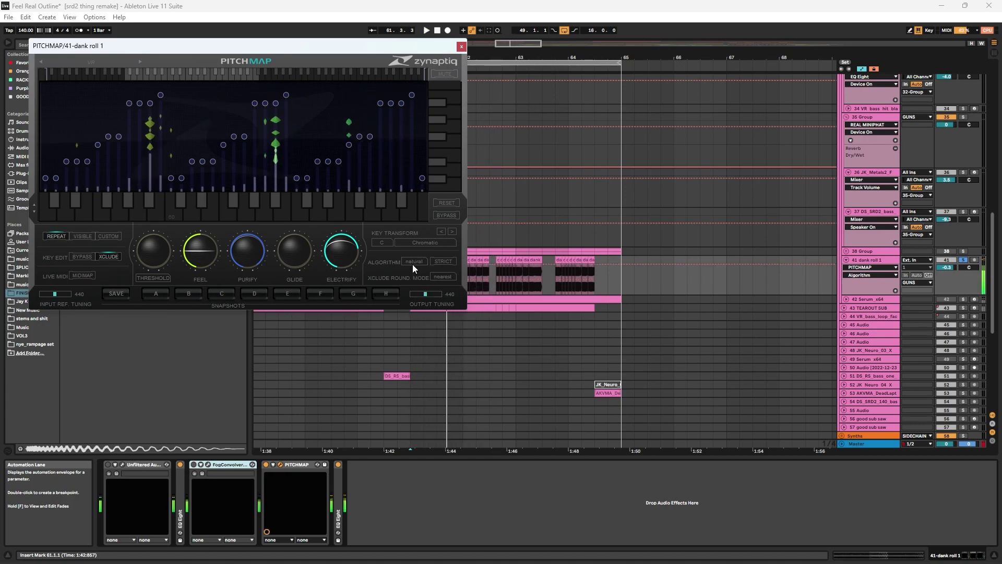
- Restore PITCHMAP's medium algorithm, audition dank roll 1, and close the plug-in with FogConvolver active again
left_click(250, 250)
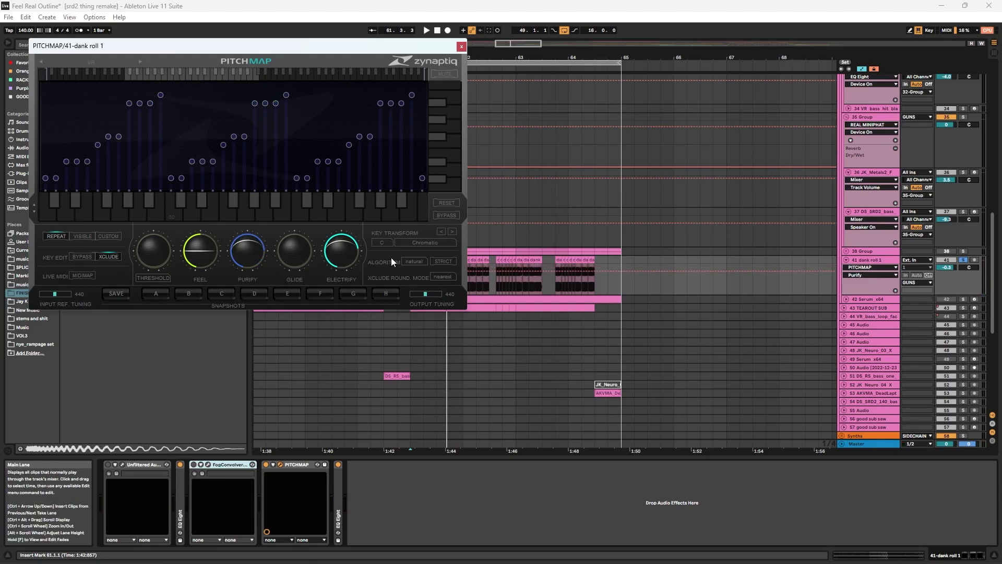
left_click(414, 261)
left_click(428, 277)
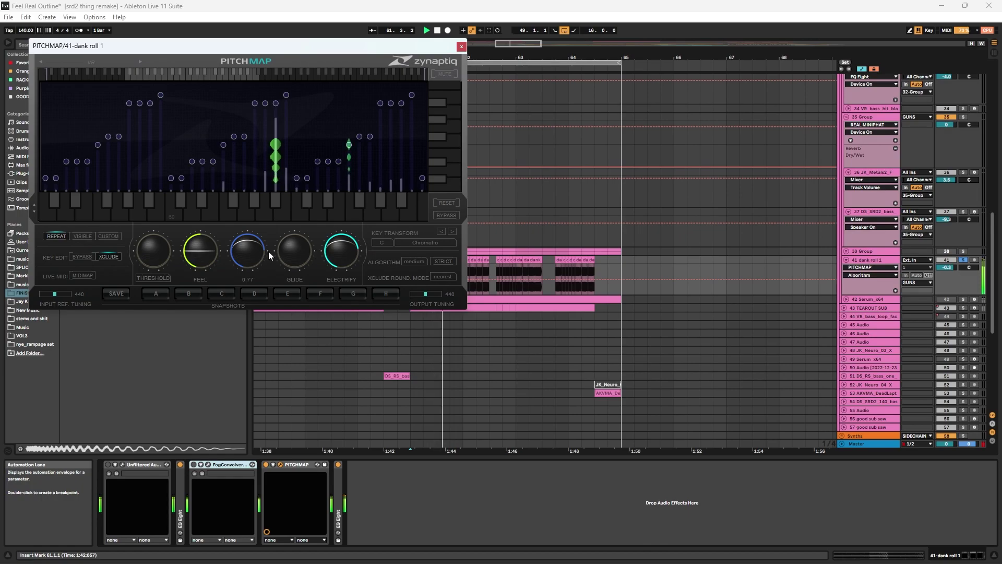
key("space")
left_click(280, 464)
left_click(192, 465)
- Fold 35 Group and the whole GUNS group in the arrangement
scroll(882, 282, "up", 3)
scroll(850, 236, "up", 5)
left_click(848, 236)
scroll(848, 224, "up", 3)
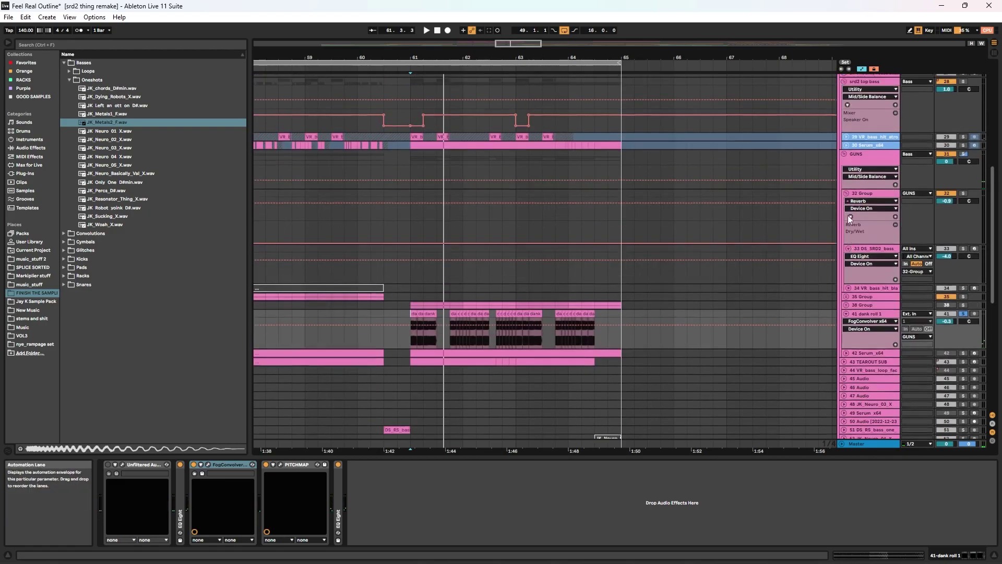
scroll(867, 214, "up", 5)
left_click(844, 216)
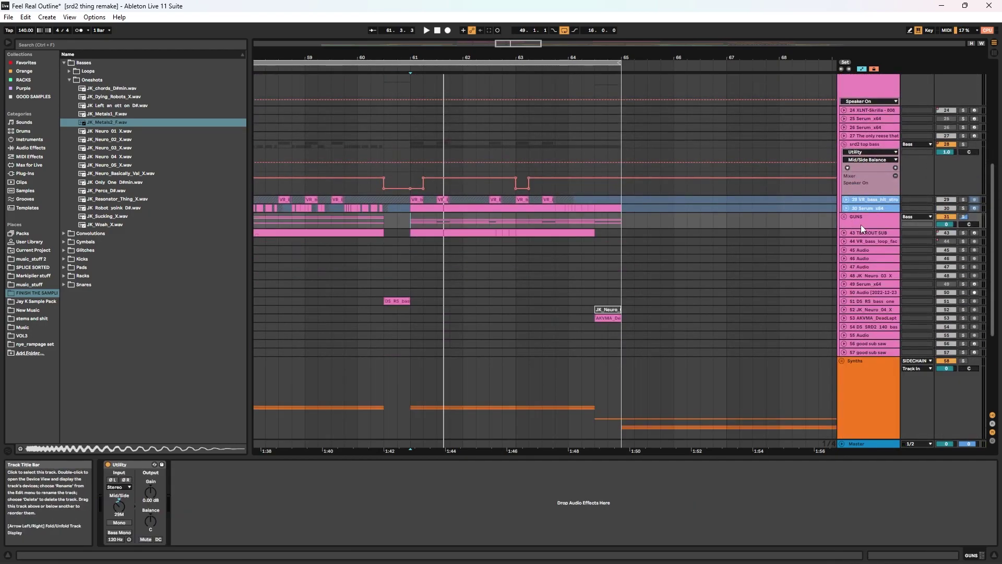
- Solo the srd2 top bass group, set the playback start at bar 49, and unfold its tracks 29 and 30
scroll(862, 229, "up", 4)
left_click_drag(416, 55, 679, 29)
left_click(963, 199)
left_click(398, 253)
left_click(847, 254)
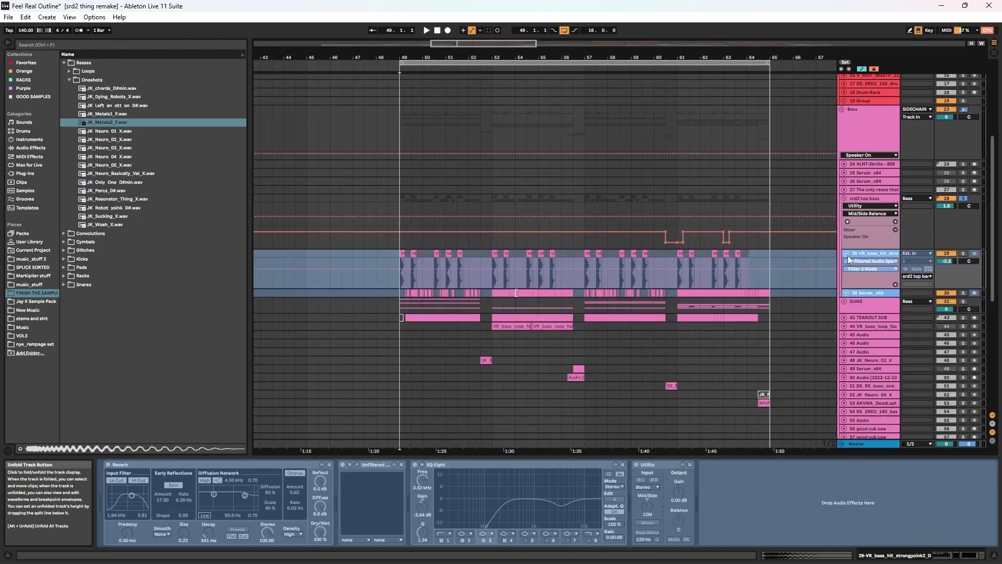
left_click(846, 292)
left_click_drag(408, 52, 404, 115)
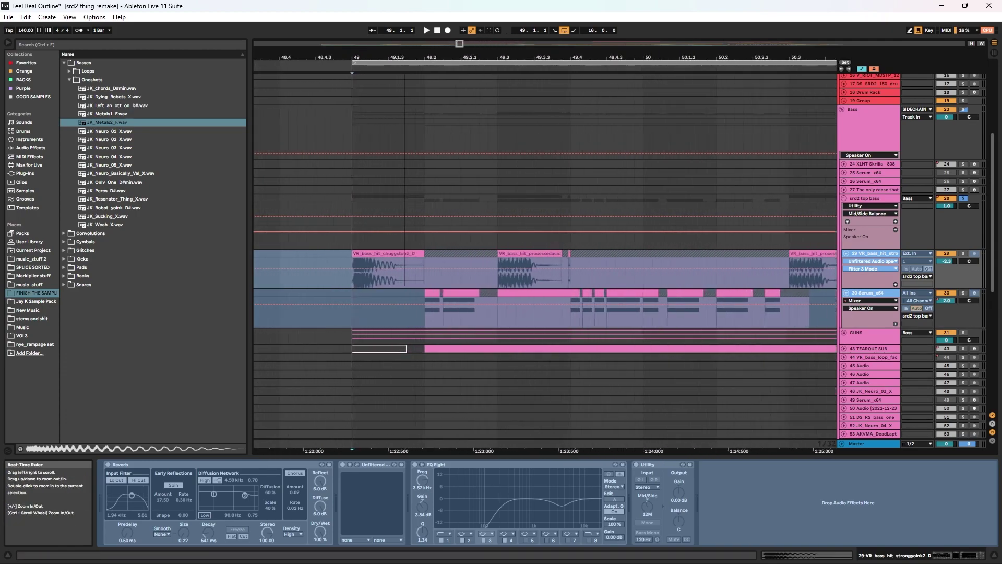
- Show the srd2 top bass group's device chain and expand its PITCHMAP and Resonators devices
left_click(867, 200)
left_click(865, 252)
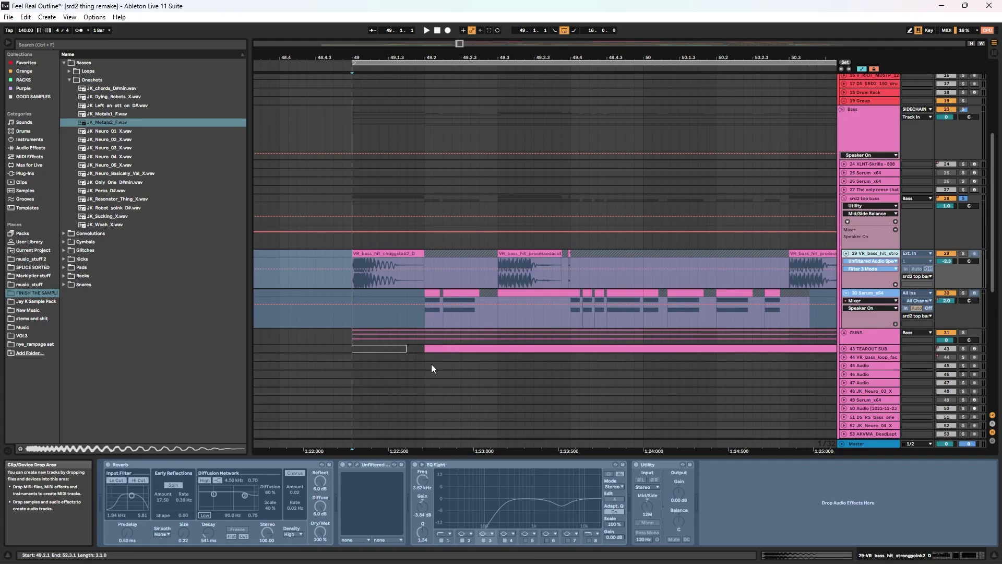
left_click(872, 195)
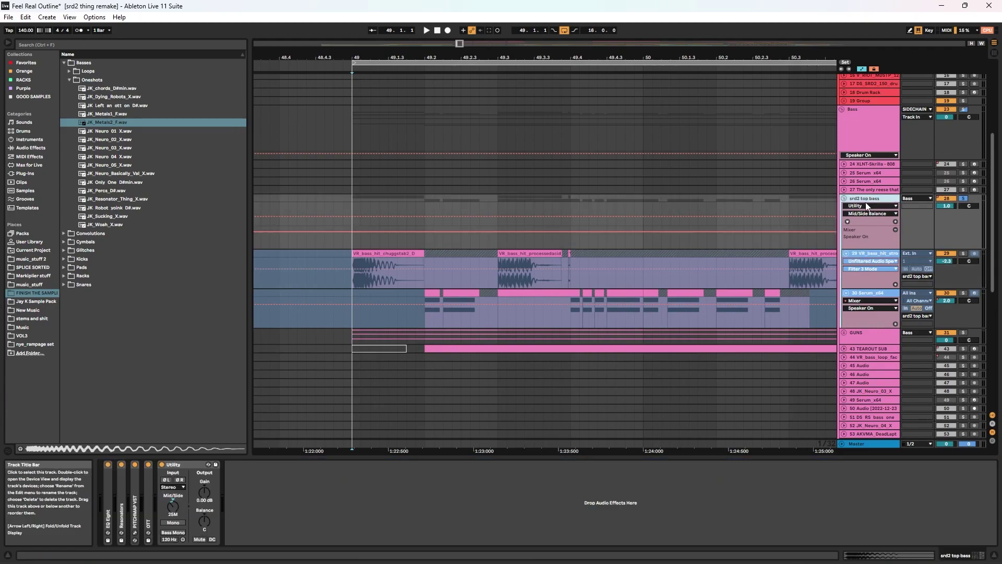
double_click(135, 487)
double_click(119, 490)
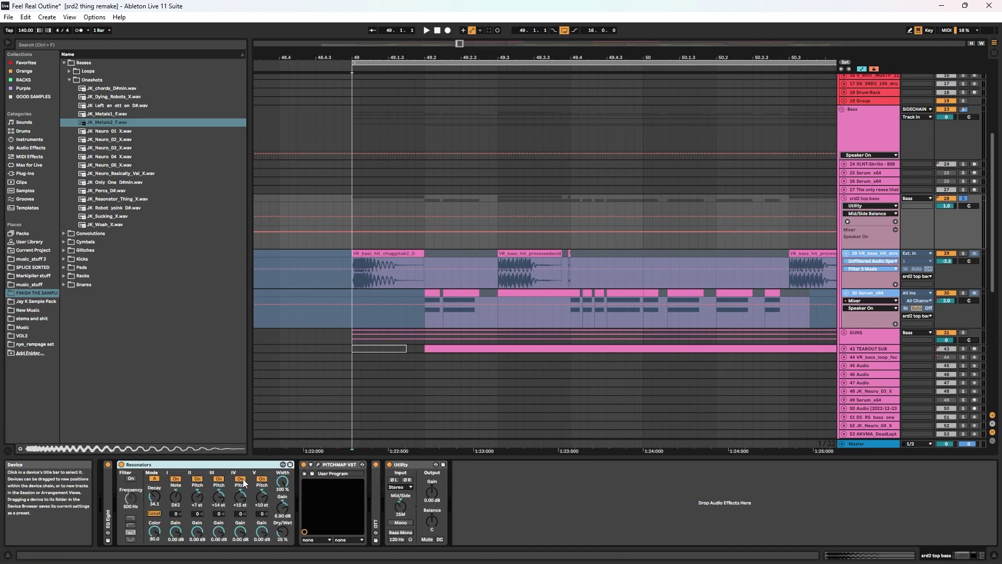
- Open PITCHMAP on srd2 top bass and play from bar 49 with it bypassed, then reactivated
left_click(318, 465)
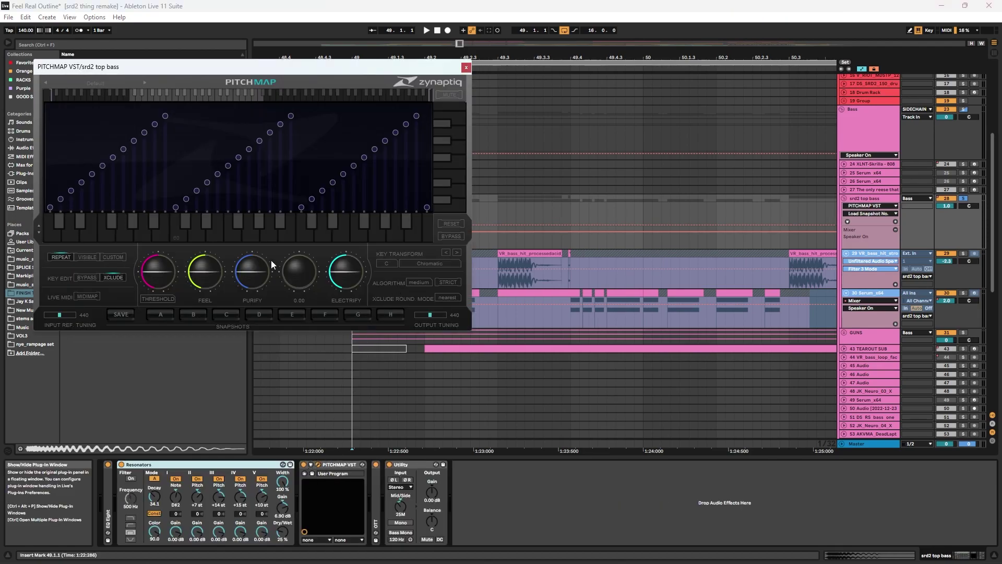
left_click(304, 465)
key("space")
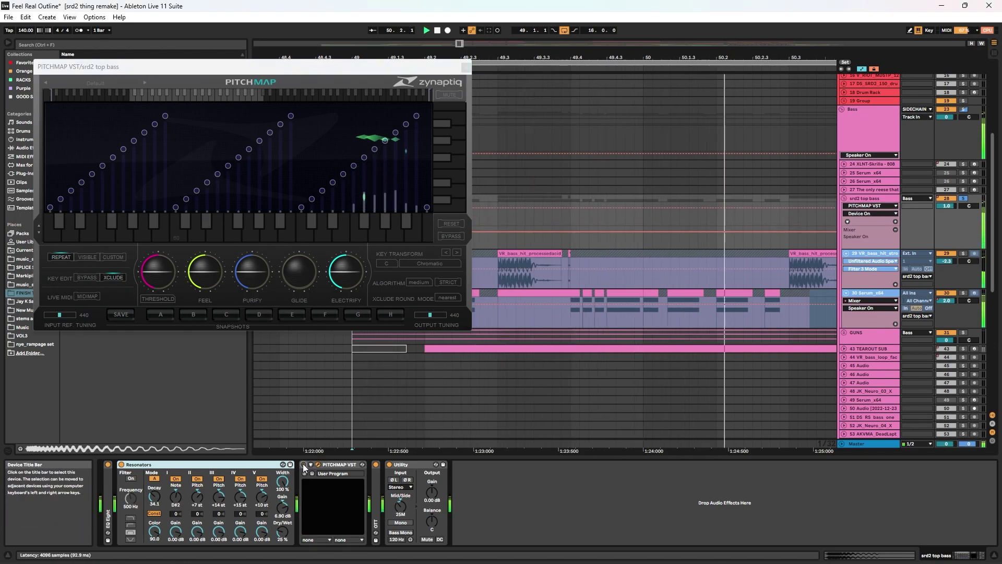
left_click(304, 465)
key("space")
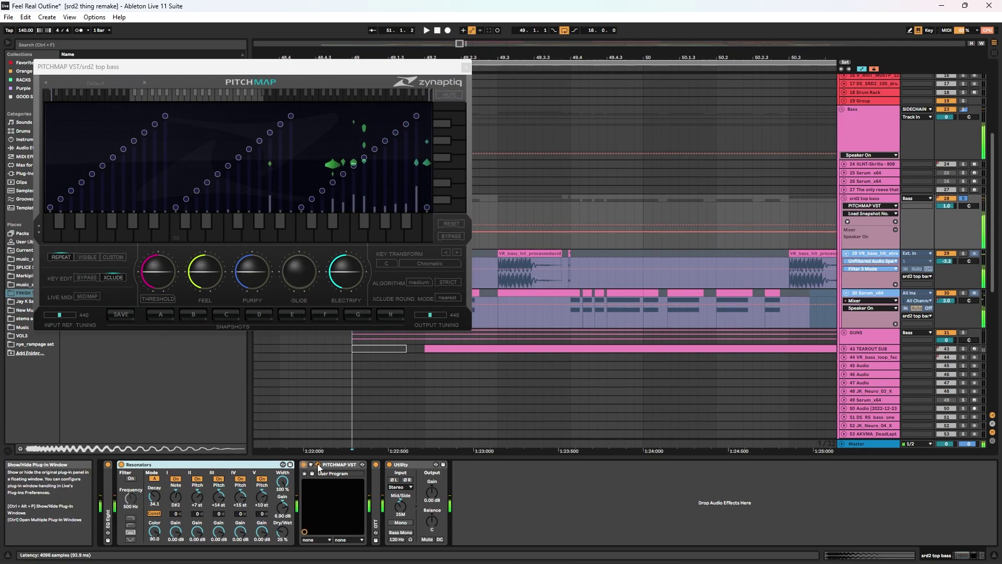
- Close PITCHMAP, solo track 30 Serum_x64, play it, and view its device chain through to Utility
left_click(317, 465)
left_click(892, 298)
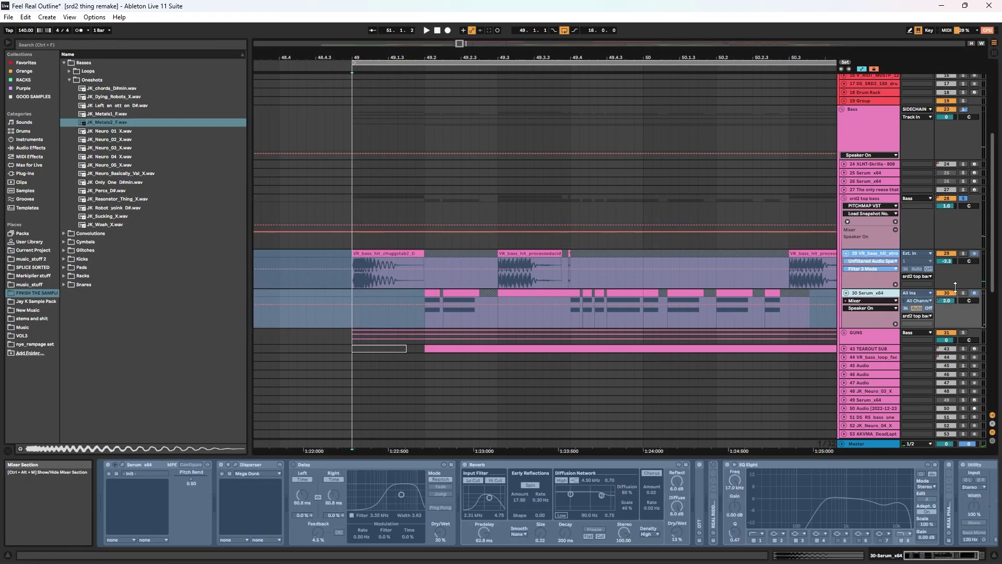
key("space")
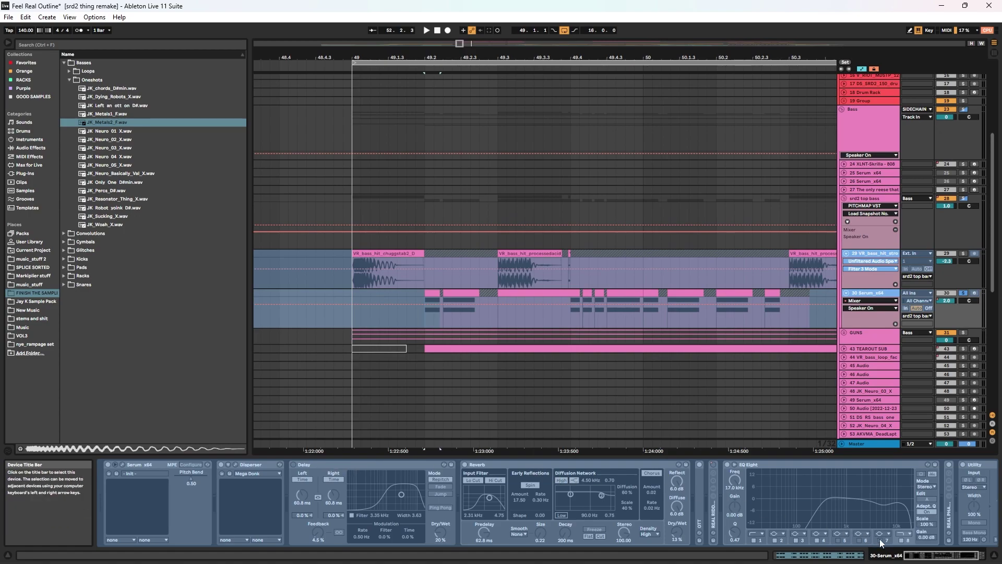
left_click(938, 557)
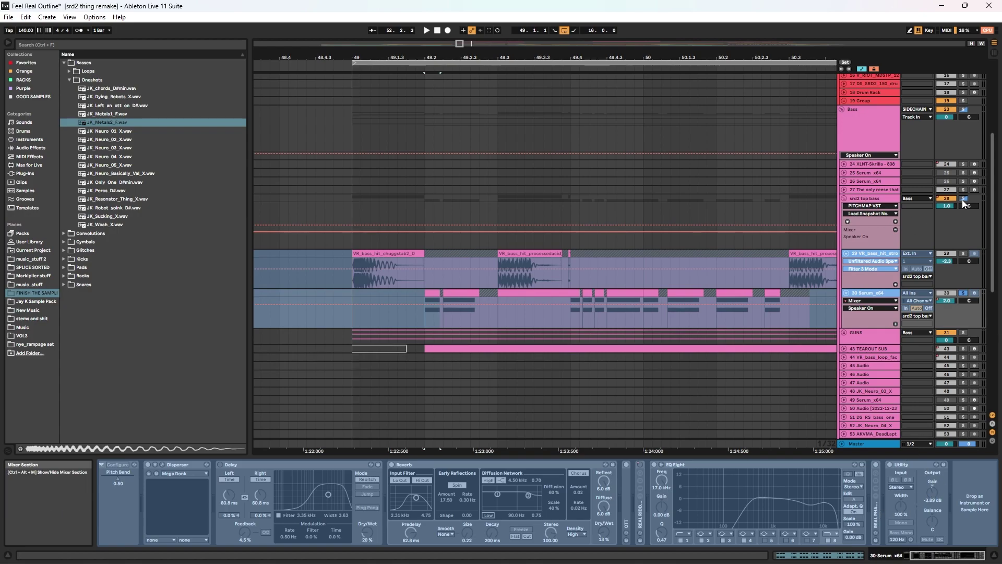
- Solo the srd2 top bass group again and play it from bar 49
left_click(877, 232)
key("space")
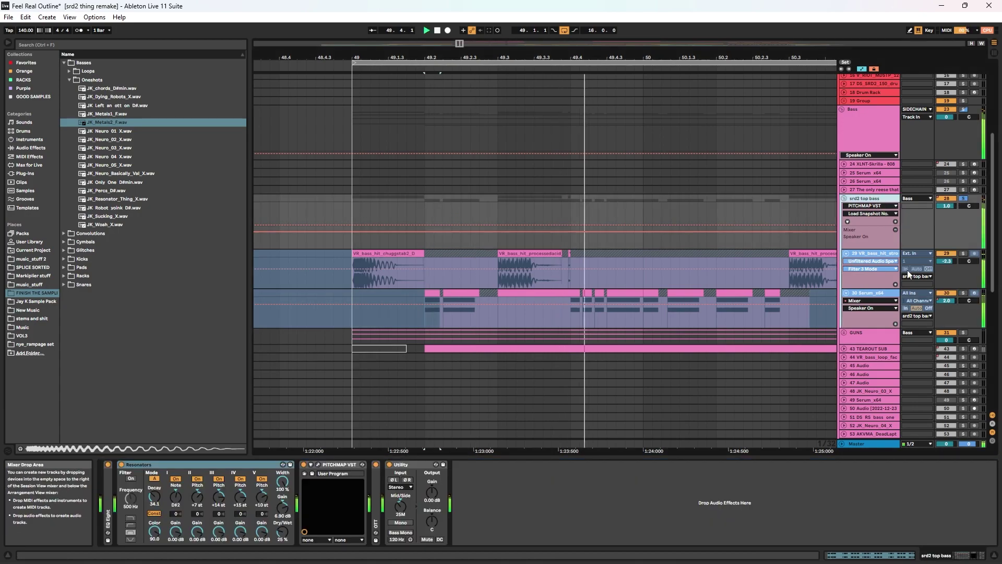
scroll(847, 183, "down", 1)
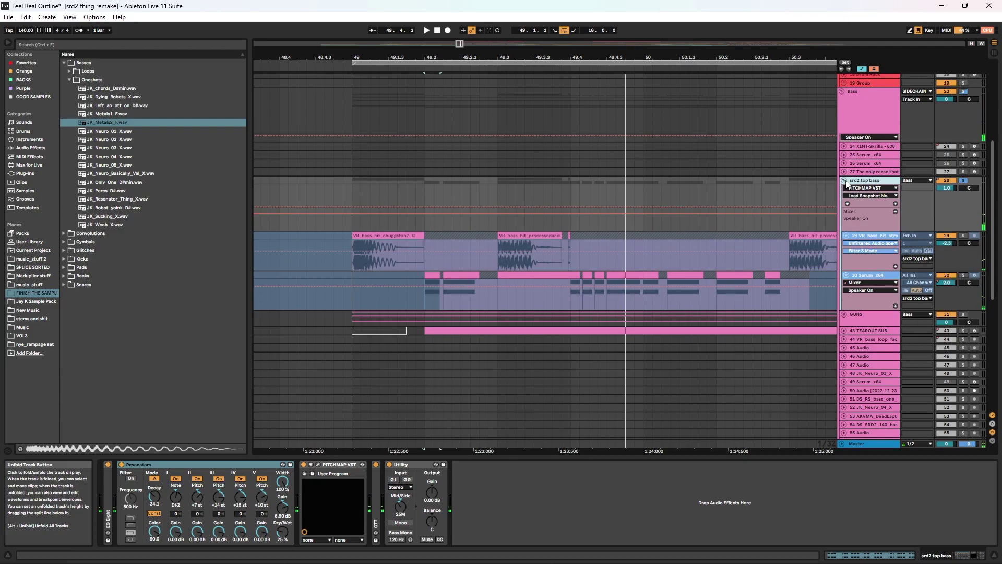
- Select the first two VR_bass_hit clips on track 29 and inspect how they alternate with the Serum clips from bar 49 onward
left_click(397, 235)
key("space")
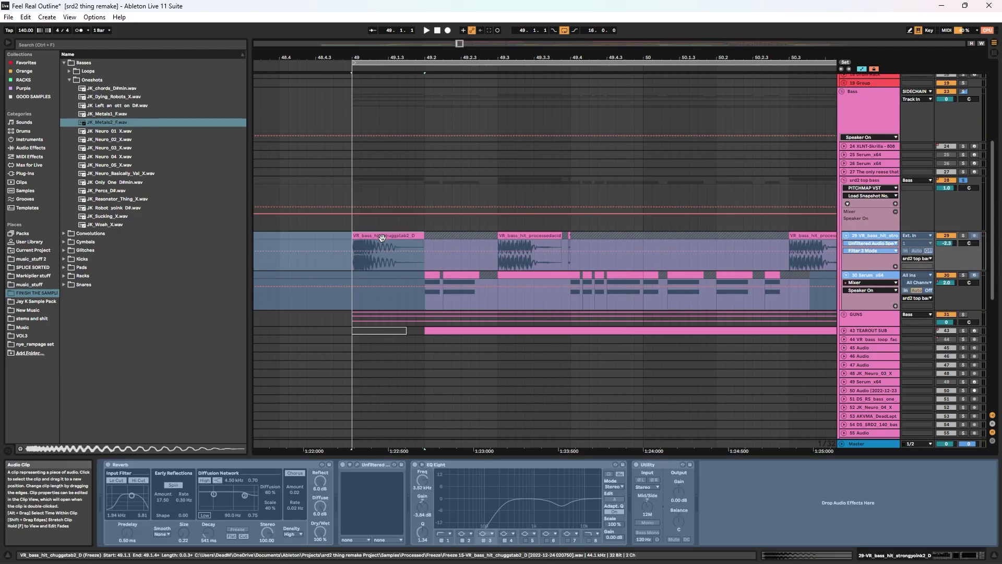
left_click(530, 235)
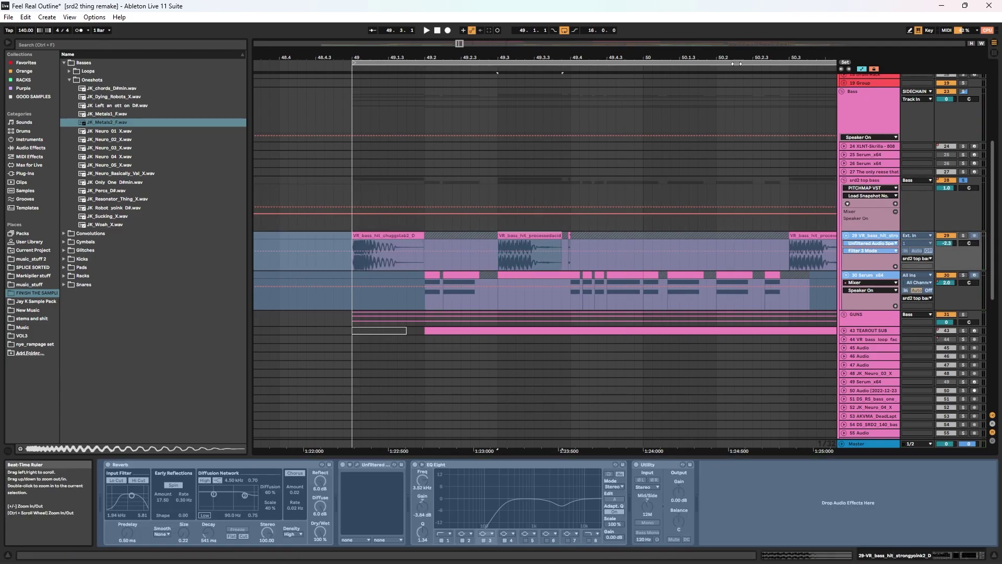
left_click_drag(747, 54, 416, 54)
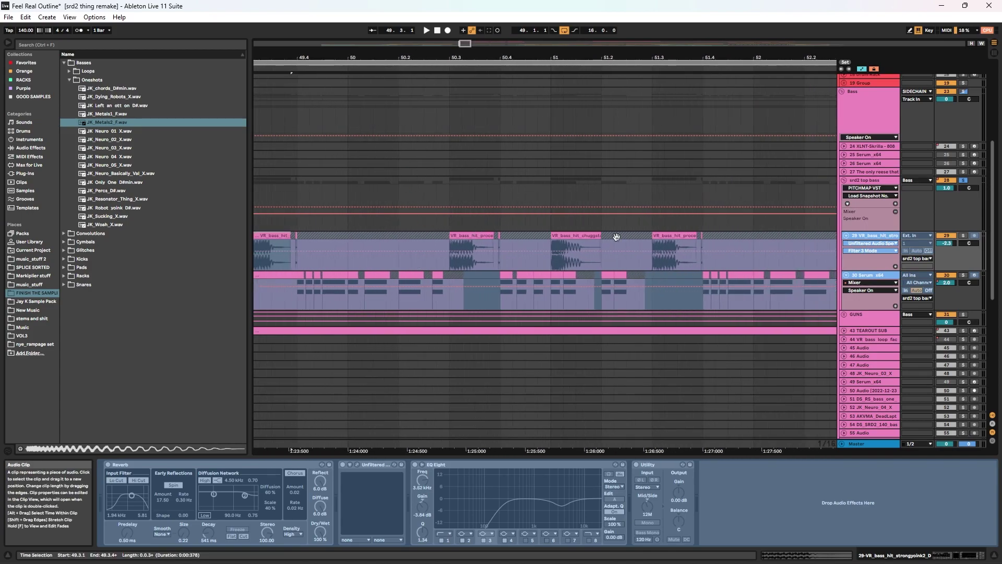
left_click_drag(709, 55, 565, 54)
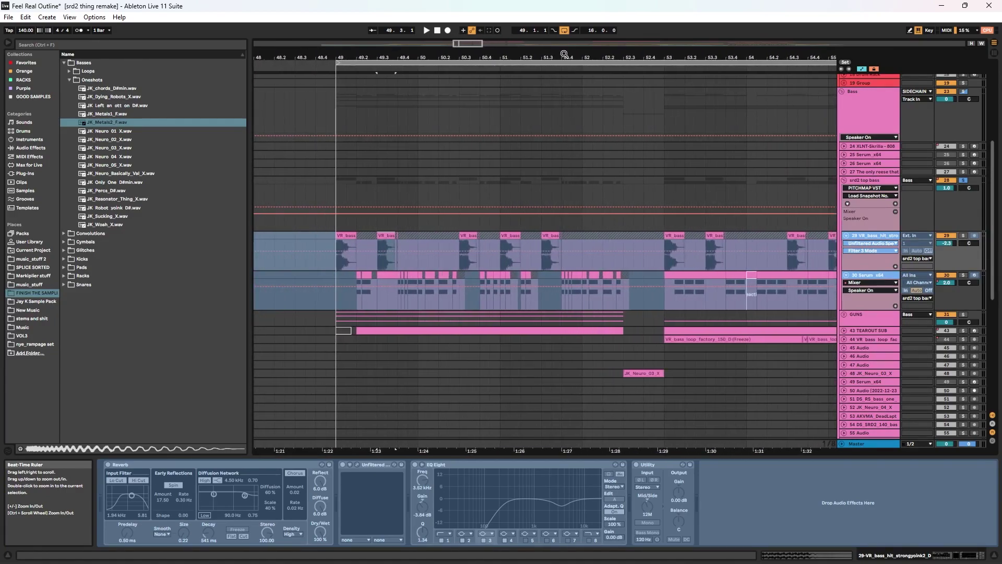
- Fold the srd2 top bass group and unfold tracks 43 TEAROUT SUB and 44 VR_bass_loop_factory
left_click(844, 180)
left_click(845, 206)
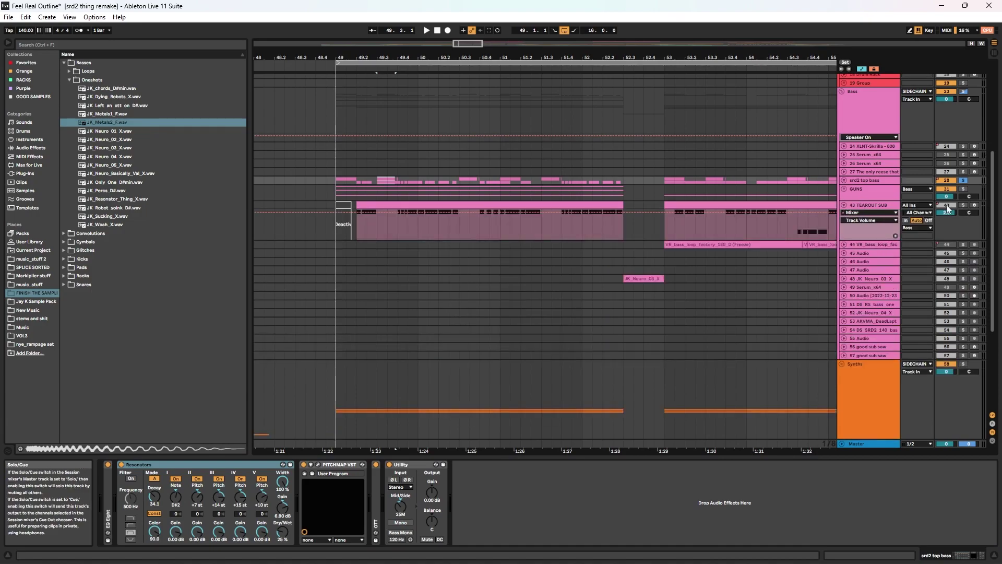
left_click(845, 244)
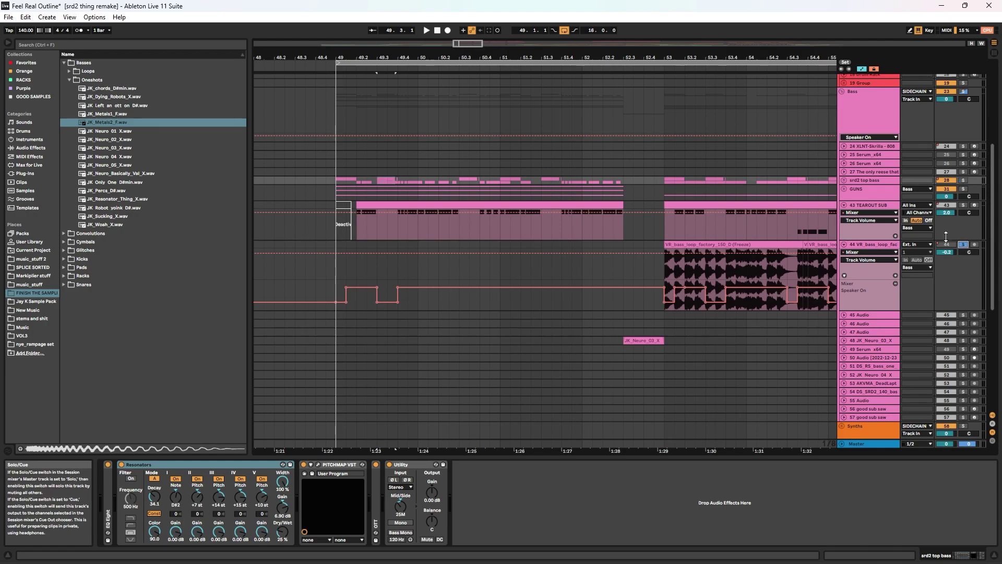
- Play the soloed VR_bass_loop_factory track 44 from bar 53, and stop playback
left_click_drag(675, 53, 448, 32)
left_click(448, 266)
key("space")
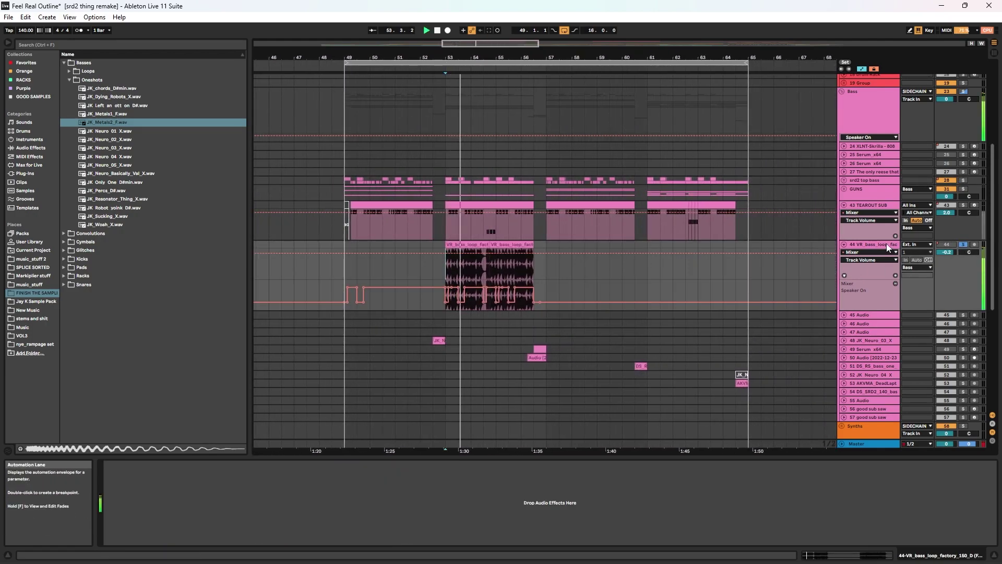
key("space")
- Locate the source file of track 44's first clip in Explorer, close that window, and show the file in the browser
right_click(461, 244)
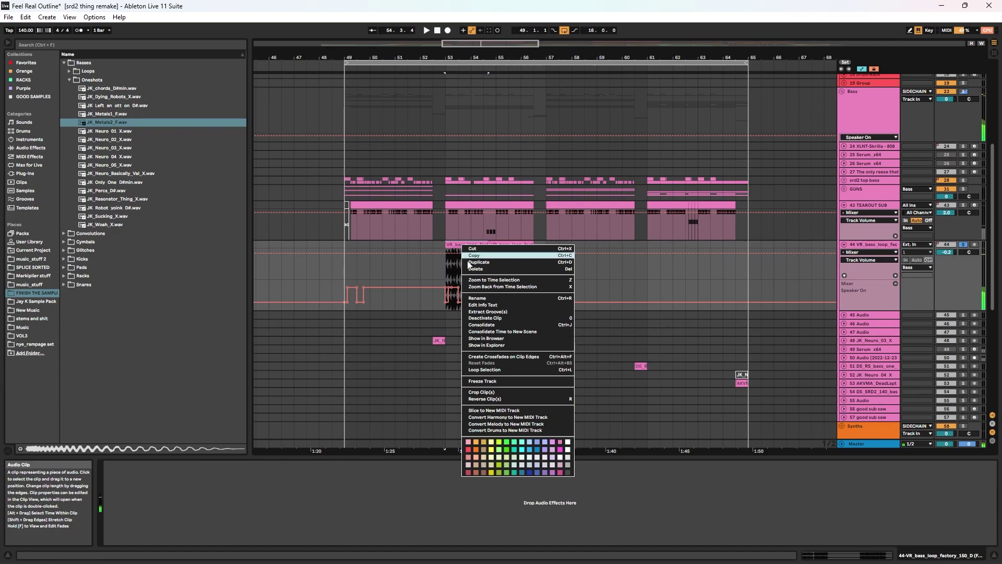
left_click(506, 346)
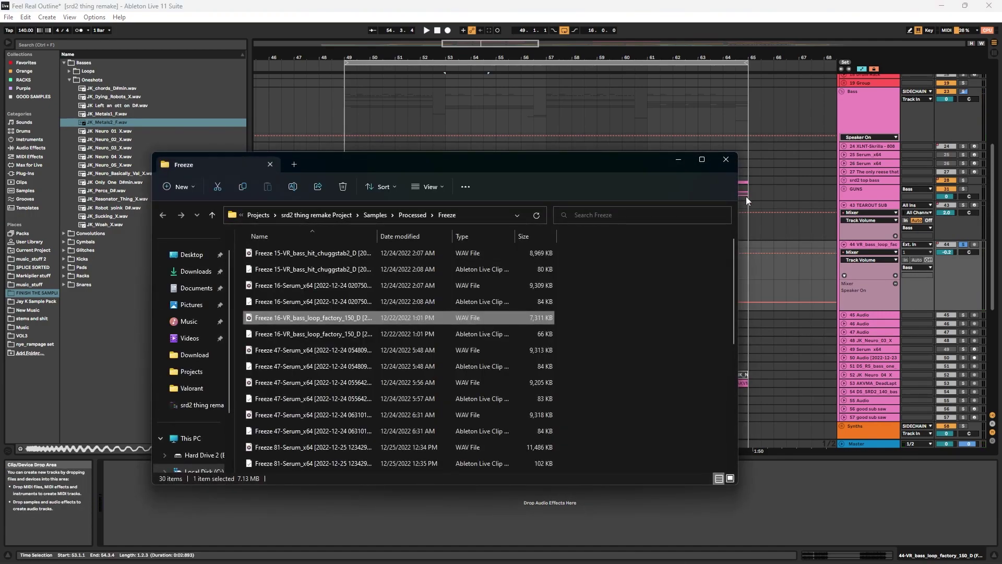
left_click(720, 161)
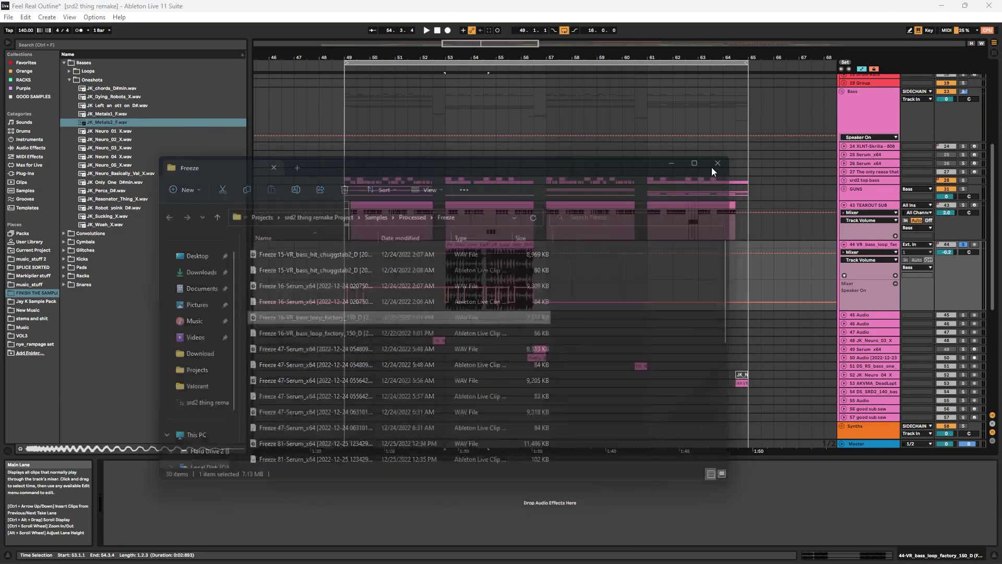
right_click(467, 248)
left_click(492, 340)
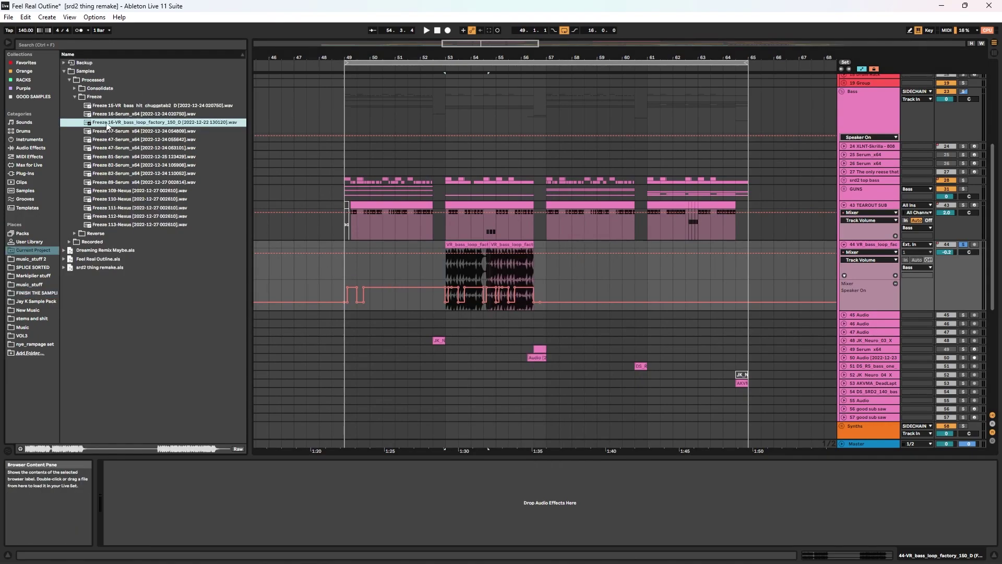
- Find VR_bass_loop_factory_150_D.wav in GOOD SAMPLES under Virtual Riot - Heavy Bass Design Vol. 2, loops, Bass_Loops, and preview it
left_click(34, 97)
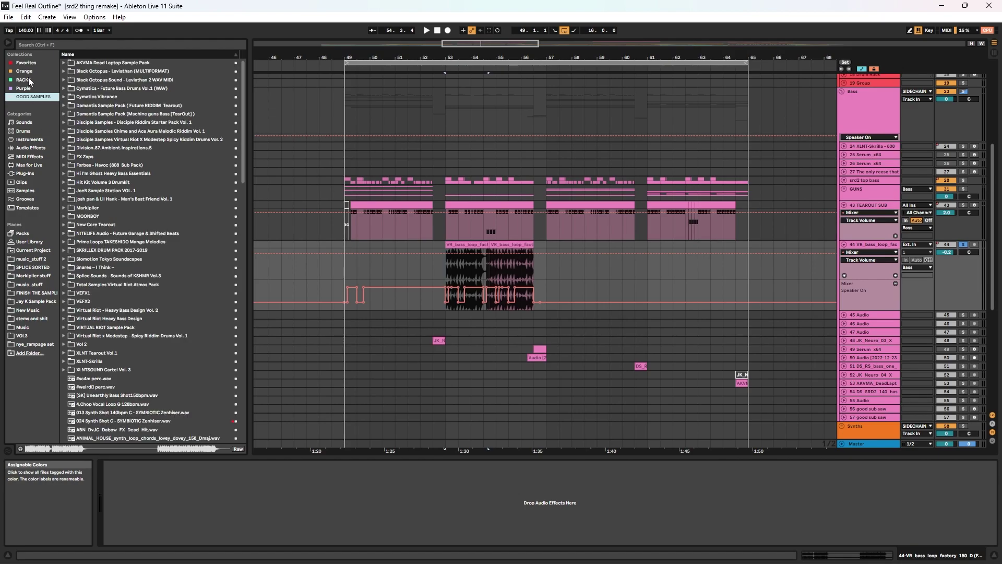
scroll(105, 274, "down", 3)
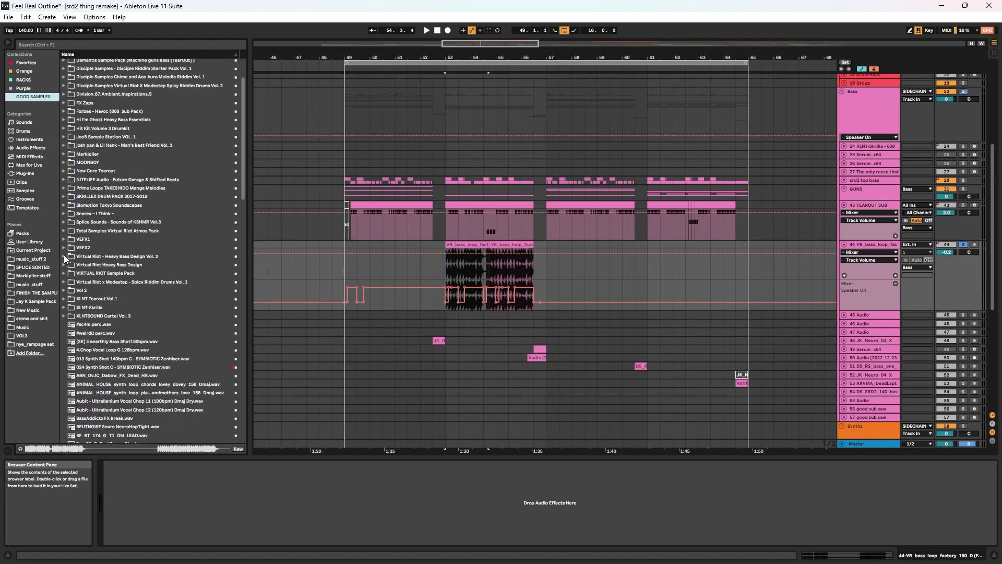
left_click(64, 256)
left_click(69, 266)
left_click(91, 275)
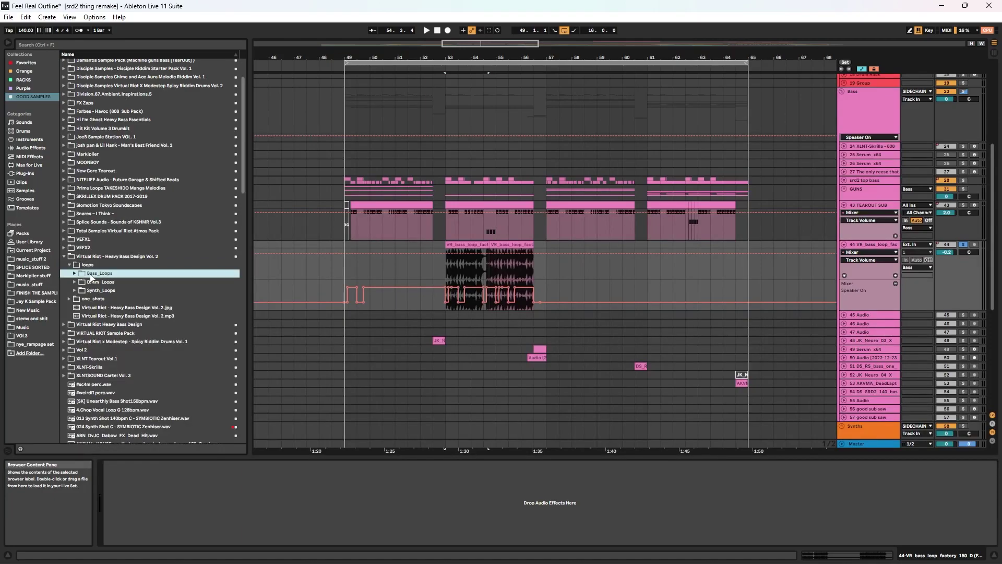
key("Right")
scroll(136, 358, "down", 10)
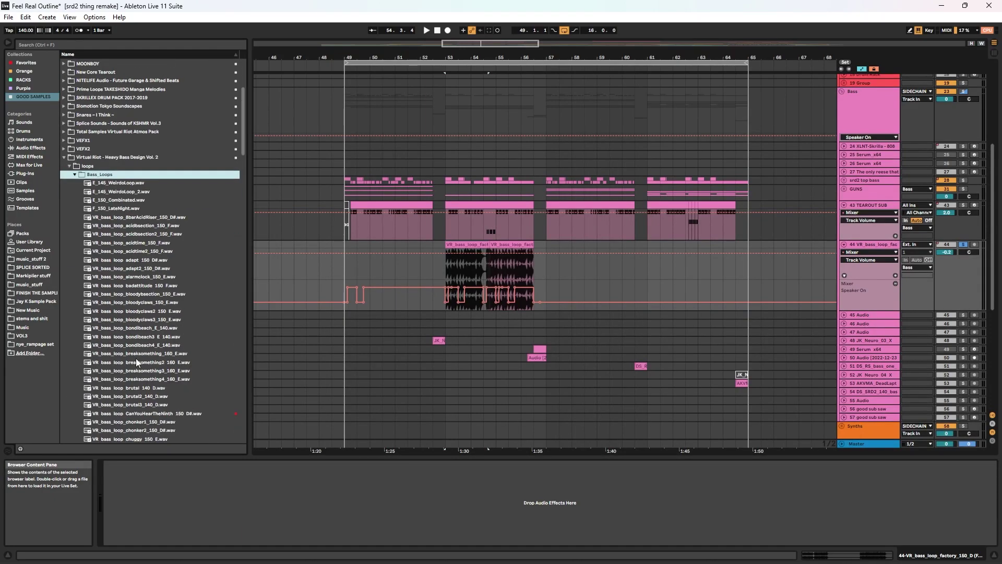
scroll(155, 351, "down", 3)
left_click(159, 387)
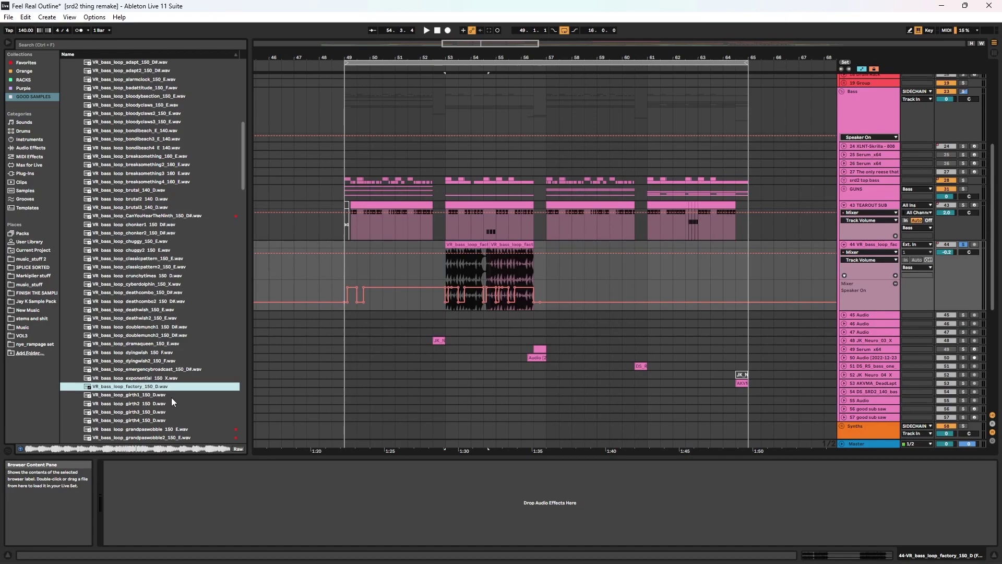
- Select the first frozen VR_bass_loop_factory clip on track 44 and play it from bar 53
left_click(459, 245)
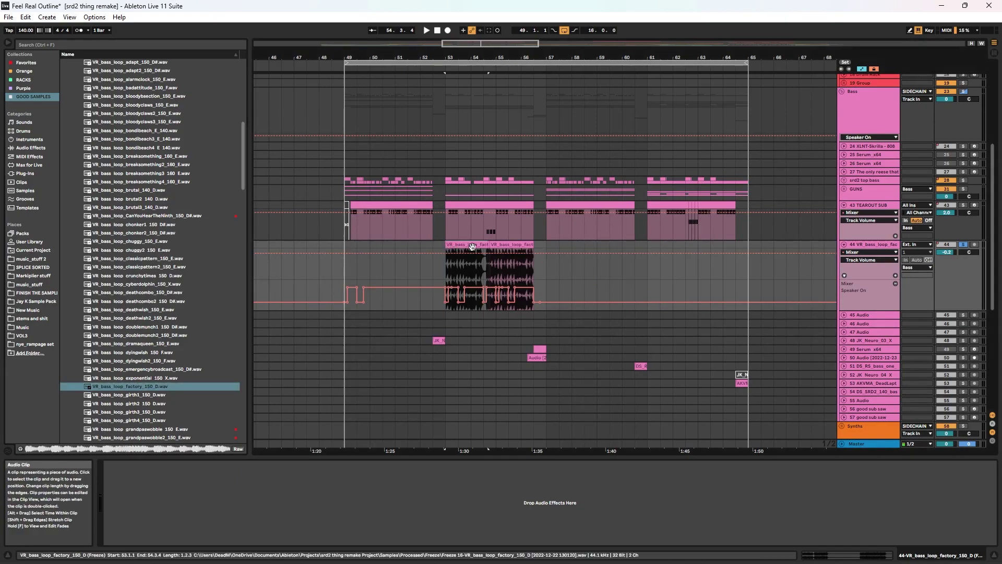
left_click_drag(454, 56, 452, 125)
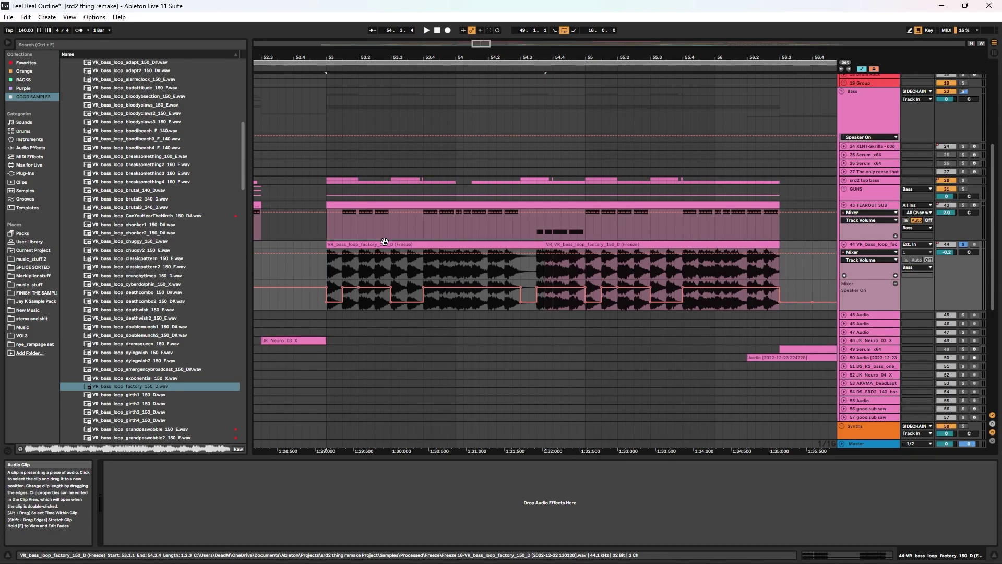
left_click(328, 269)
key("space")
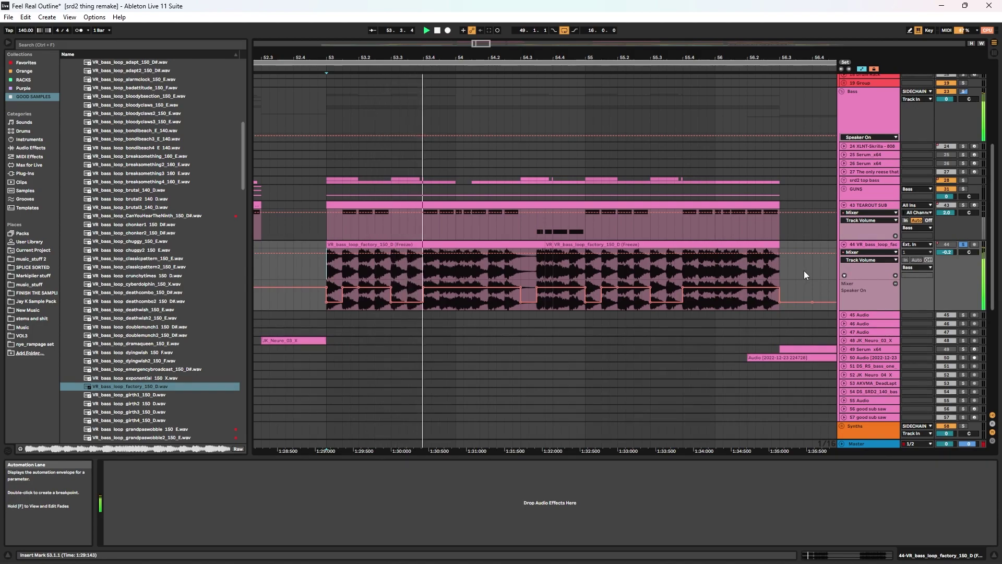
- Show track 44's Speaker On automation, and play the bar 53 section with the whole Bass group soloed
right_click(952, 244)
left_click(943, 247)
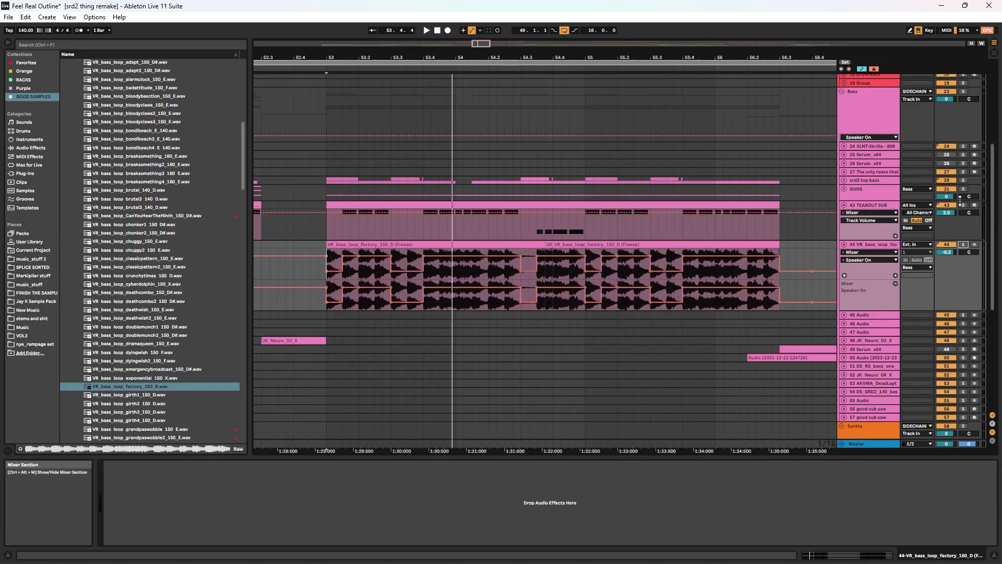
scroll(963, 217, "up", 2)
left_click(964, 119)
key("space")
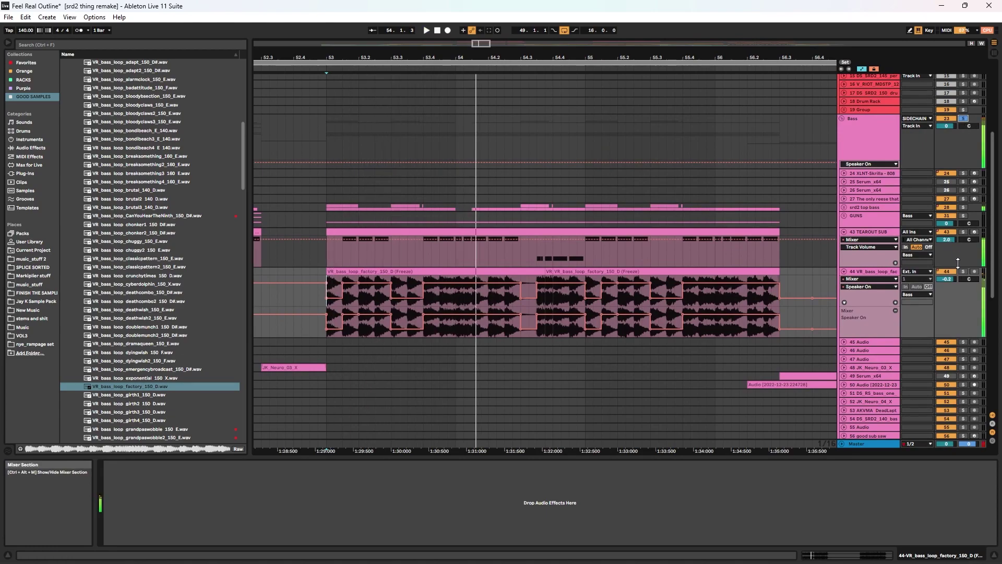
- Solo the TEAROUT SUB track and play its first clip from bar 49
left_click(963, 231)
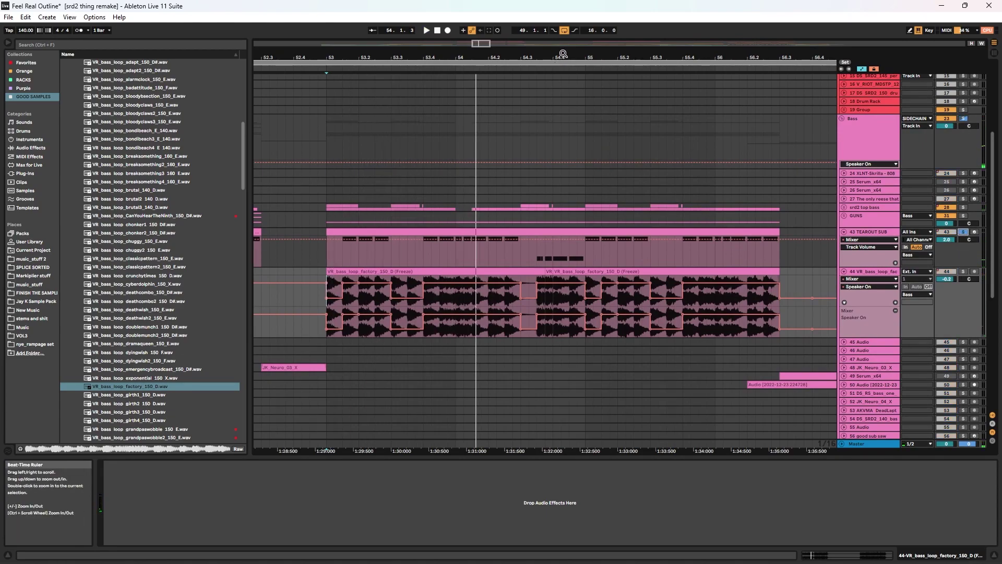
left_click_drag(563, 56, 510, 9)
scroll(735, 293, "down", 2)
scroll(735, 288, "down", 2)
scroll(741, 291, "up", 4)
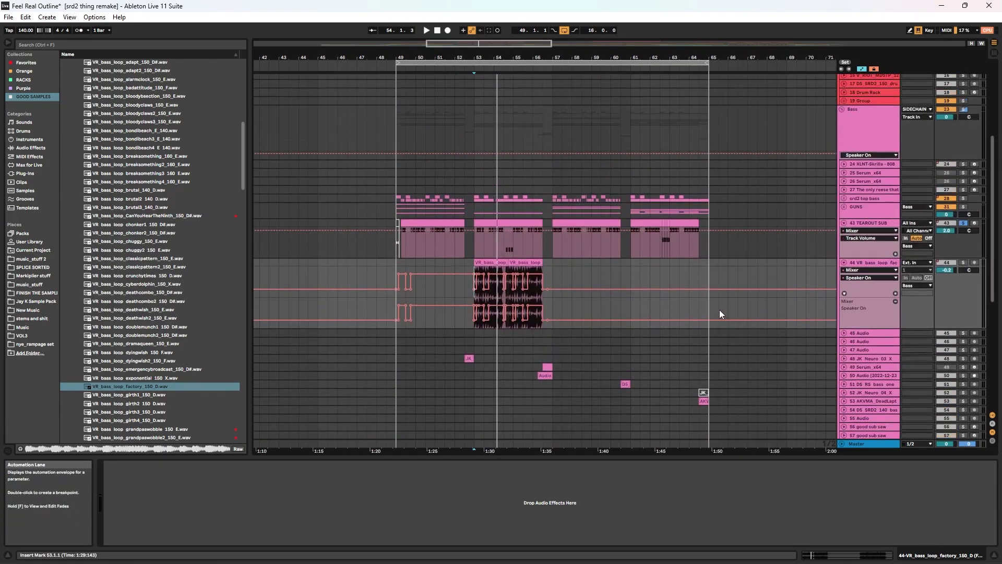
left_click(416, 230)
key("space")
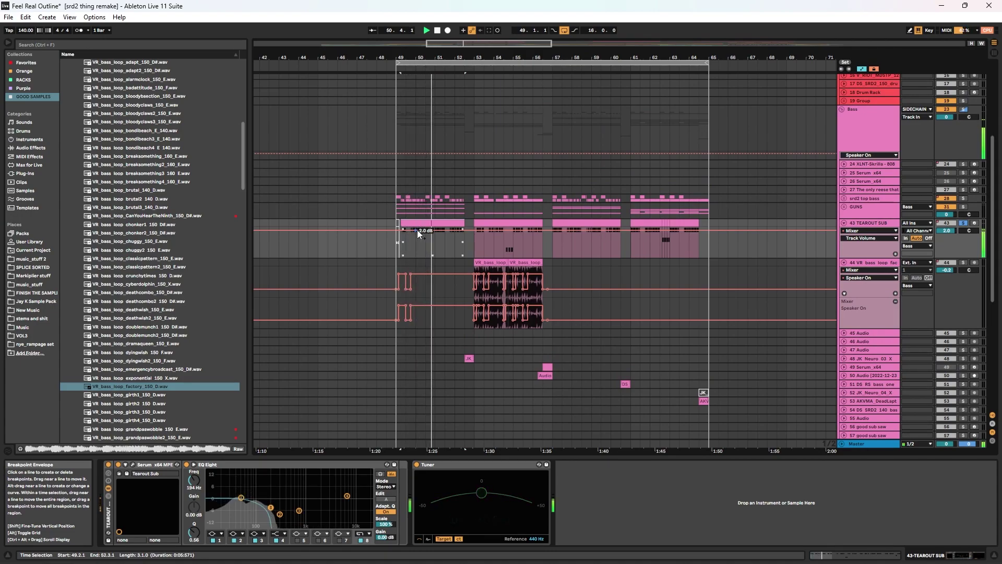
- View TEAROUT SUB's Serum patch, close its window, and play the section from bar 53
left_click(133, 465)
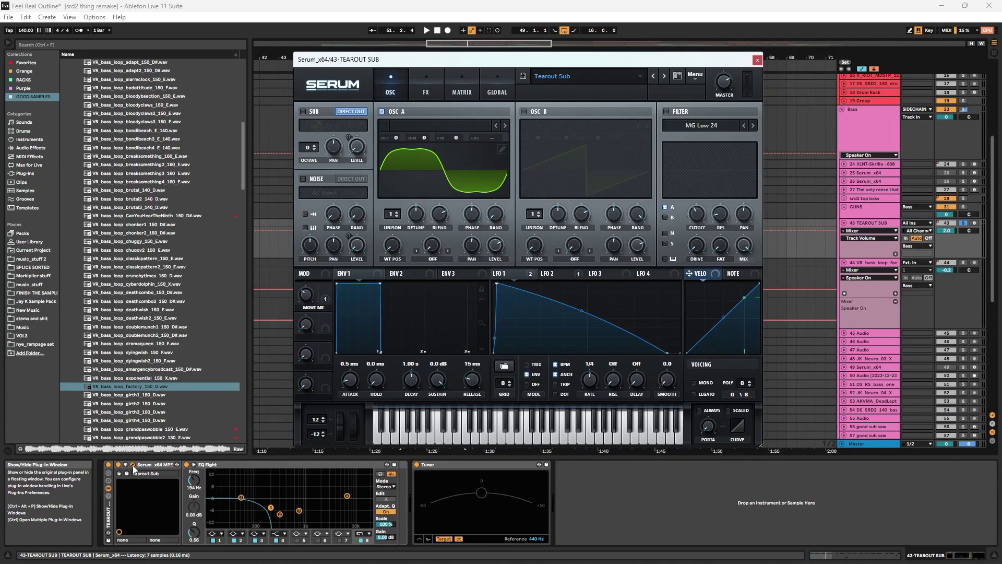
left_click(132, 465)
left_click_drag(416, 57, 337, 81)
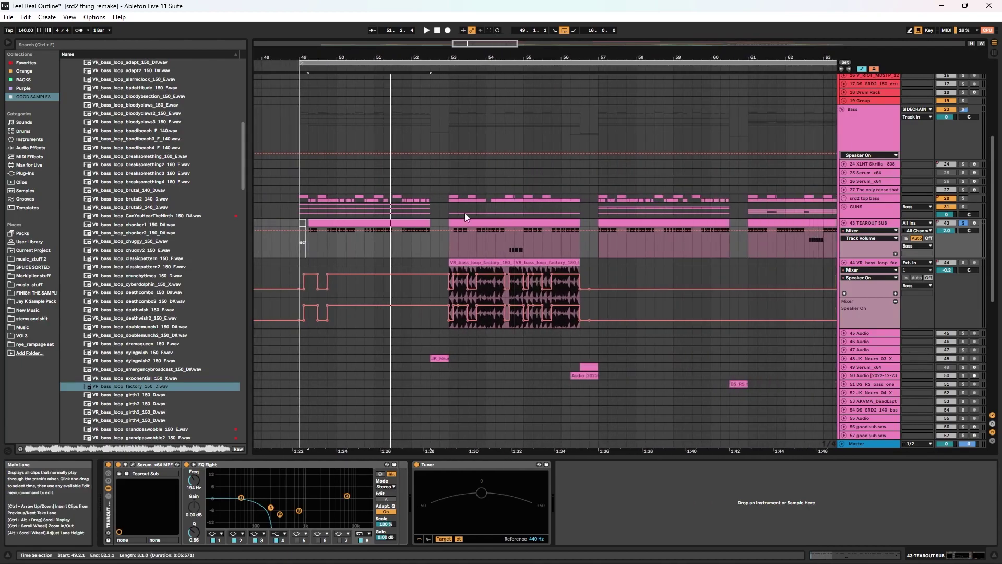
left_click(551, 212)
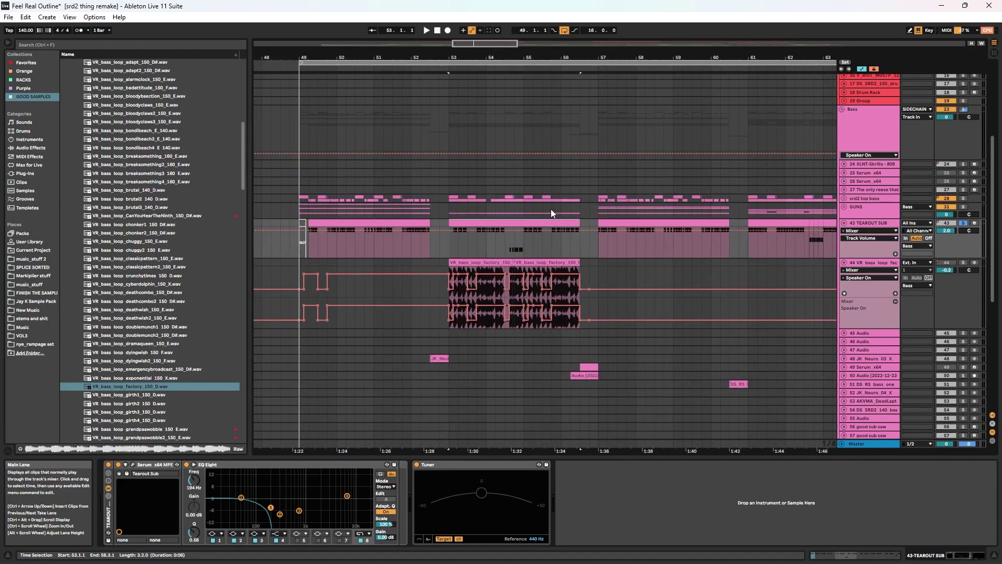
key("space")
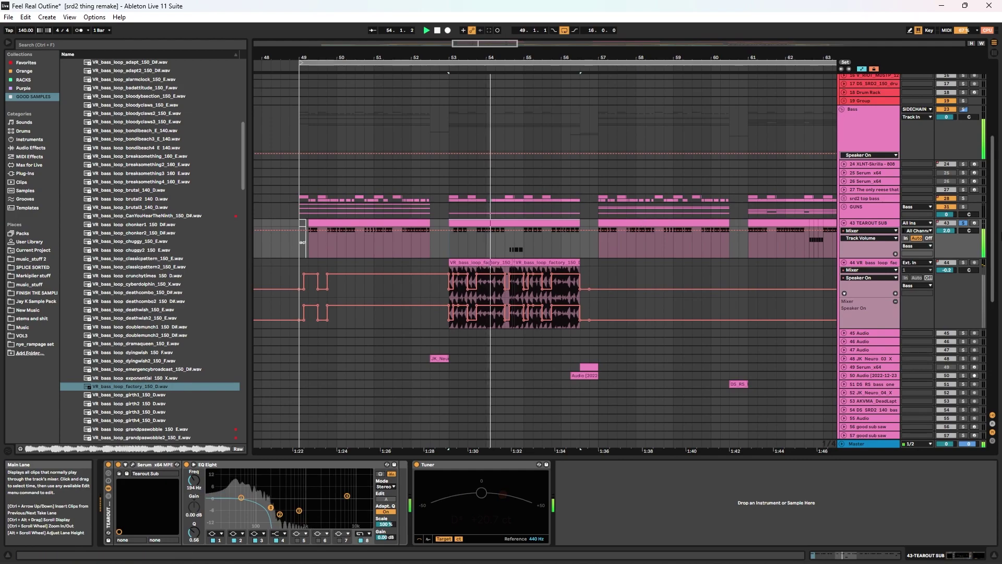
scroll(936, 325, "down", 2)
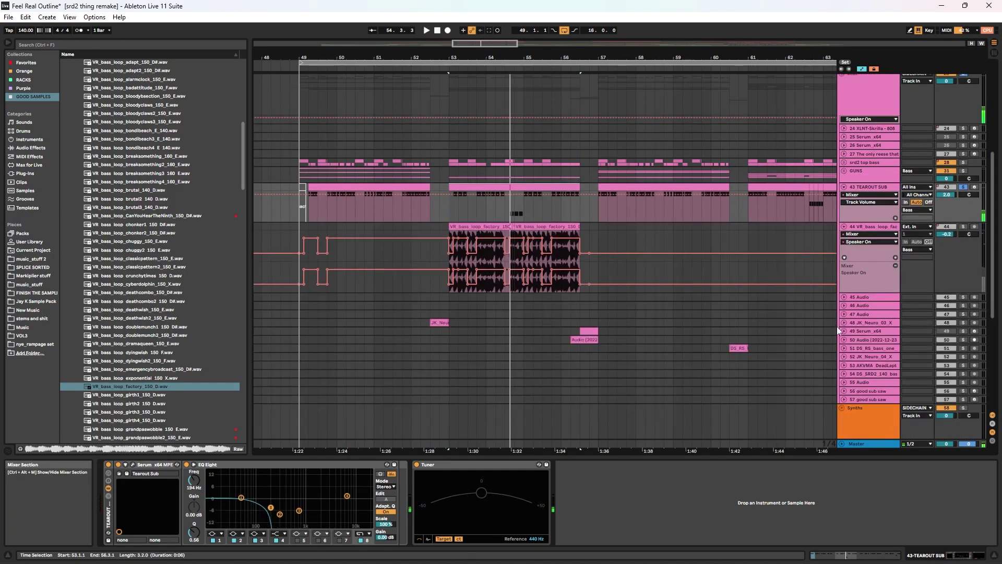
- Solo track 48 JK_Neuro_03_X and play its clip just before bar 53
left_click(845, 323)
left_click(446, 322)
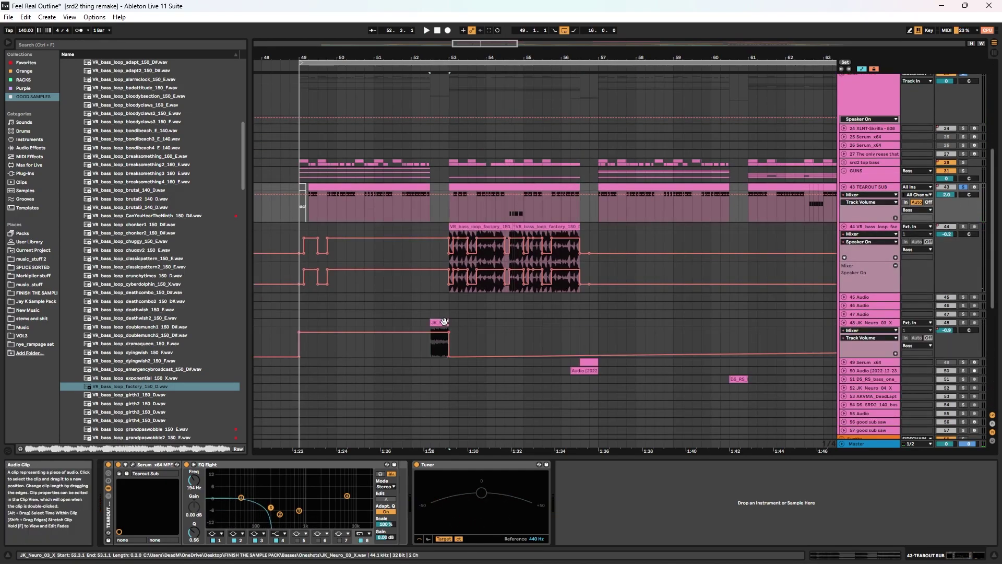
left_click(964, 323)
scroll(963, 325, "down", 3)
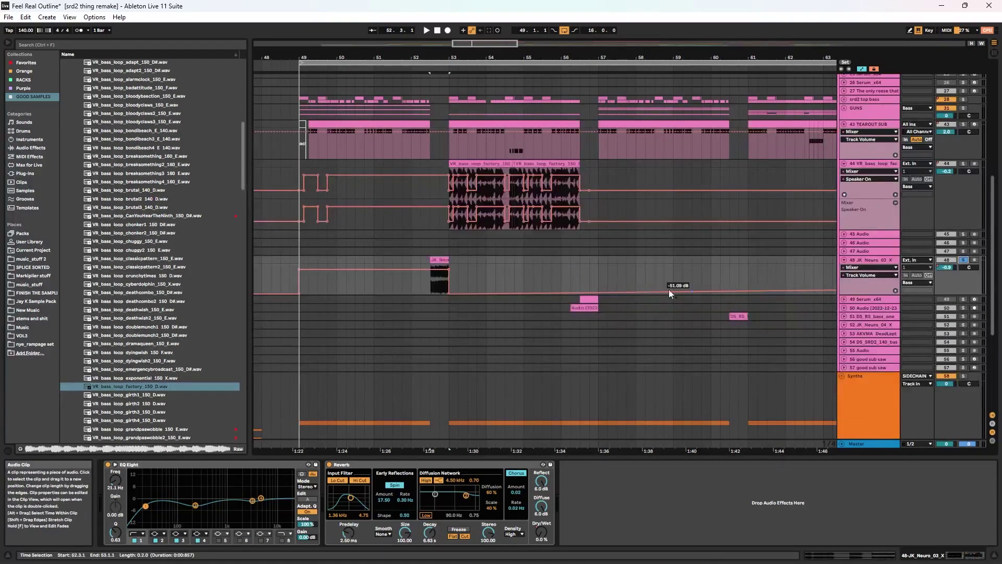
- Locate the JK_Neuro_03_X clip's source sample in the browser, and preview it along with JK_Neuro_Basically_Val_X.wav
right_click(442, 261)
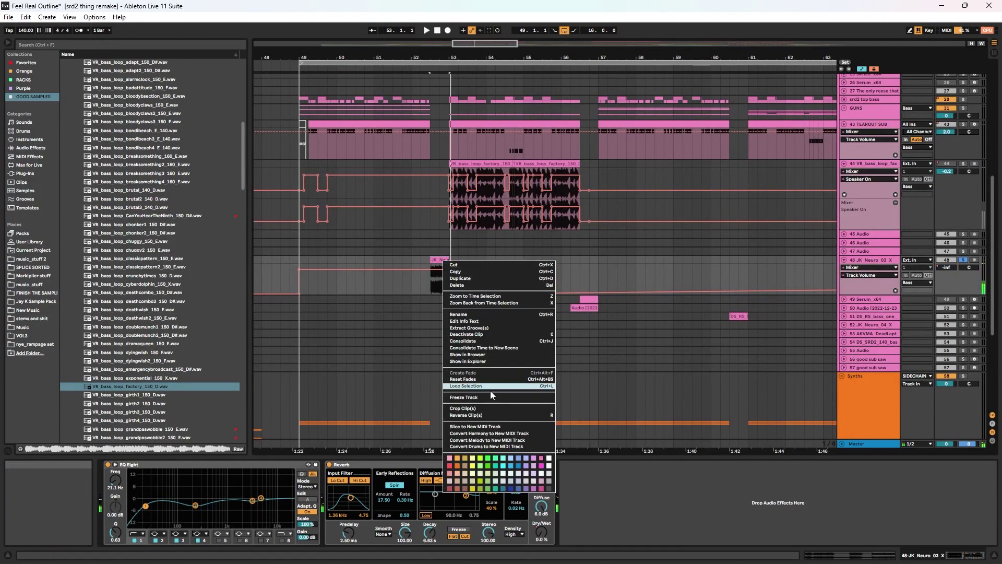
left_click(477, 354)
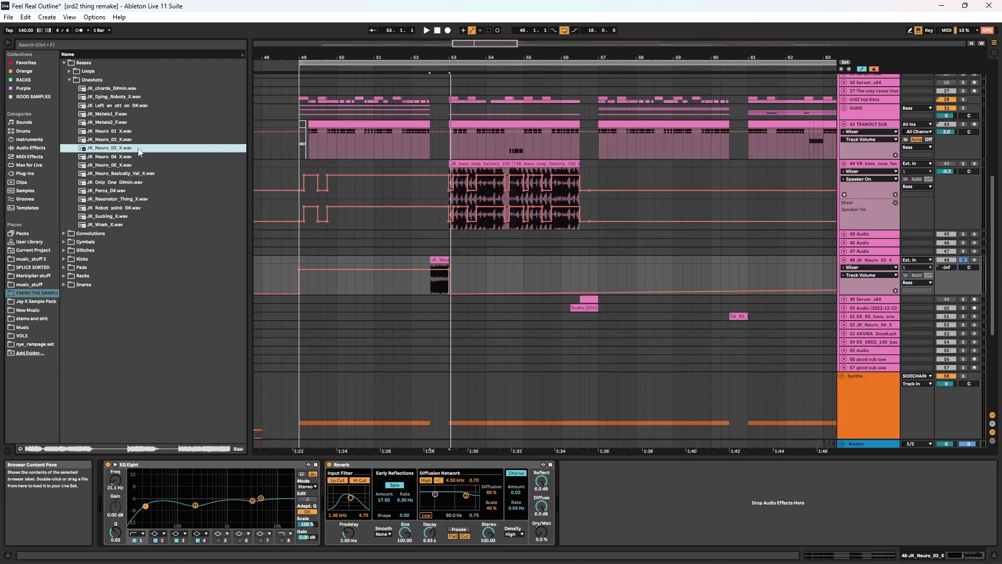
left_click(127, 156)
left_click(125, 149)
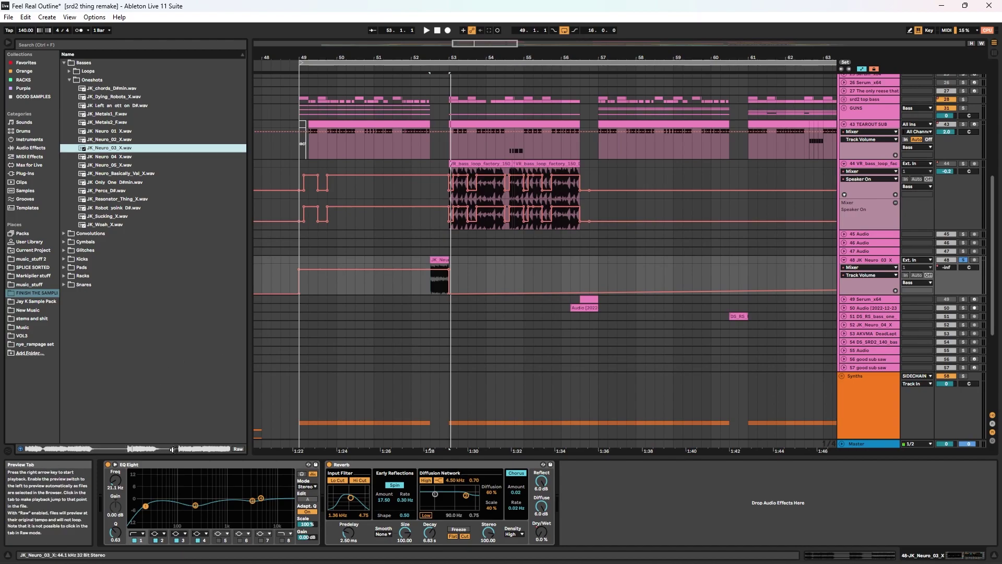
left_click(126, 173)
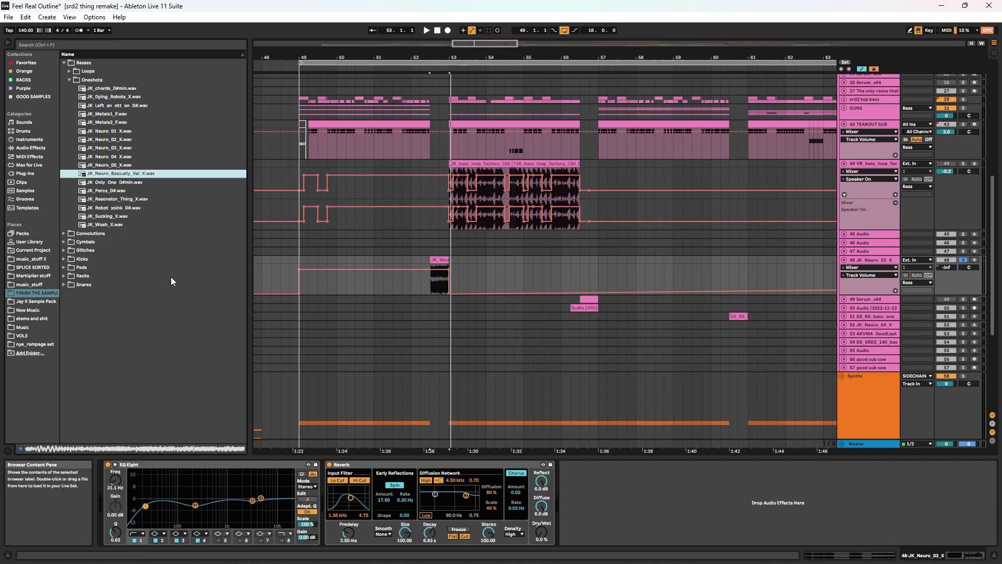
- Unfold tracks 49 and 50, play the Serum clip's section from bar 56.3, and solo track 49
left_click(844, 307)
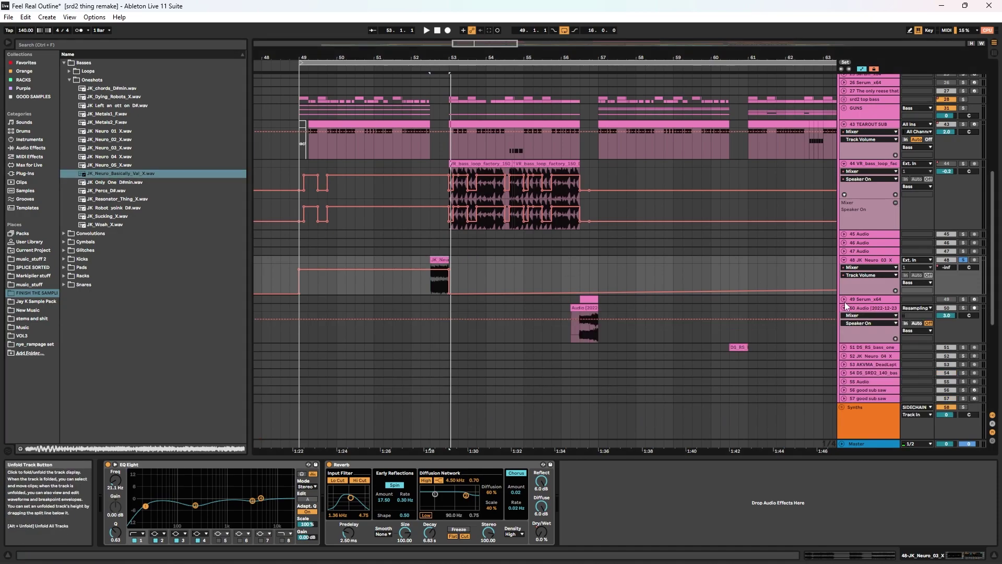
left_click(845, 299)
left_click(581, 299)
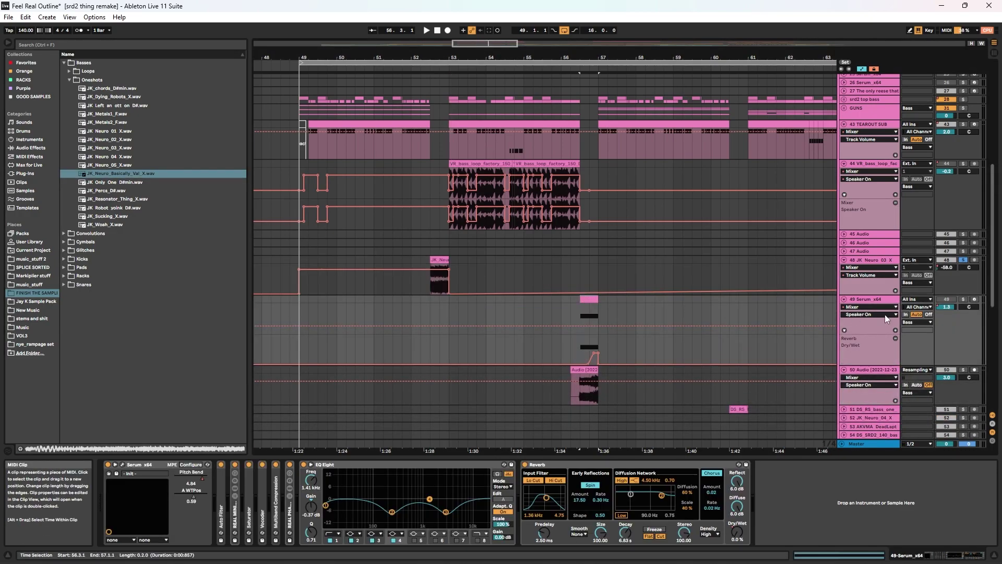
key("space")
left_click_drag(590, 57, 453, 112)
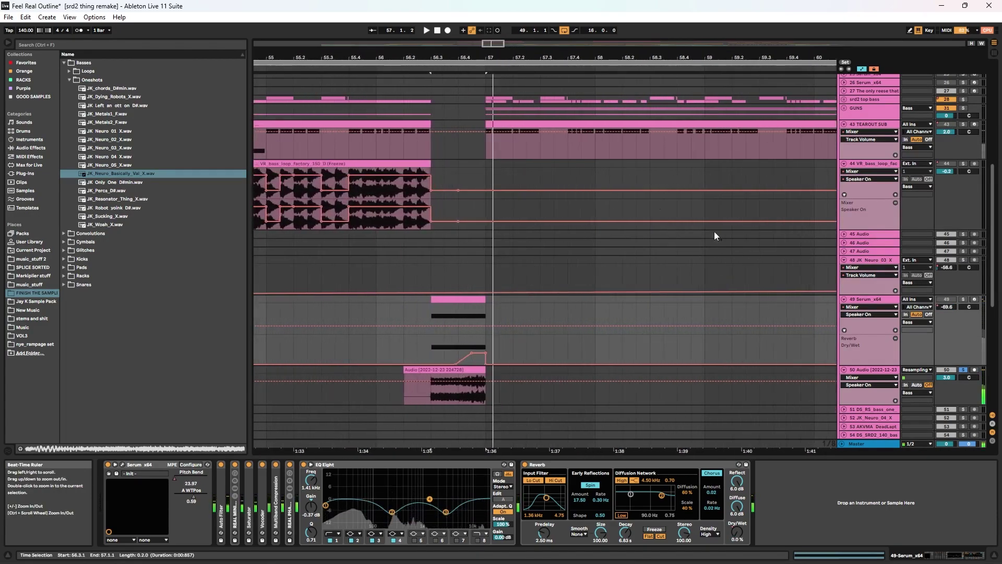
left_click(962, 299)
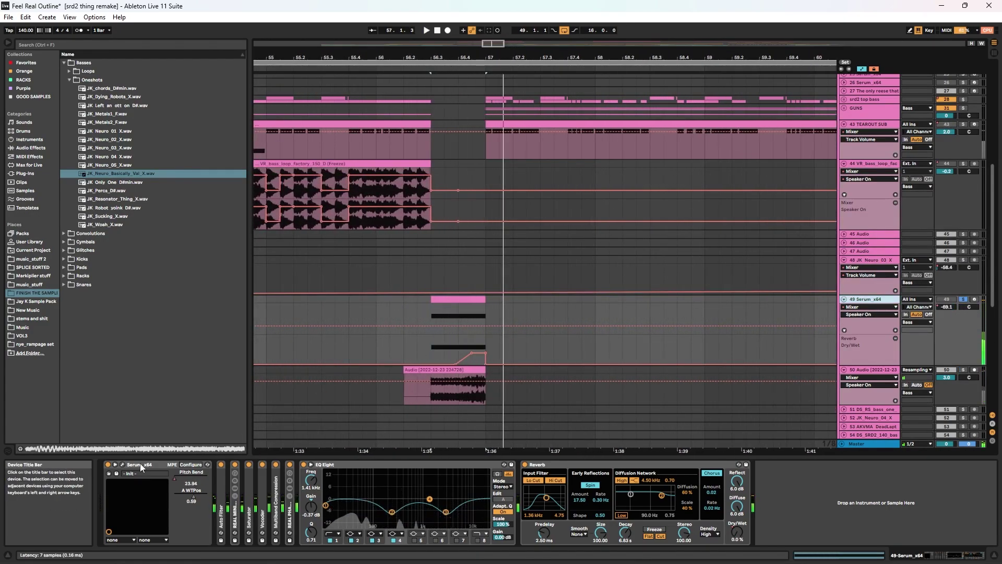
- View track 49's Serum patch with oscillator A's wavetable in 2D, and close its window
left_click(123, 464)
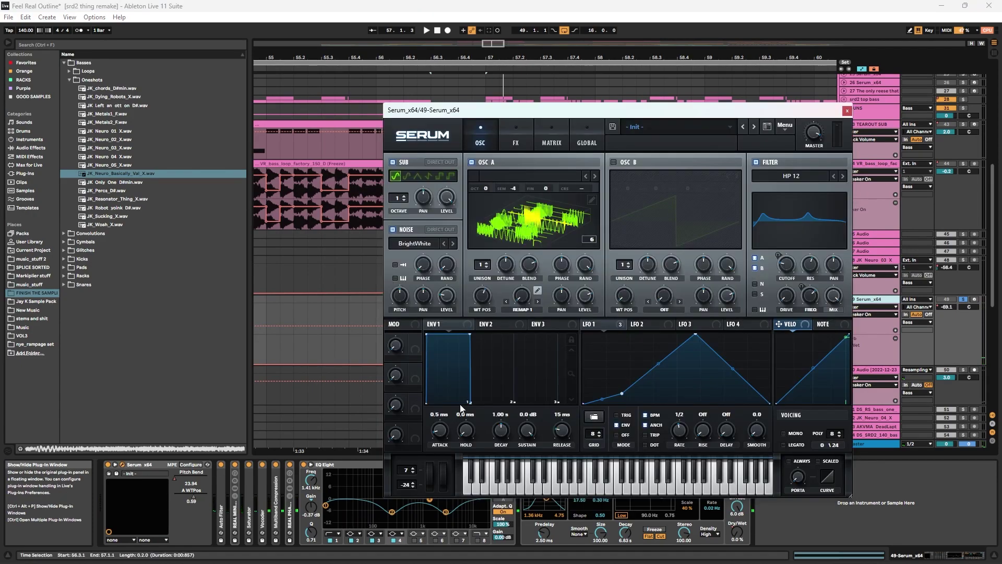
left_click(534, 239)
left_click(520, 240)
left_click(513, 237)
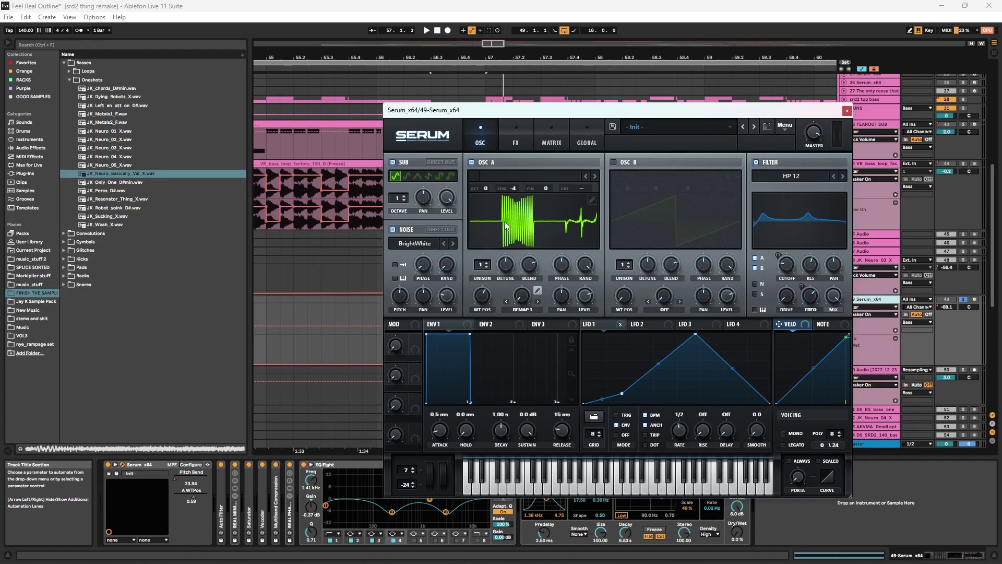
left_click_drag(529, 110, 324, 68)
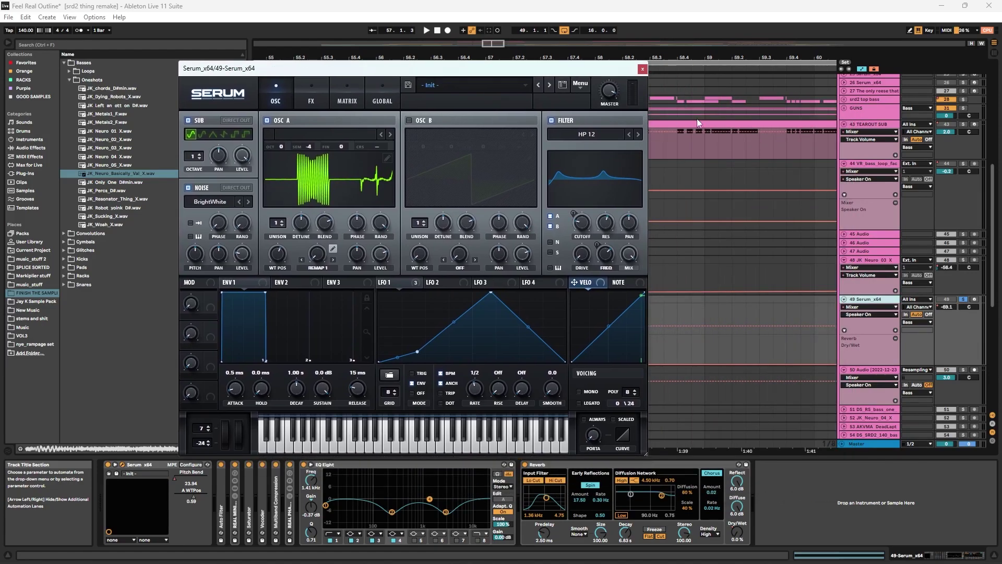
left_click(642, 69)
- Insert a new MIDI track directly below Serum track 49
right_click(860, 298)
left_click(857, 260)
left_click(862, 299)
right_click(862, 301)
left_click(881, 384)
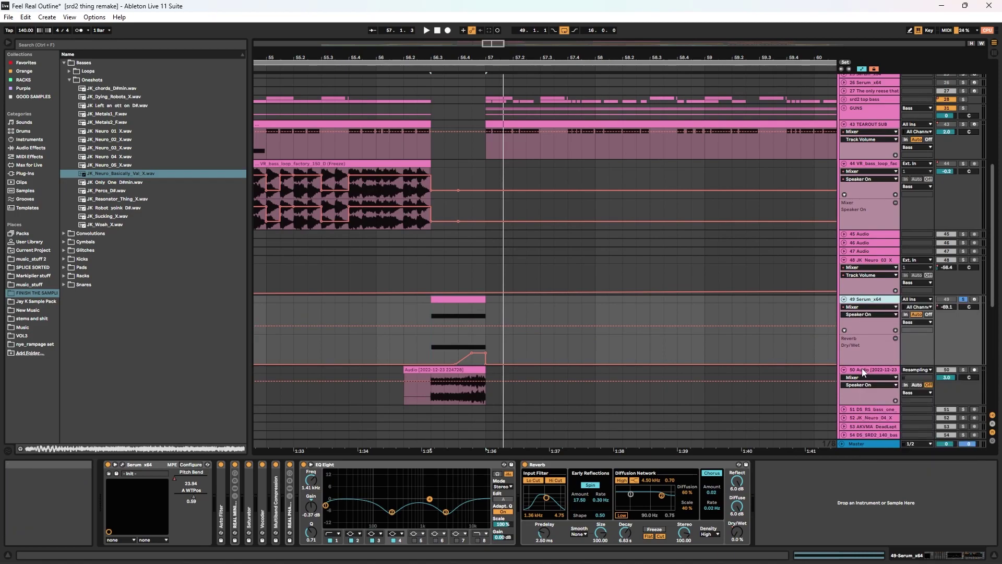
key("ctrl+shift+t")
- Copy track 49's effects chain from Auto Filter through Reverb onto the new MIDI track, and unfold that track
left_click(862, 299)
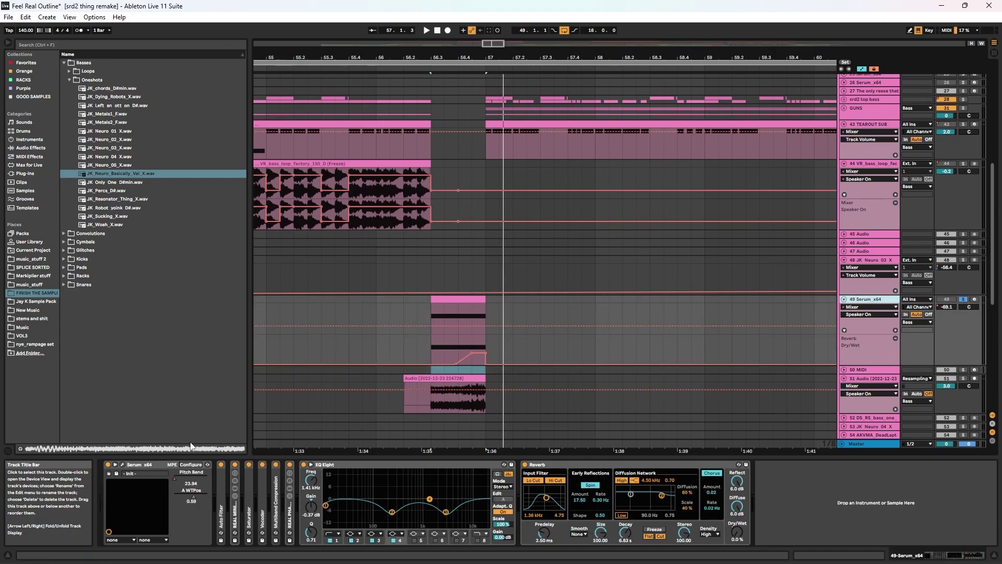
left_click(541, 465)
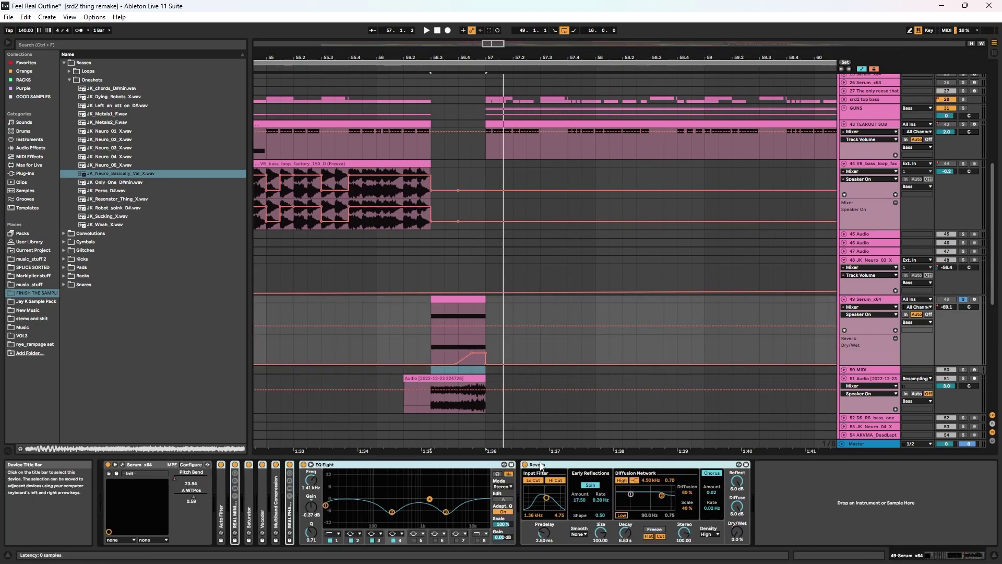
left_click(890, 370)
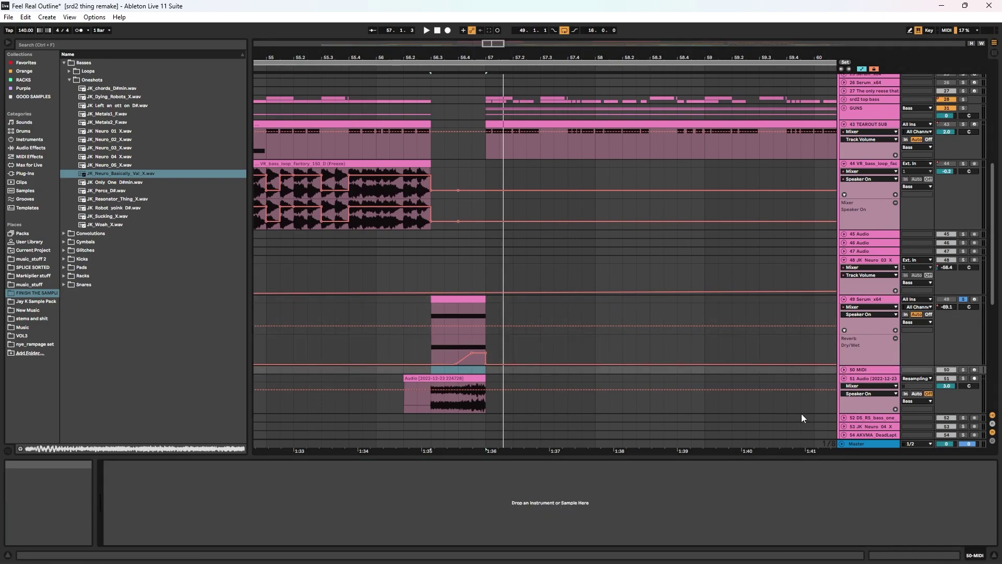
left_click(845, 368)
- Solo the resampled audio track 51 and play its clip from bar 56.3
scroll(448, 340, "down", 3)
left_click(432, 356)
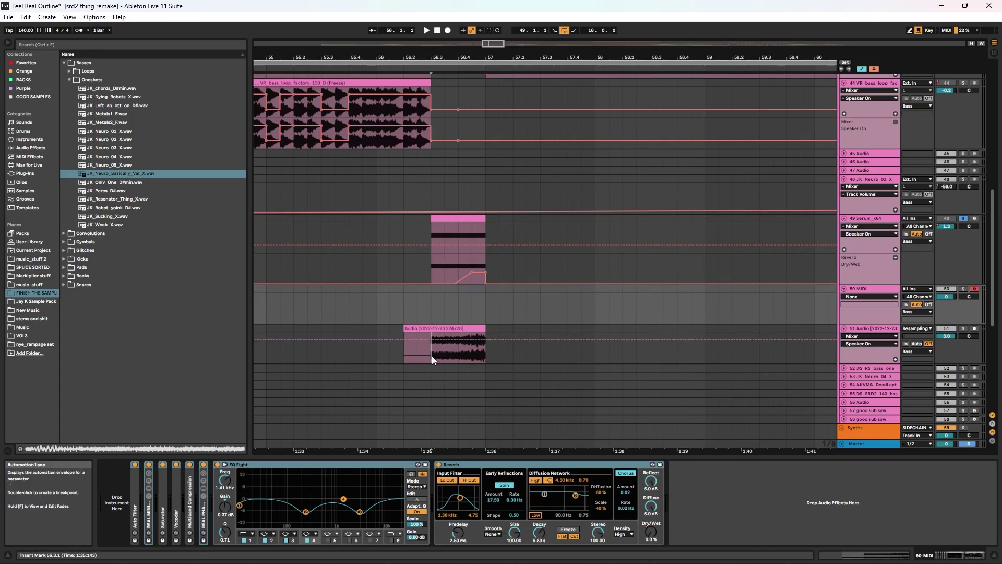
left_click(961, 326)
key("space")
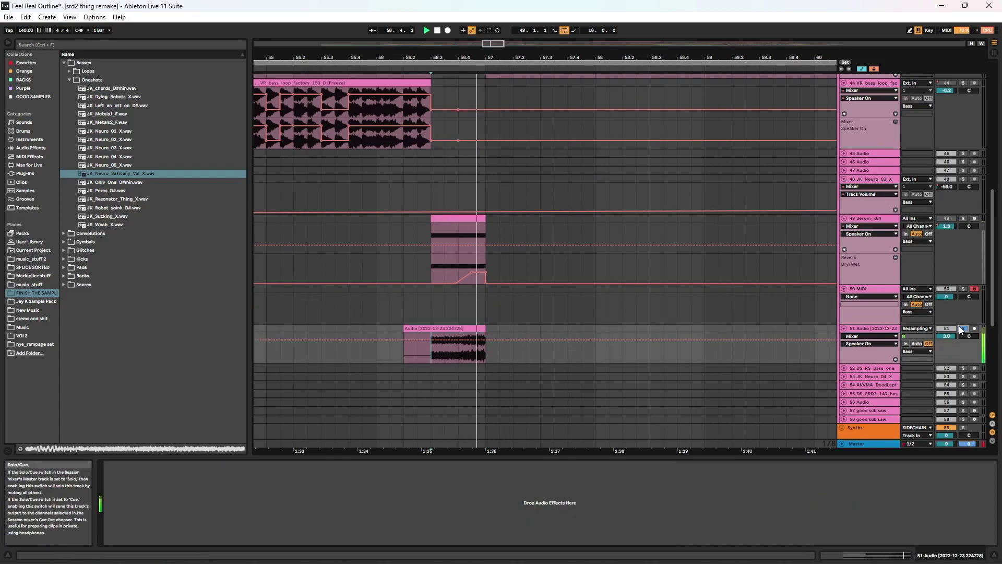
- Load the Xfer Records Serum_x64 VST plug-in onto MIDI track 50, ahead of the copied effects
left_click(776, 297)
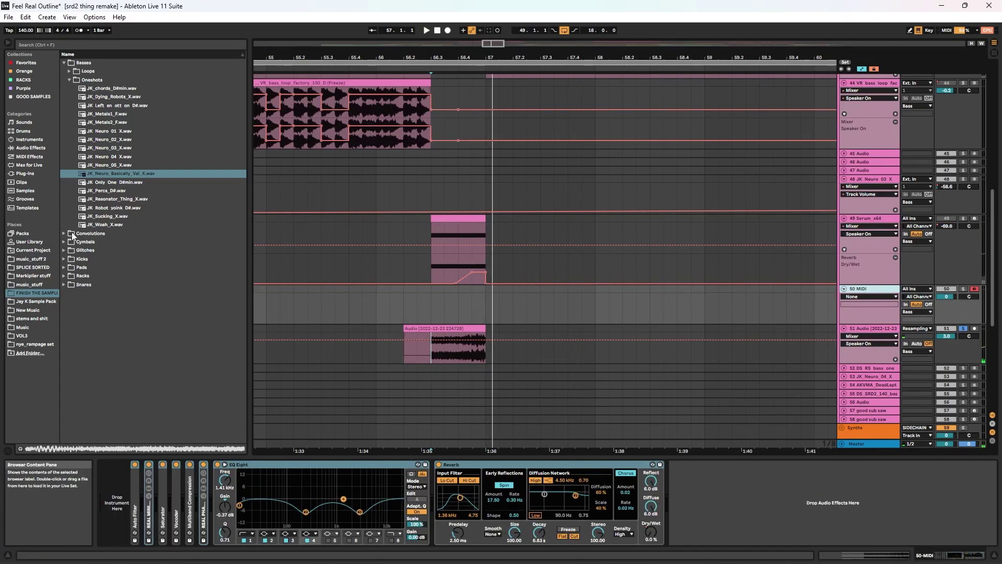
left_click(26, 173)
left_click(64, 64)
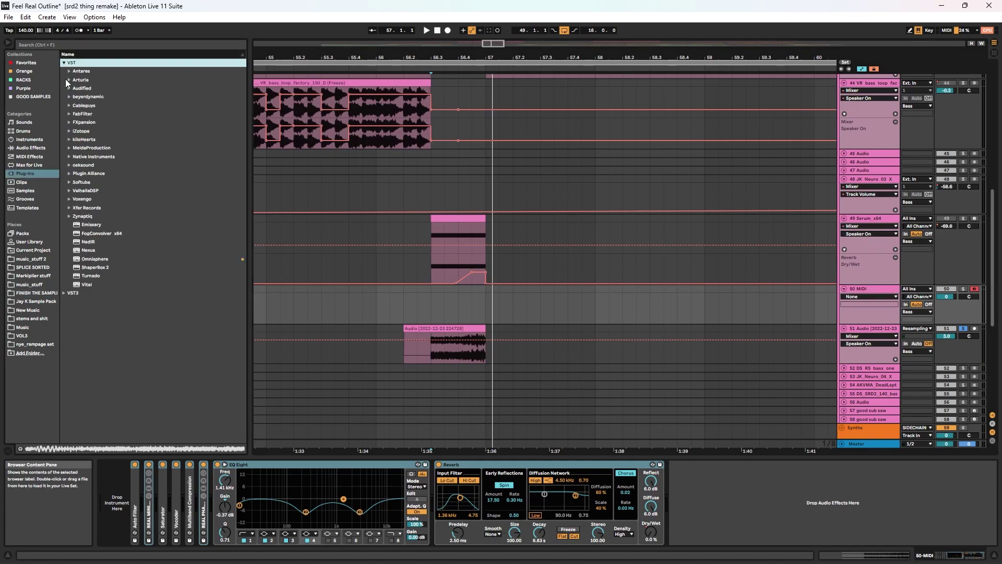
left_click(69, 208)
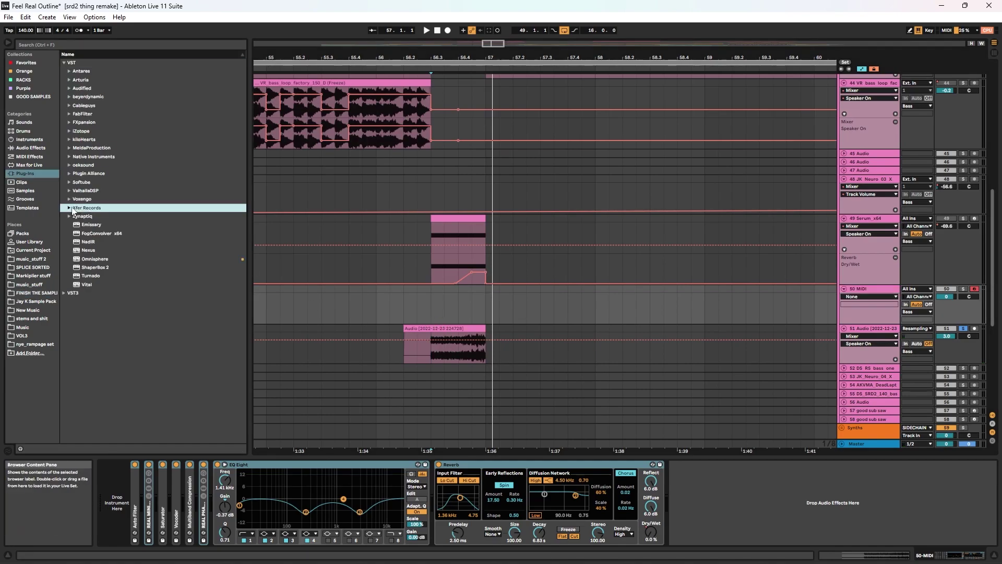
left_click_drag(97, 235, 108, 499)
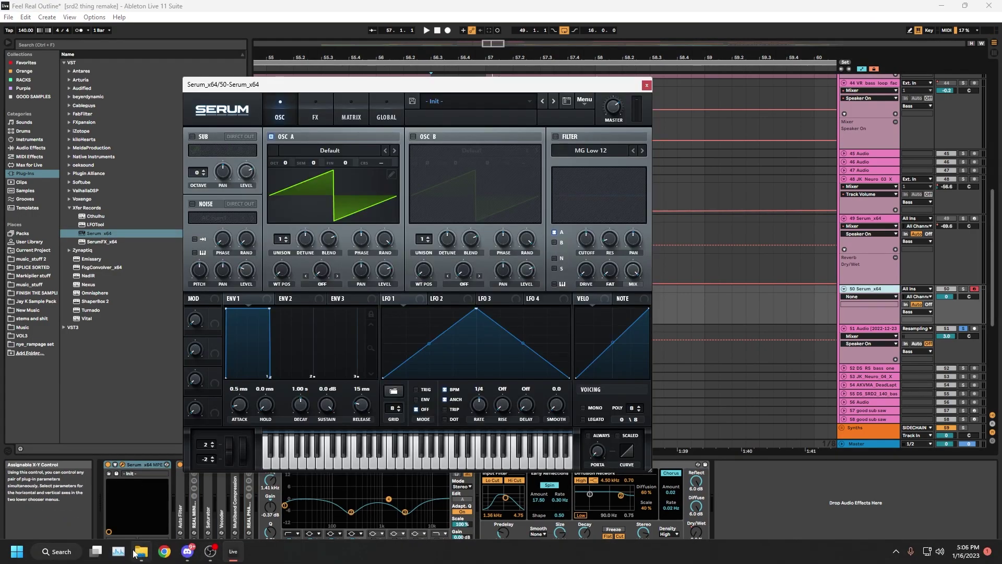
- Load Aditive Mirror.wt from Pigments' Factory wavetable folder in File Explorer into oscillator A of the new Serum
left_click(135, 552)
left_click_drag(491, 258, 601, 148)
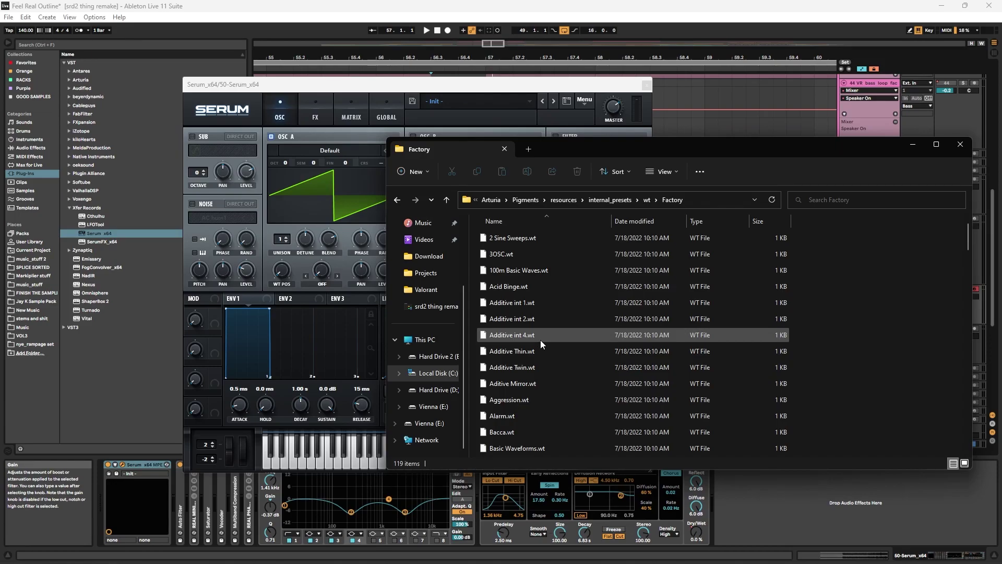
scroll(544, 340, "down", 7)
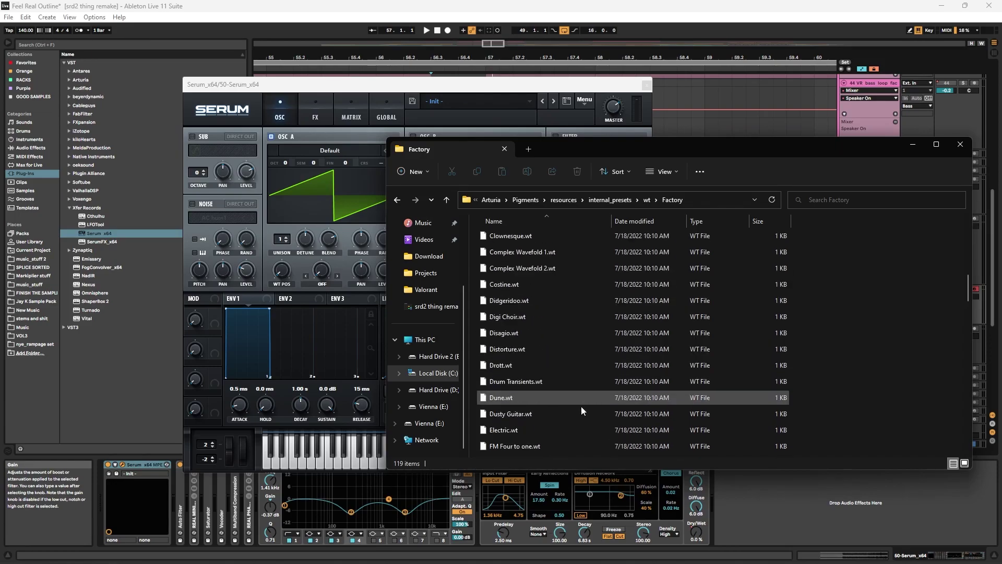
scroll(510, 325, "up", 7)
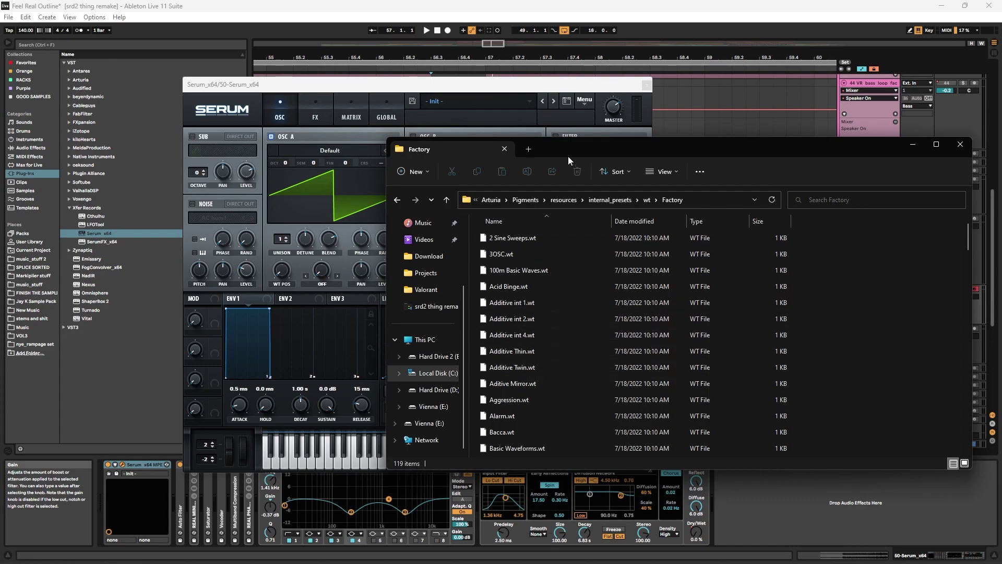
left_click_drag(567, 153, 592, 169)
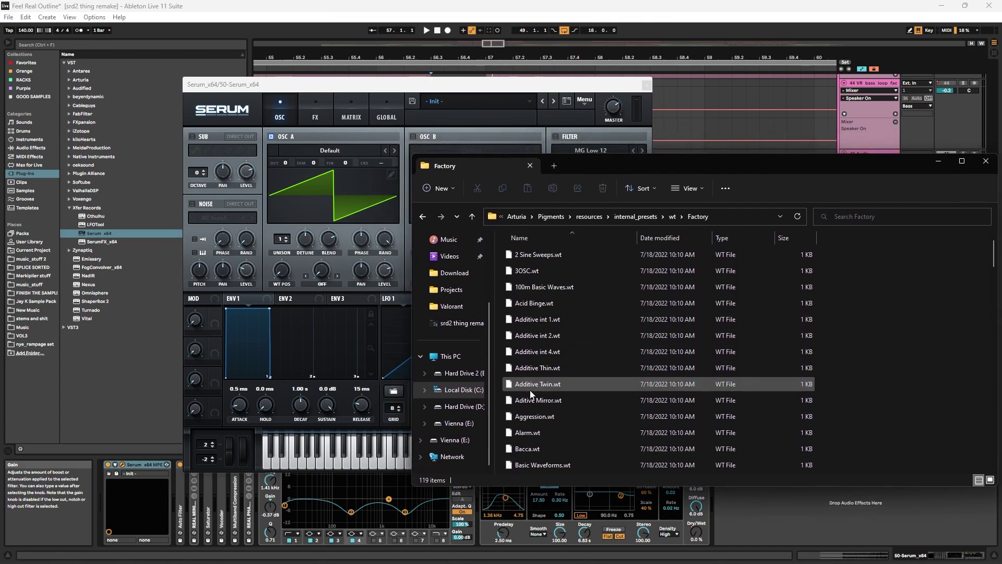
left_click_drag(531, 399, 284, 249)
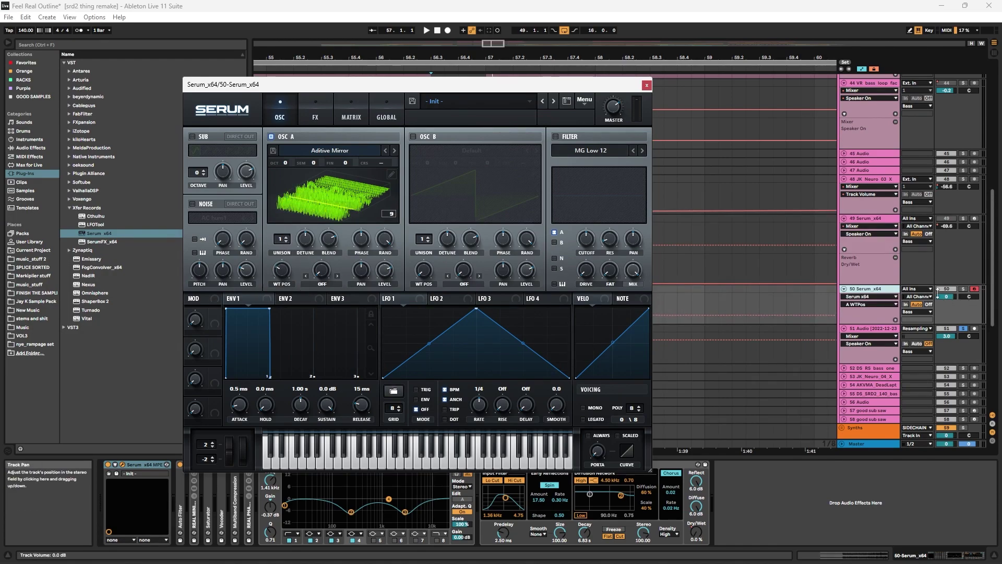
- Solo track 50 and audition the Aditive Mirror wavetable, moving oscillator A's wavetable position to 5
left_click(877, 290)
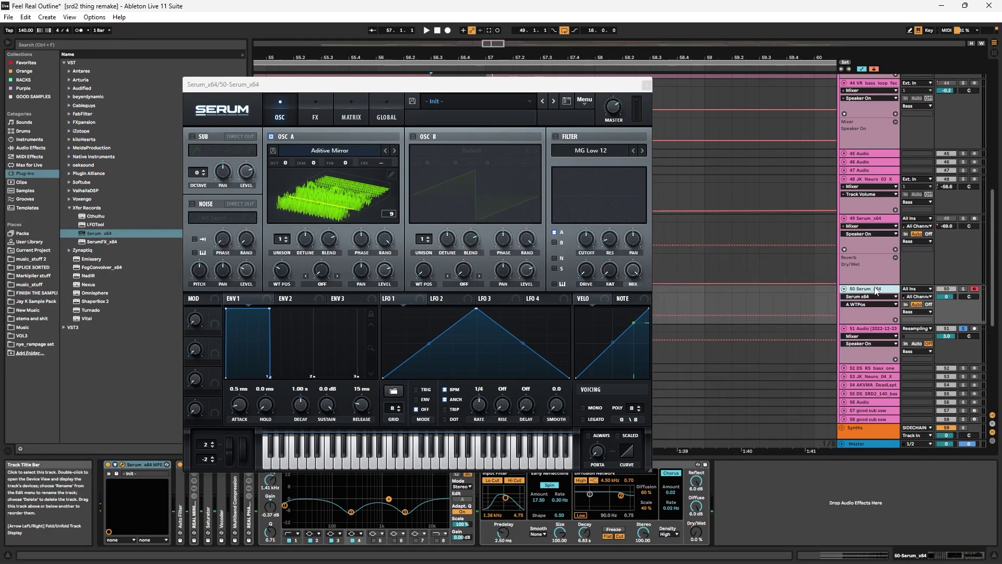
left_click(307, 275)
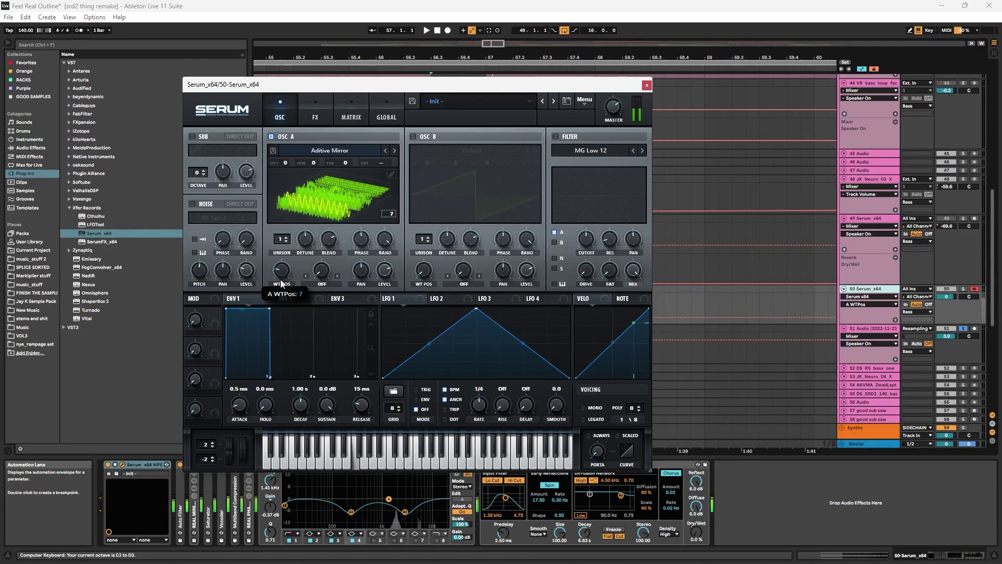
left_click(963, 288)
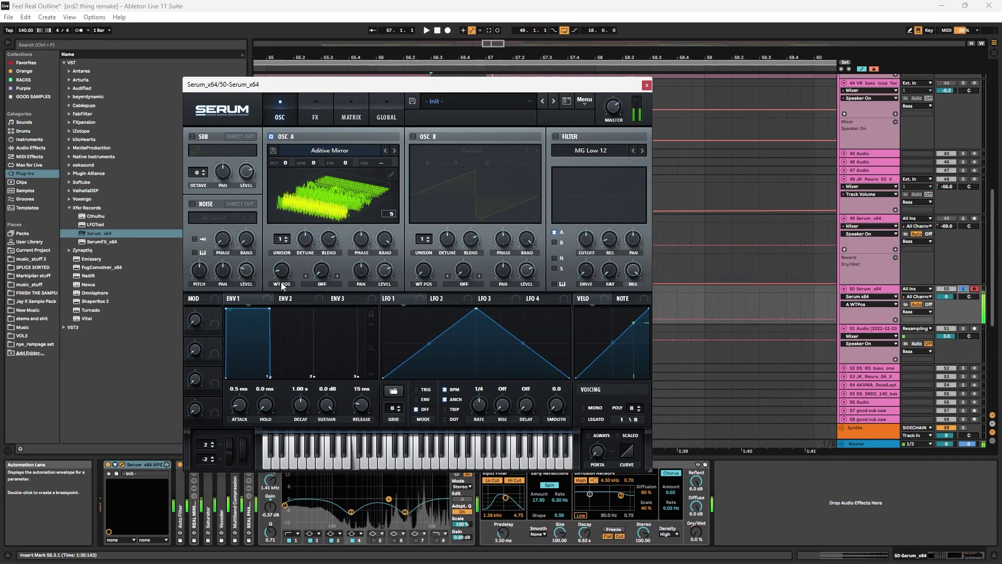
- In oscillator A's wavetable editor, resize the tables to half with twice the total number, and close the editor
left_click(392, 173)
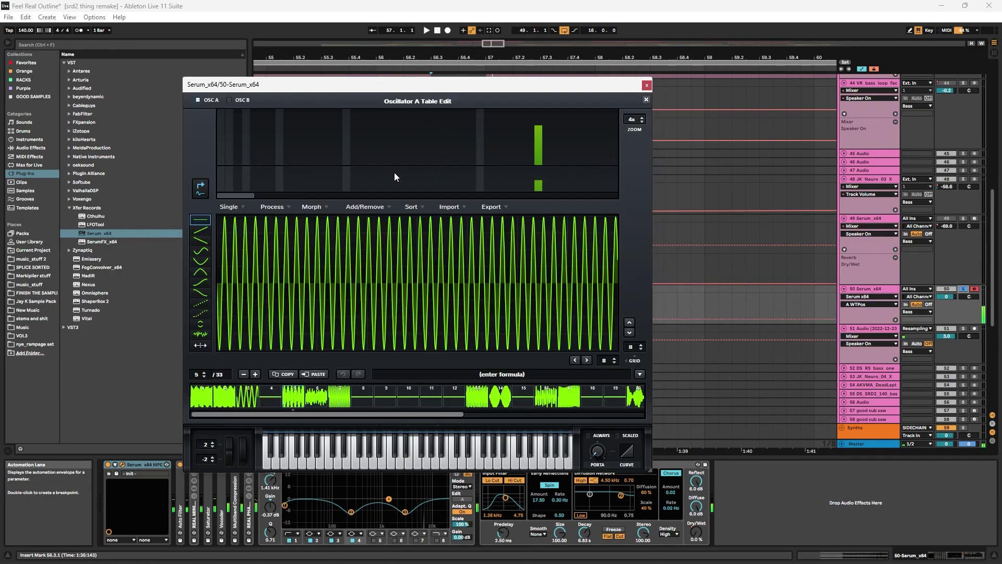
left_click(272, 206)
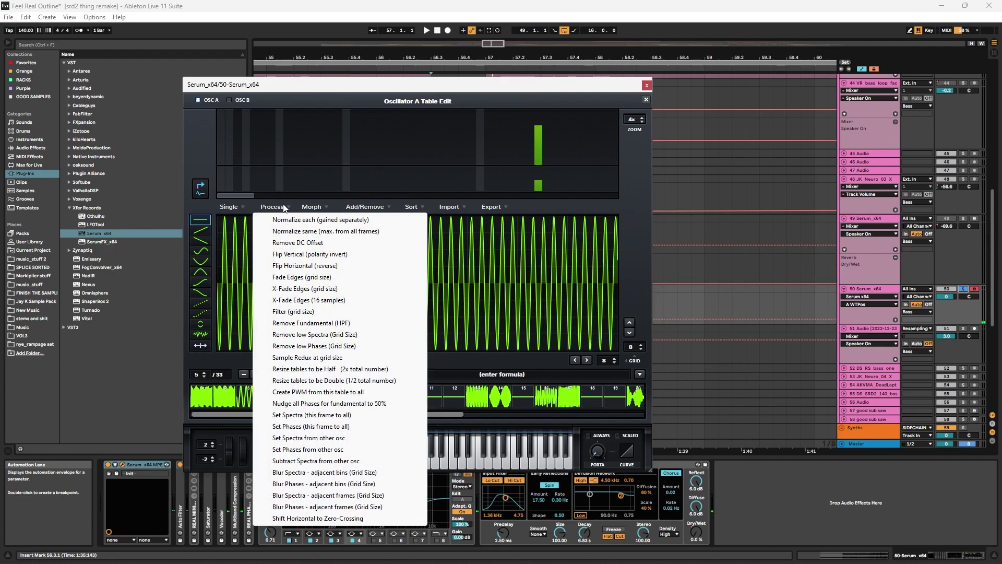
left_click(341, 369)
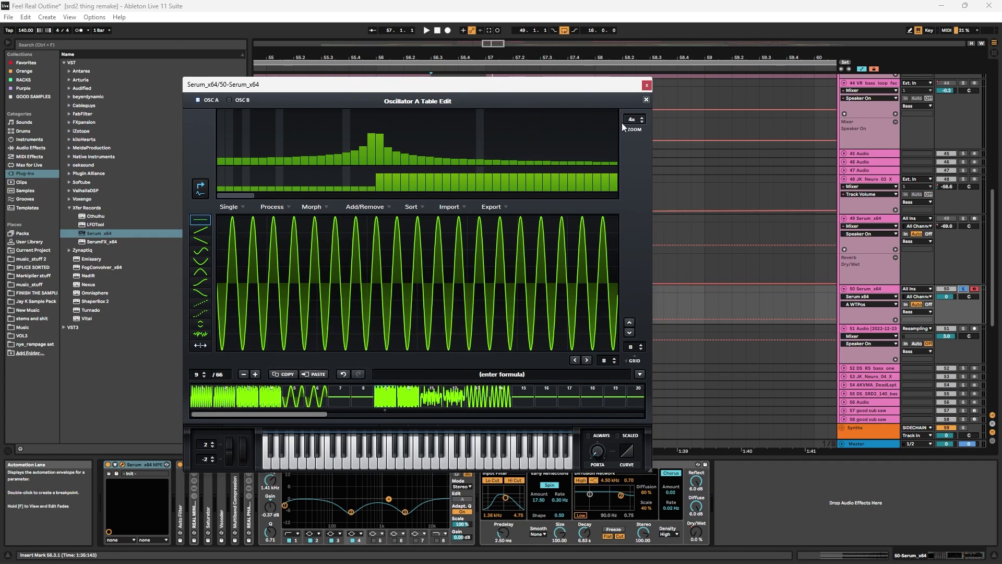
left_click(646, 100)
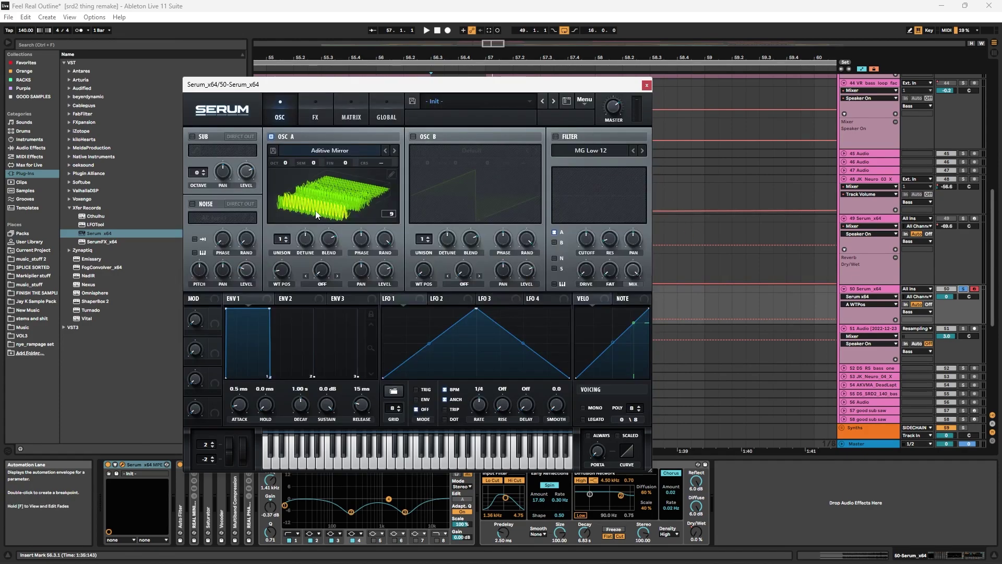
- In oscillator A's wavetable editor, resize the tables to double with half the total number twice, and close the editor
left_click(392, 175)
left_click(272, 207)
left_click(340, 383)
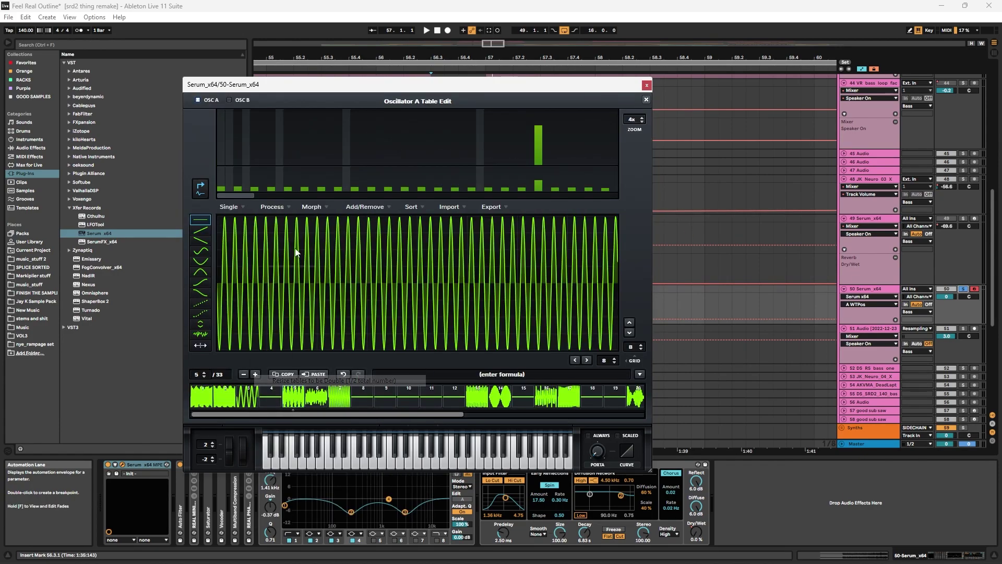
left_click(272, 207)
left_click(331, 384)
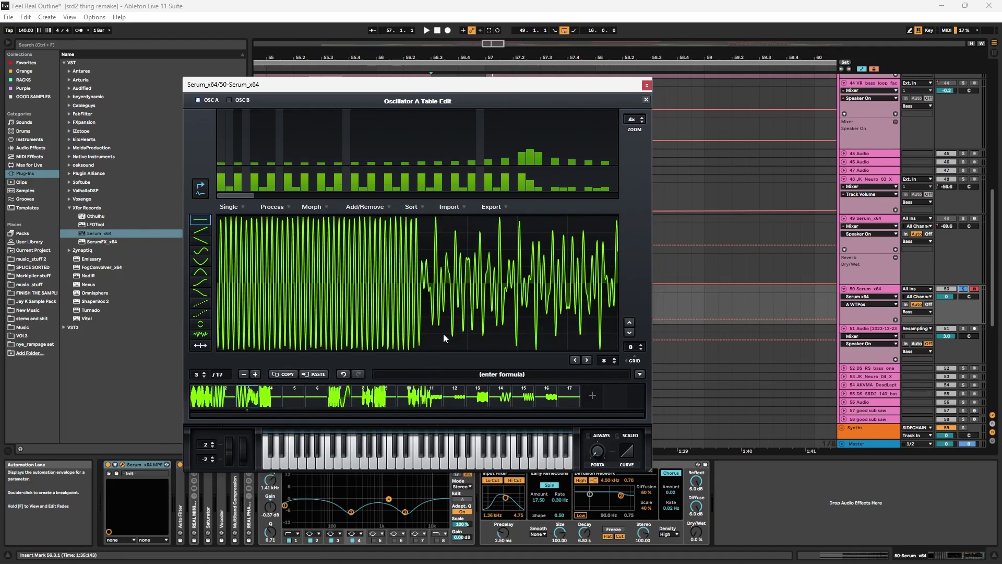
left_click(647, 100)
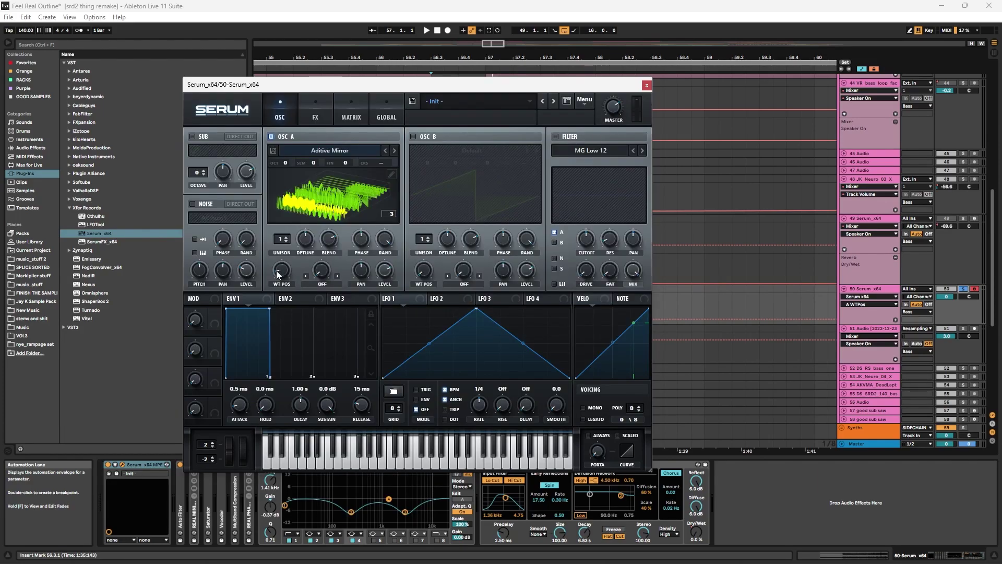
- Set oscillator A's wavetable position to 5 and resize its tables to double with half the total number once more
left_click(333, 195)
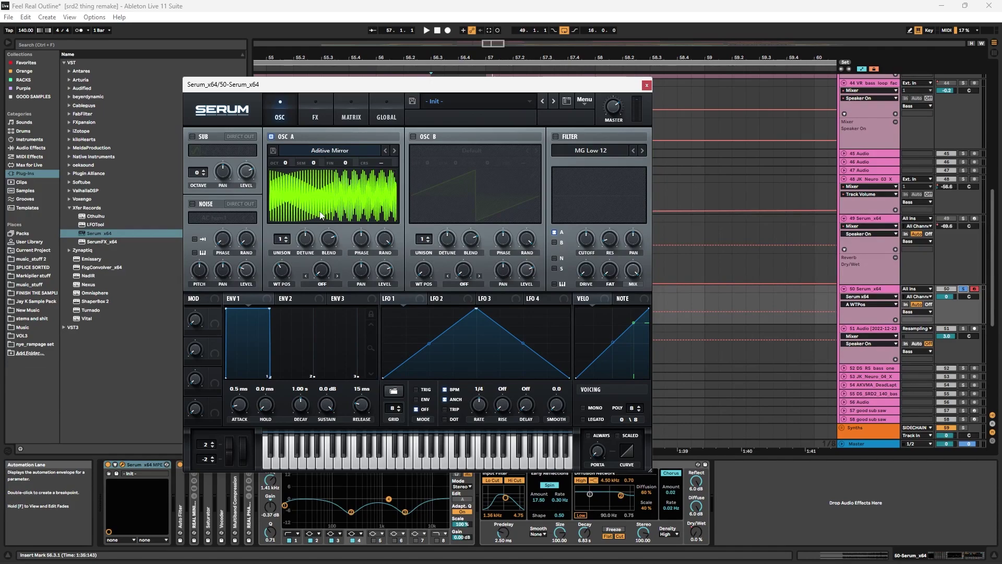
left_click(321, 216)
left_click_drag(282, 287, 276, 306)
left_click(388, 173)
left_click(283, 207)
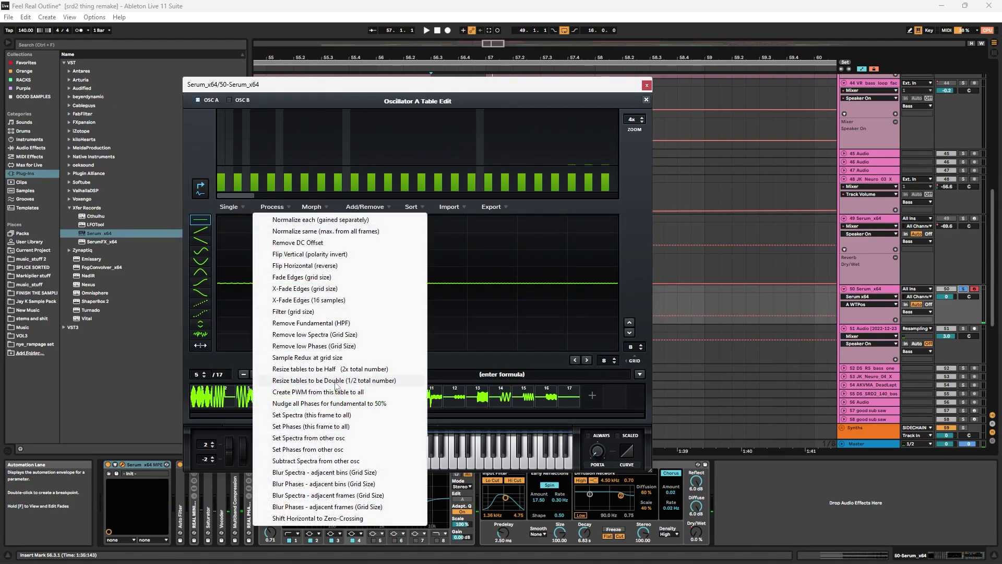
left_click(337, 383)
left_click(646, 99)
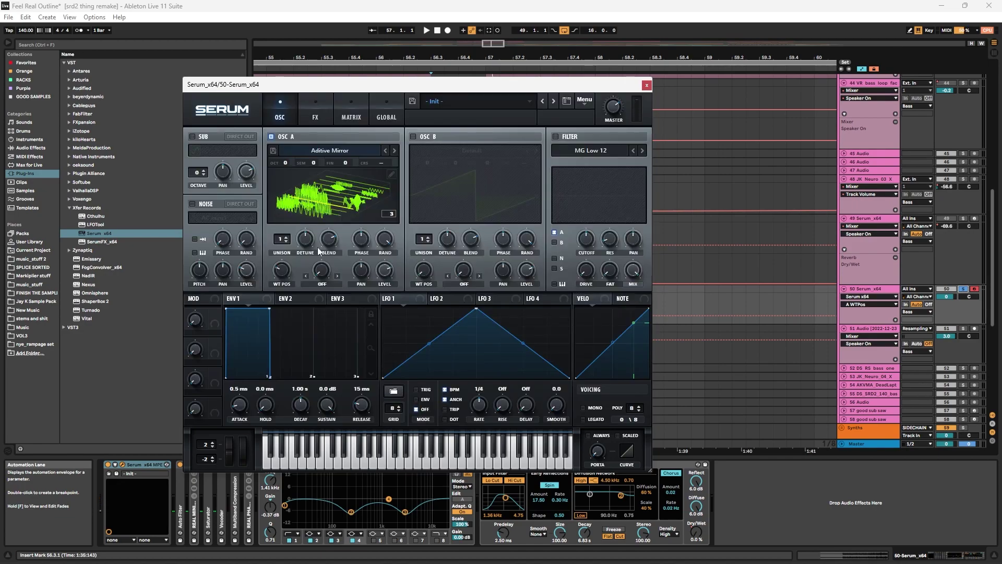
- Audition oscillator A at wavetable position 2 one keyboard octave higher and tune it to +4 semitones
left_click_drag(273, 258, 283, 301)
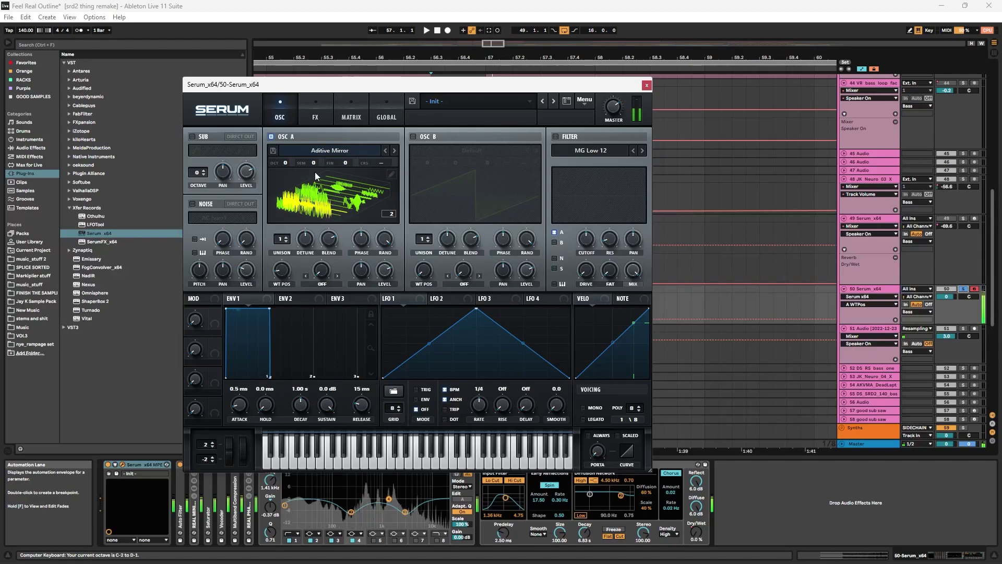
key("x")
left_click_drag(317, 161, 319, 156)
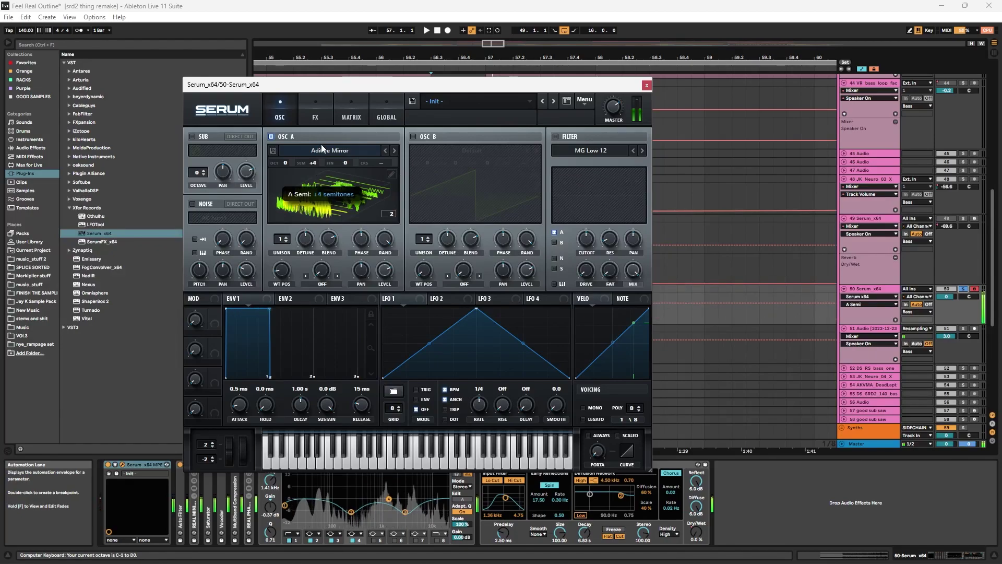
- Copy track 49's MIDI clip onto track 50 at 56.3.1 and play it through the new Serum
left_click_drag(331, 84, 731, 321)
left_click(455, 219)
key("ctrl+c")
left_click(430, 291)
key("ctrl+v")
key("space")
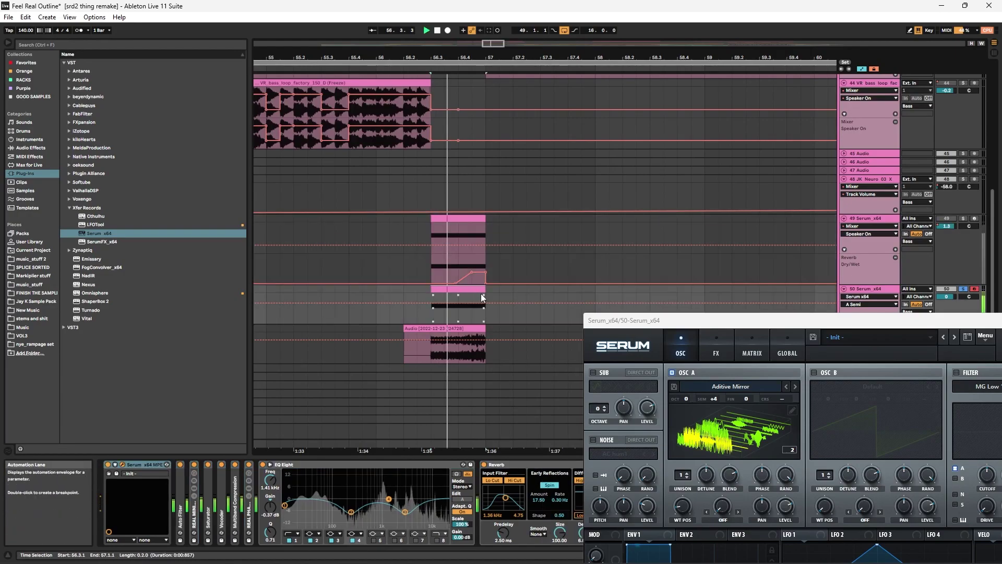
- Show the Pitch Bend automation of track 49's Serum in its own lane and select it from 56.2.3 to 57.1.1
left_click(121, 465)
left_click(758, 262)
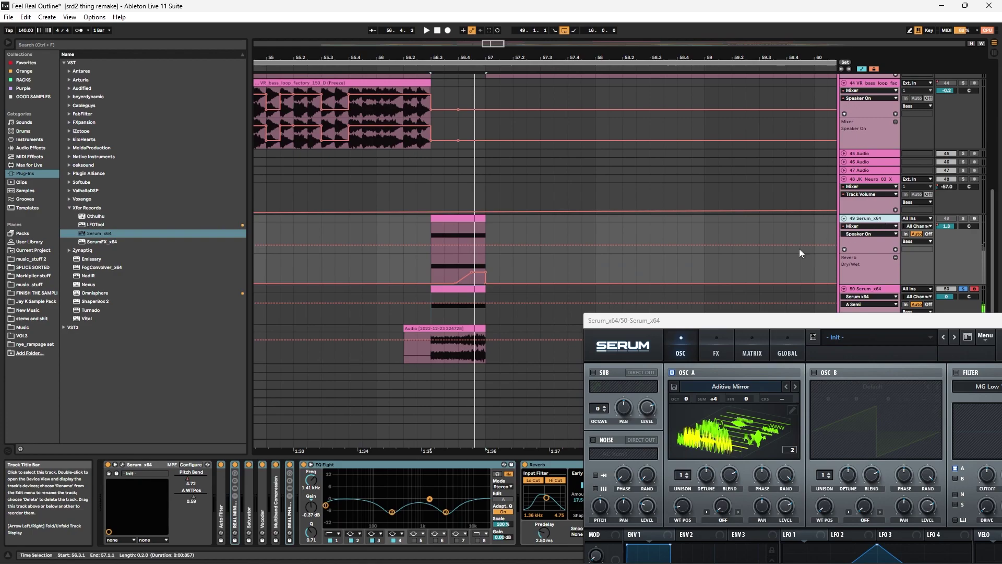
right_click(194, 478)
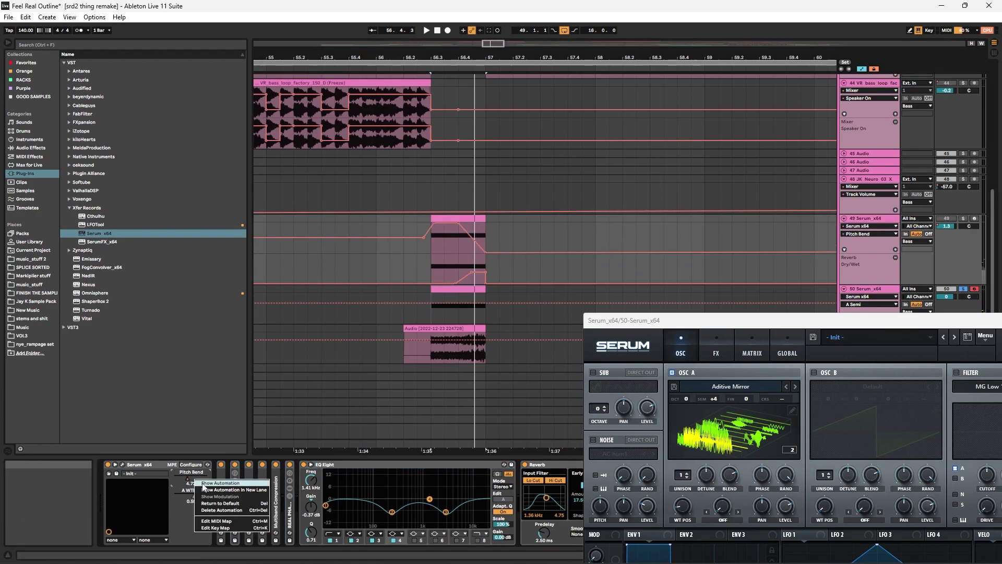
left_click(896, 249)
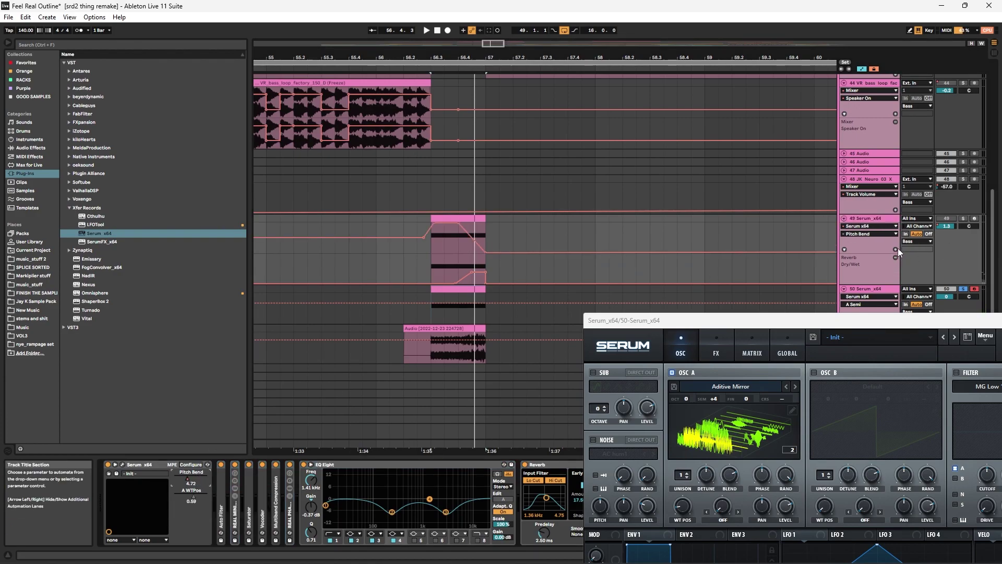
left_click(896, 249)
left_click_drag(487, 261, 425, 262)
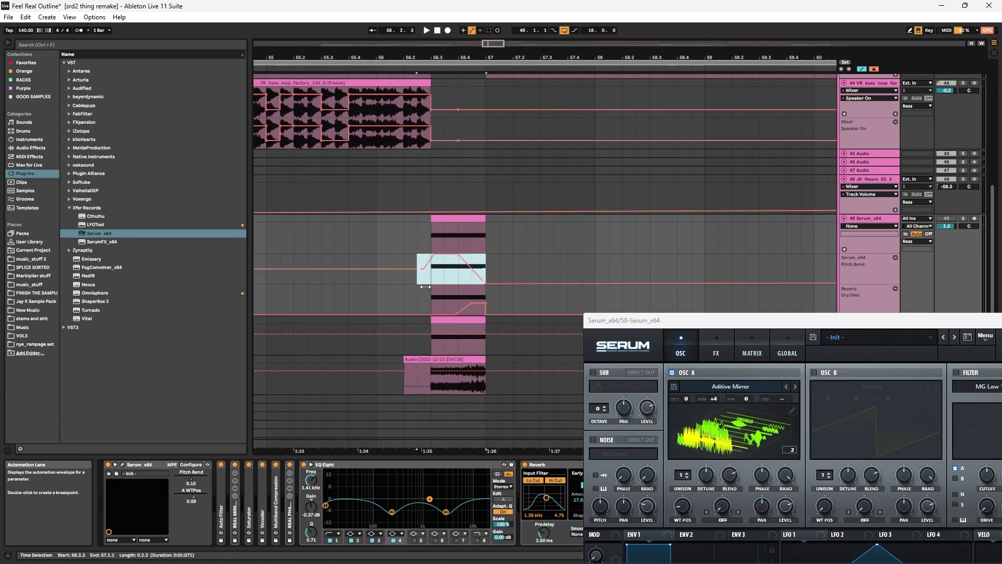
- Check the pitch bend range in track 49's Serum and set the upward bend of track 50's Serum to 7 semitones
left_click(418, 348)
left_click(452, 220)
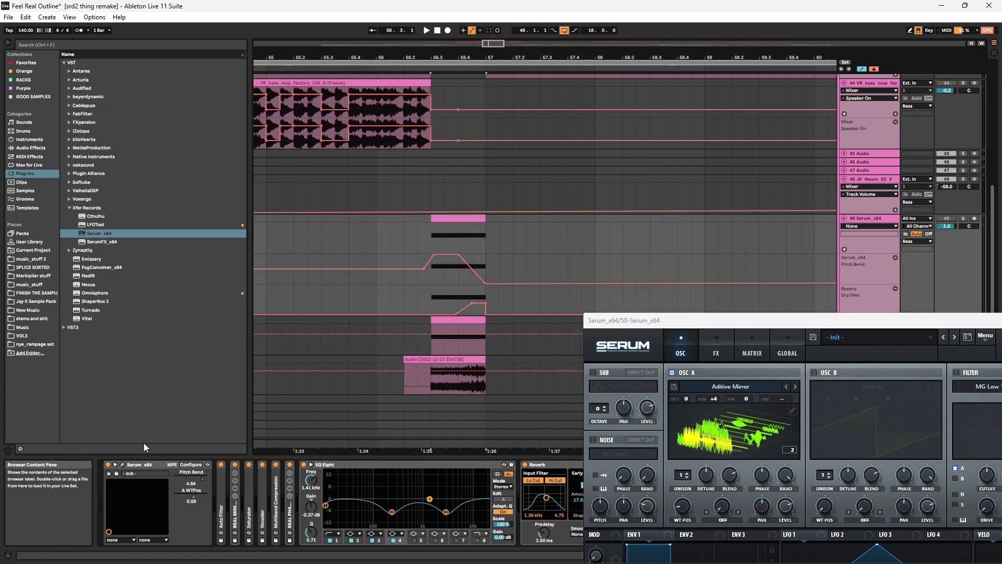
left_click(122, 464)
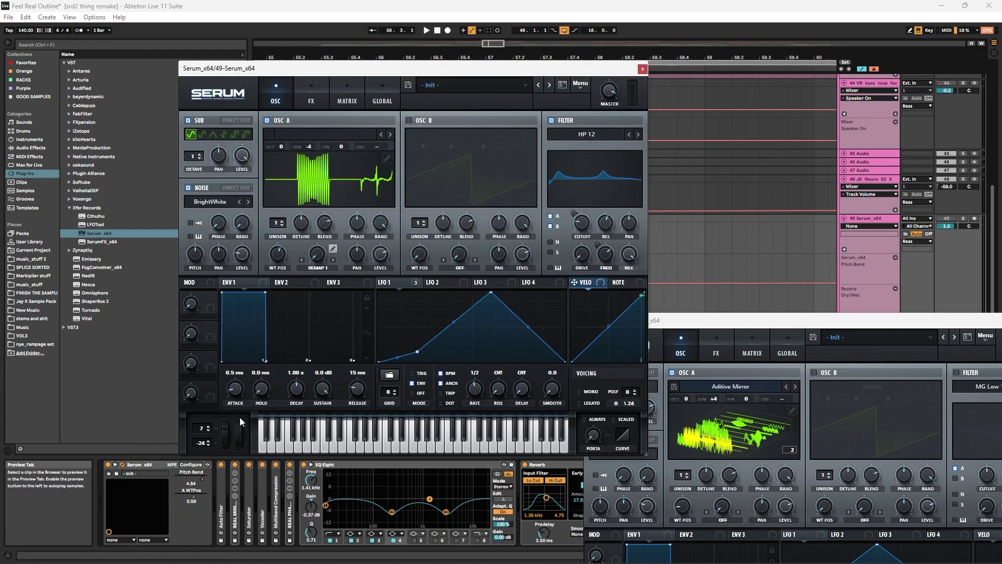
left_click(122, 465)
left_click_drag(685, 320, 595, 136)
mouse_move(522, 495)
left_mouse_down()
mouse_move(522, 479)
mouse_move(523, 488)
left_mouse_up()
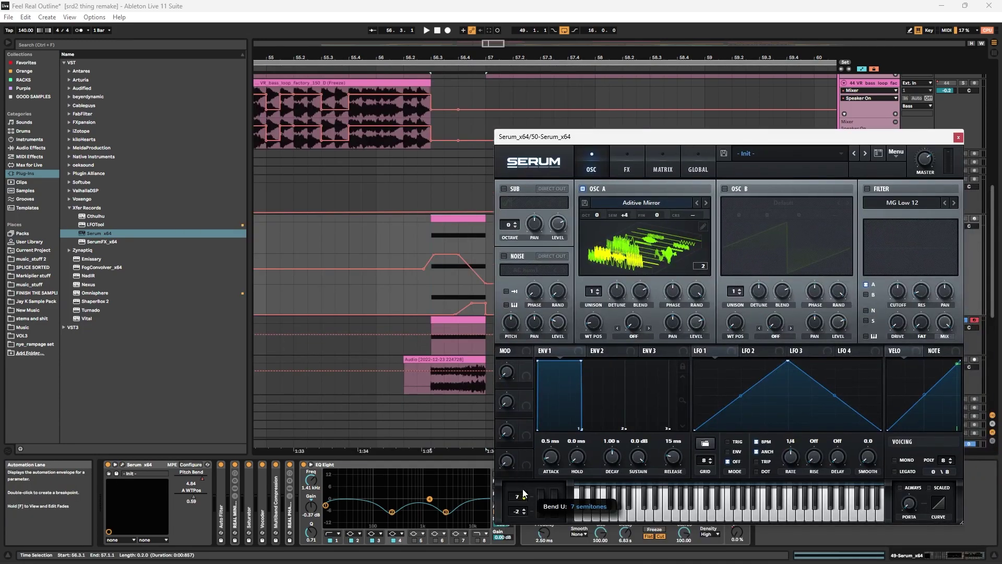
- Add Pitch Bend to the configured parameters of track 50's Serum and show it in a separate automation lane
left_click(442, 320)
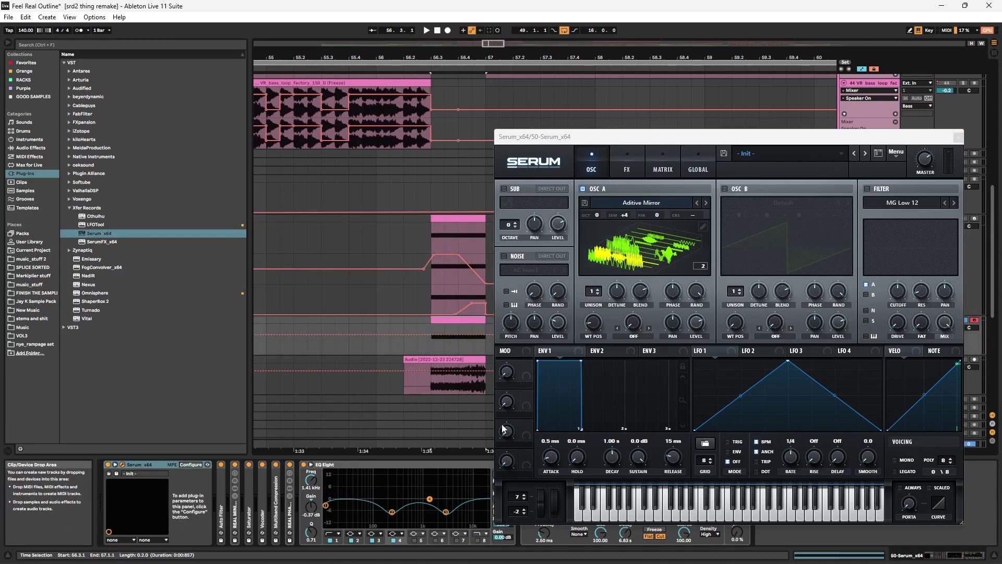
left_click(192, 464)
left_click(540, 508)
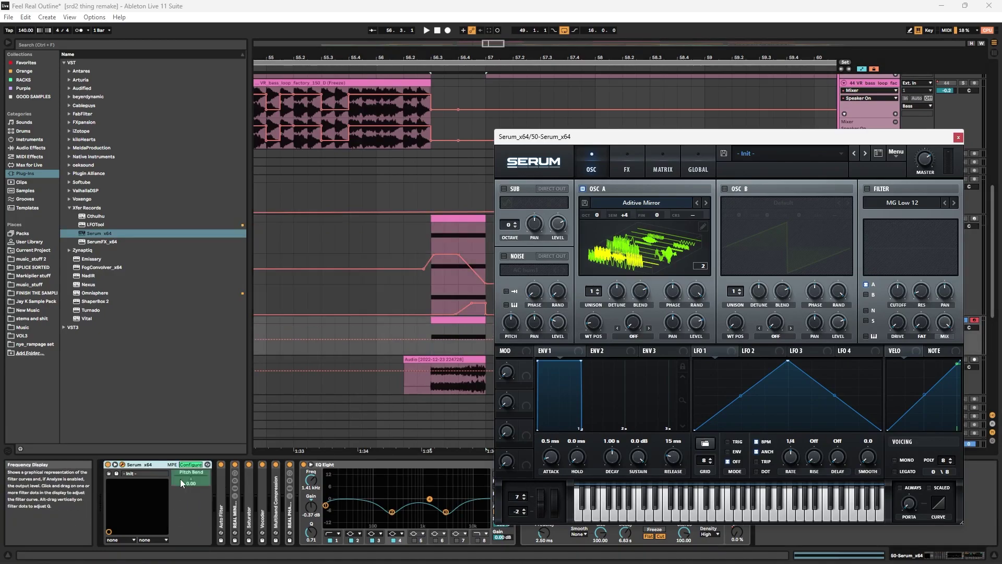
left_click(194, 465)
left_click_drag(646, 136, 673, 379)
left_click(896, 350)
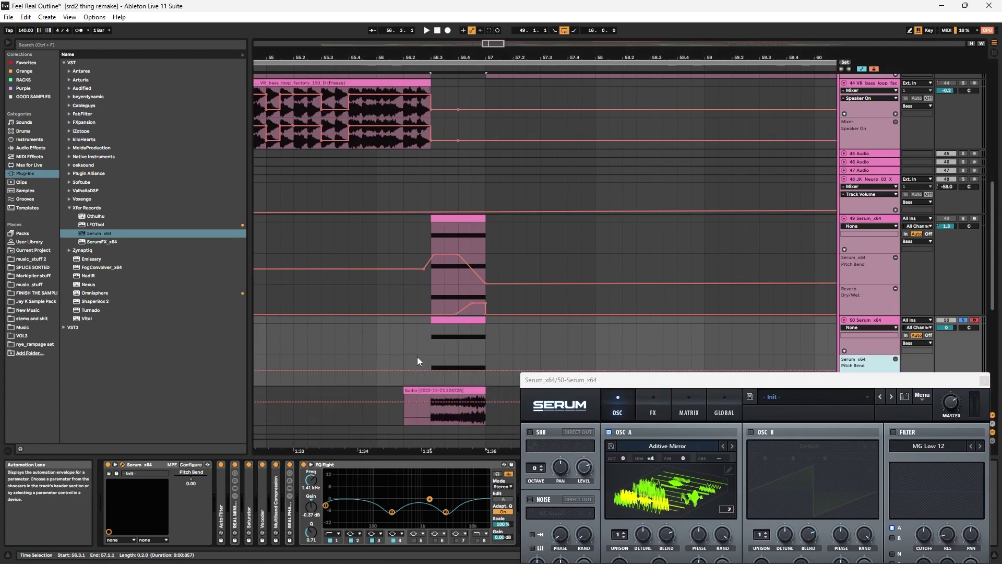
- Paste track 49's pitch bend automation into track 50's Pitch Bend lane at 56.2.3 and play it back repeatedly
left_click(418, 357)
key("ctrl+v")
left_click(415, 359)
key("space")
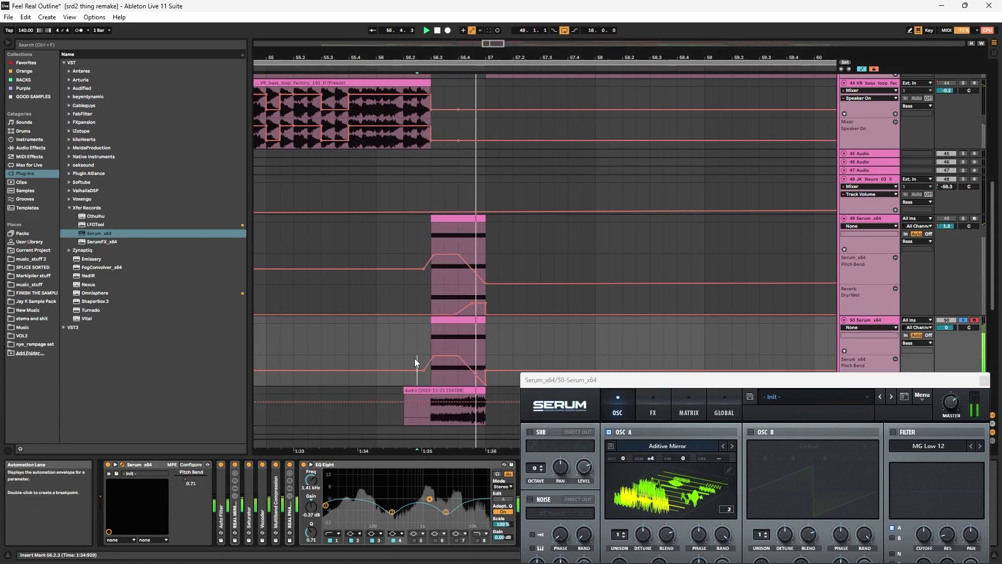
key("space")
key("space")
left_click_drag(680, 381, 710, 192)
key("space")
key("space")
- Set oscillator A's wavetable position to 6, resize the tables to half with twice the total number, and close the editor
left_click_drag(652, 379, 666, 328)
left_click(760, 282)
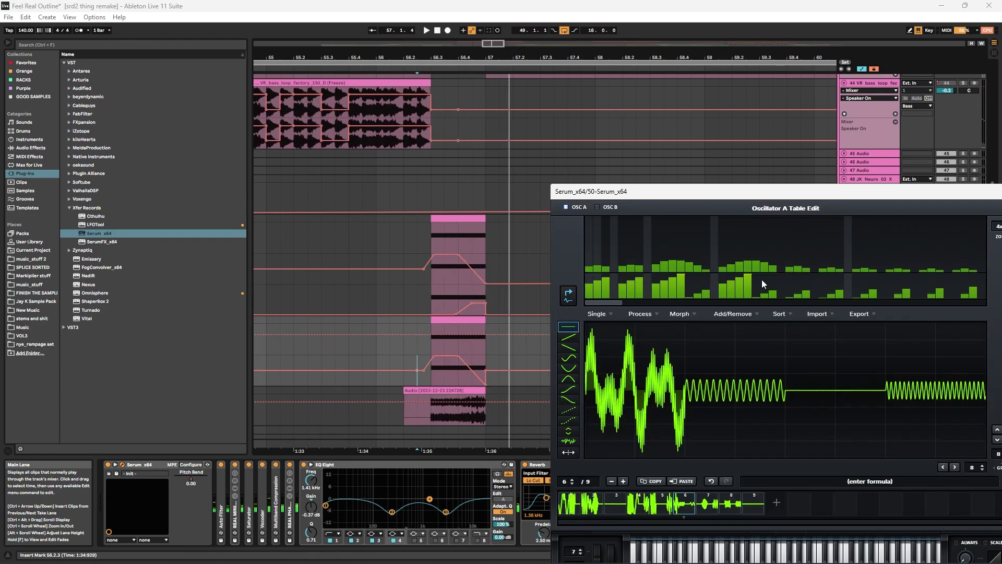
left_click(679, 314)
left_click(640, 313)
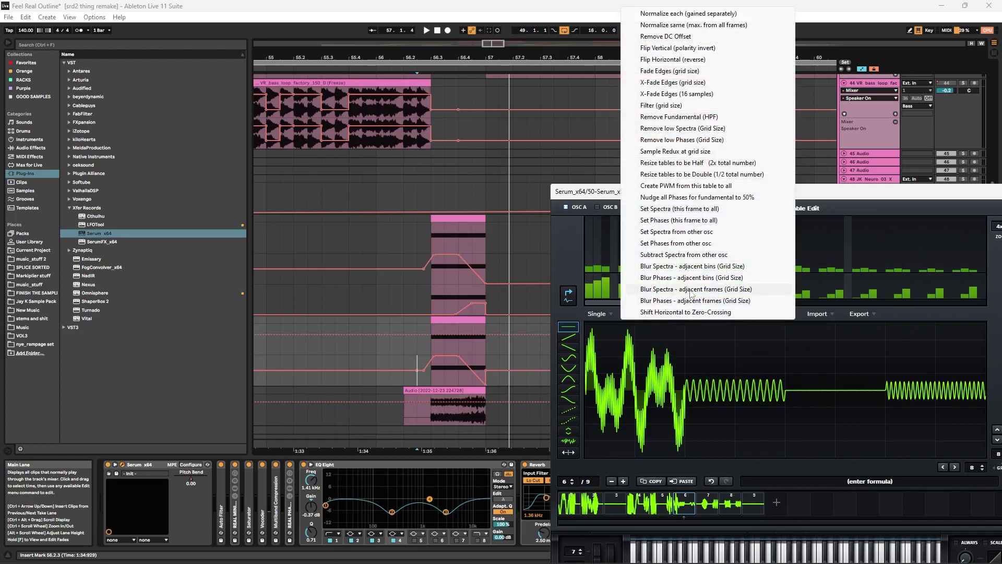
left_click(723, 174)
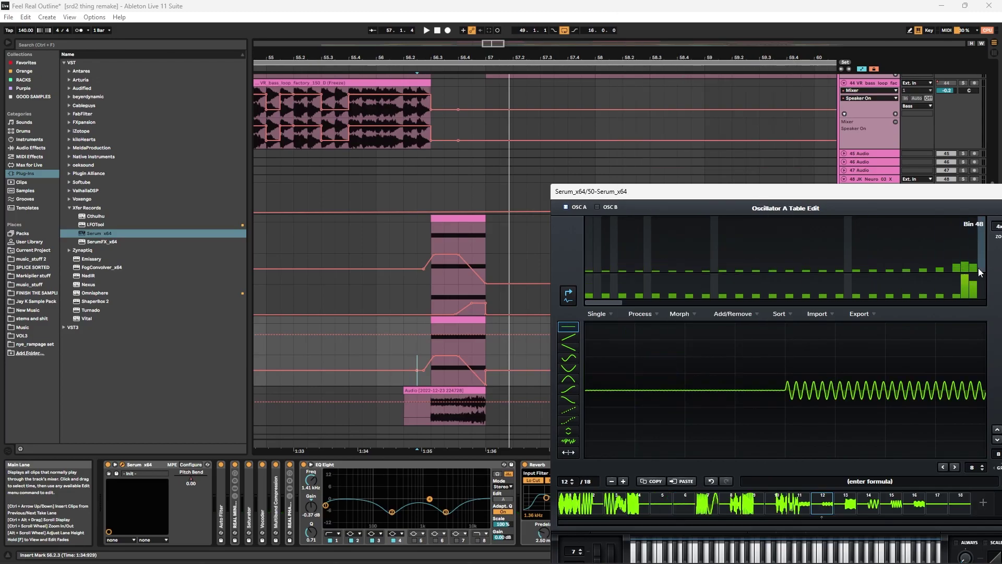
left_click_drag(961, 194, 777, 178)
left_click(831, 190)
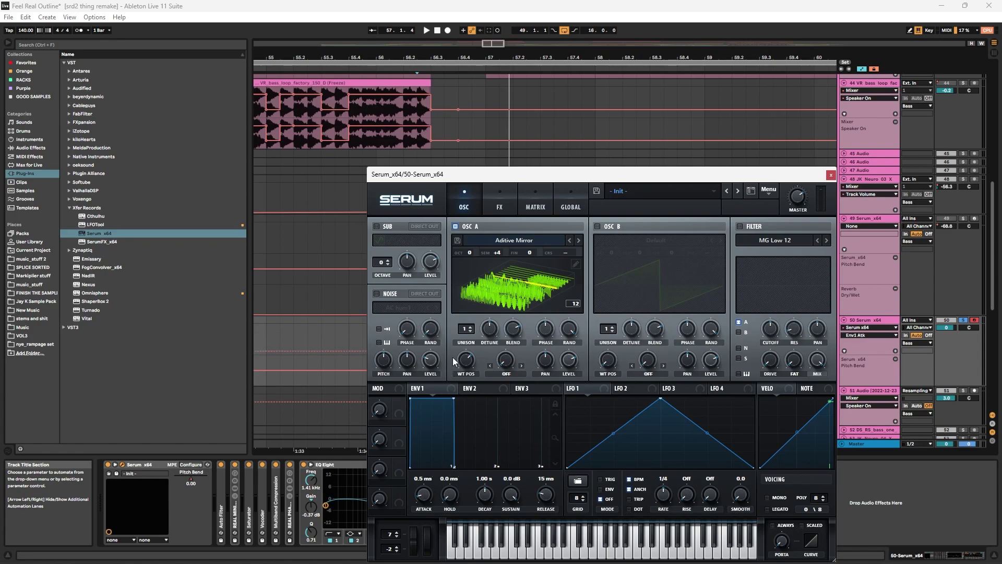
- Play the track 50 clip repeatedly while sweeping oscillator A's wavetable position through values such as 8 and 4
key("space")
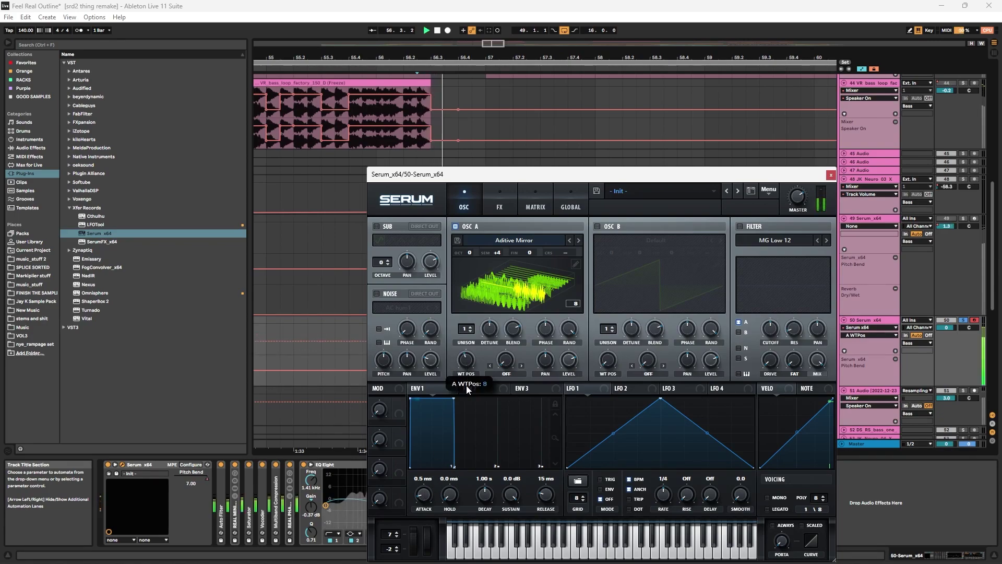
left_click_drag(467, 387, 465, 422)
key("space")
key("space")
key("space")
key("space")
key("space")
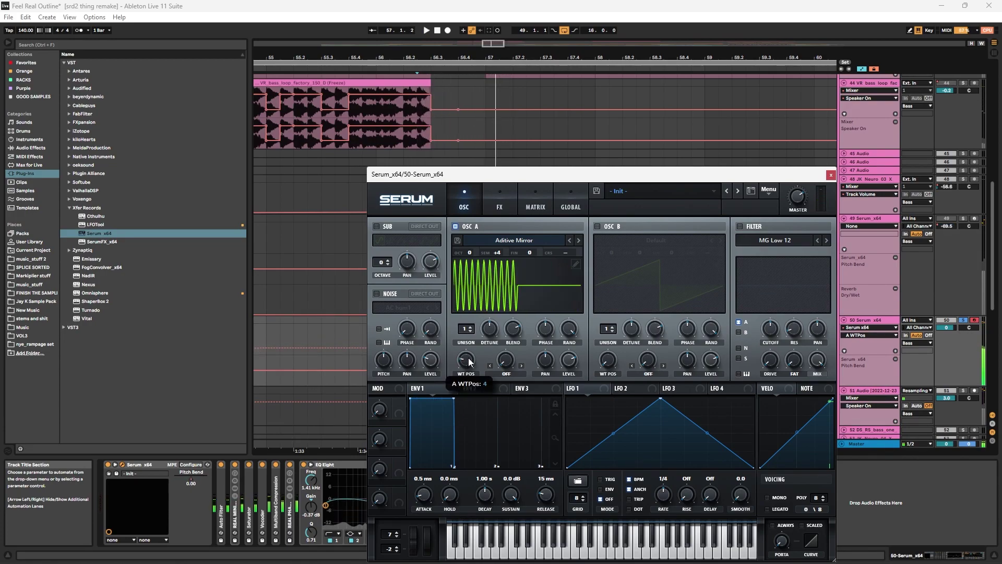
key("space")
left_click_drag(469, 359, 468, 368)
key("space")
key("space")
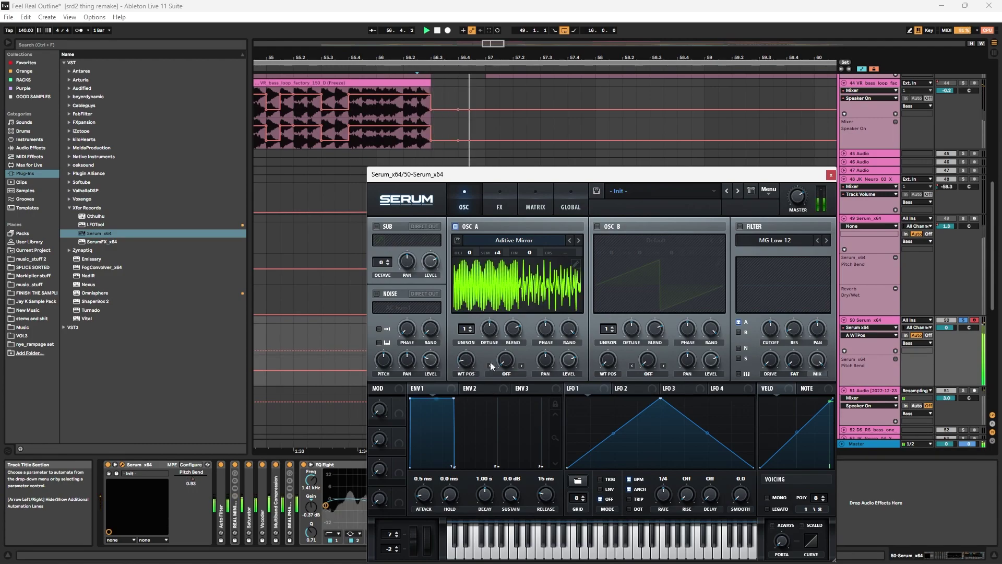
- Close the new Serum's window, solo track 49, and delete MIDI track 50
left_click(830, 174)
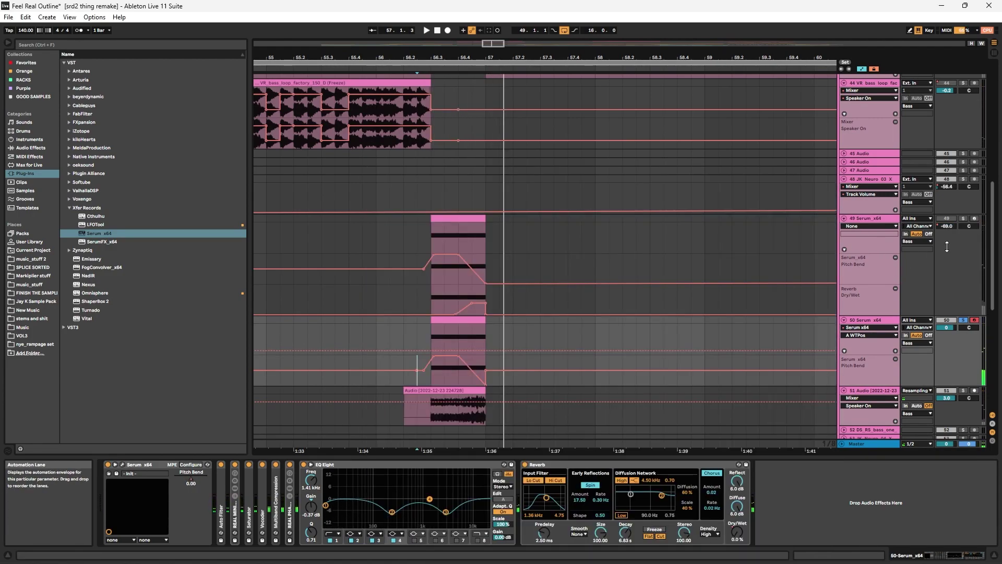
right_click(862, 321)
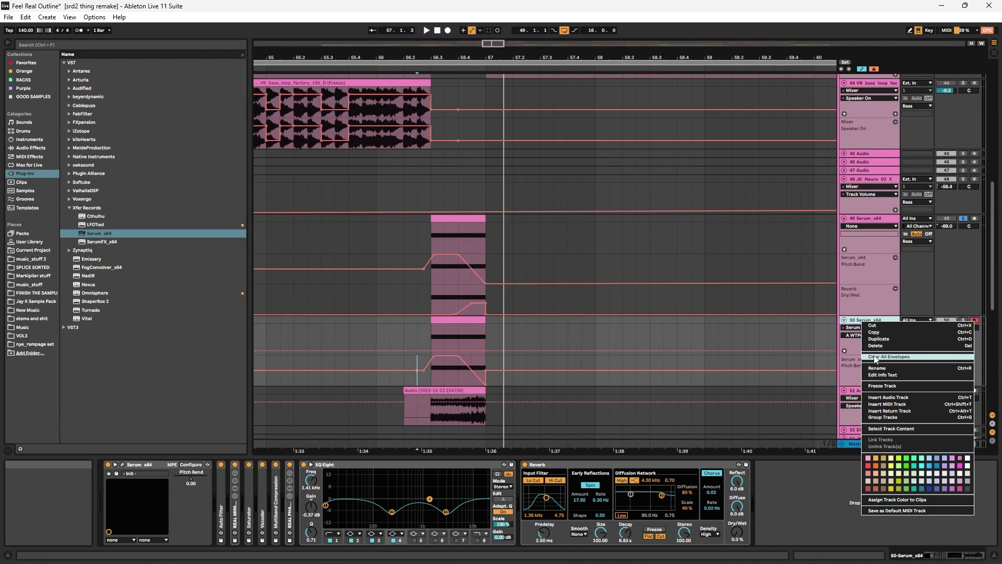
left_click(872, 347)
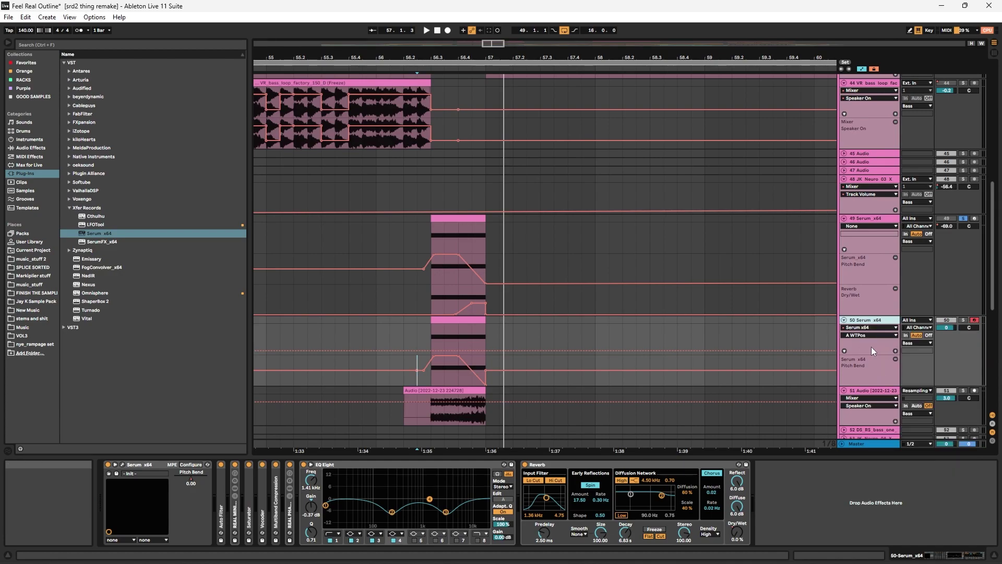
key("Delete")
- Play the original bass on track 49, open its Serum, and switch oscillator A to the 3D wavetable view
left_click(418, 221)
key("space")
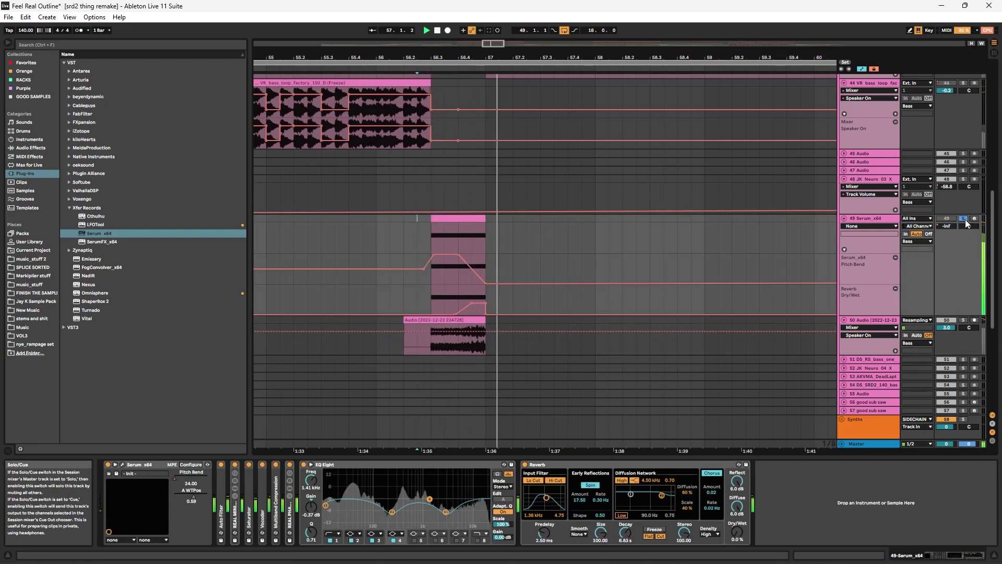
left_click(477, 307)
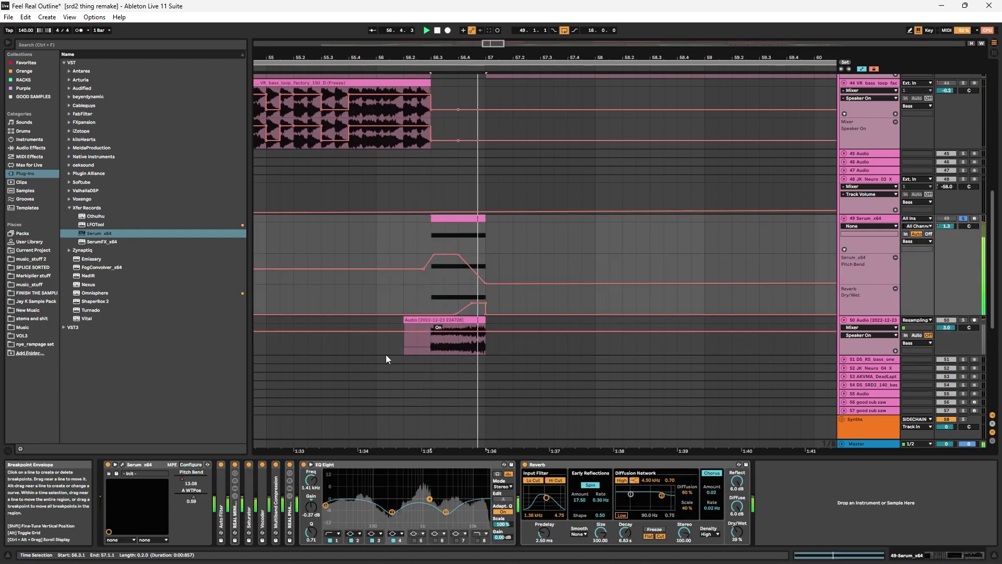
left_click(122, 465)
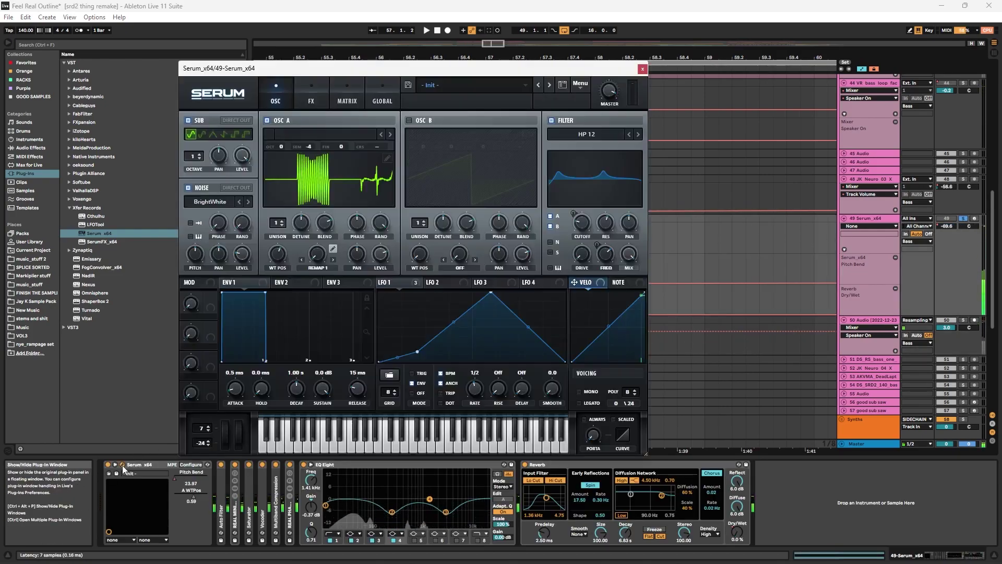
left_click(308, 197)
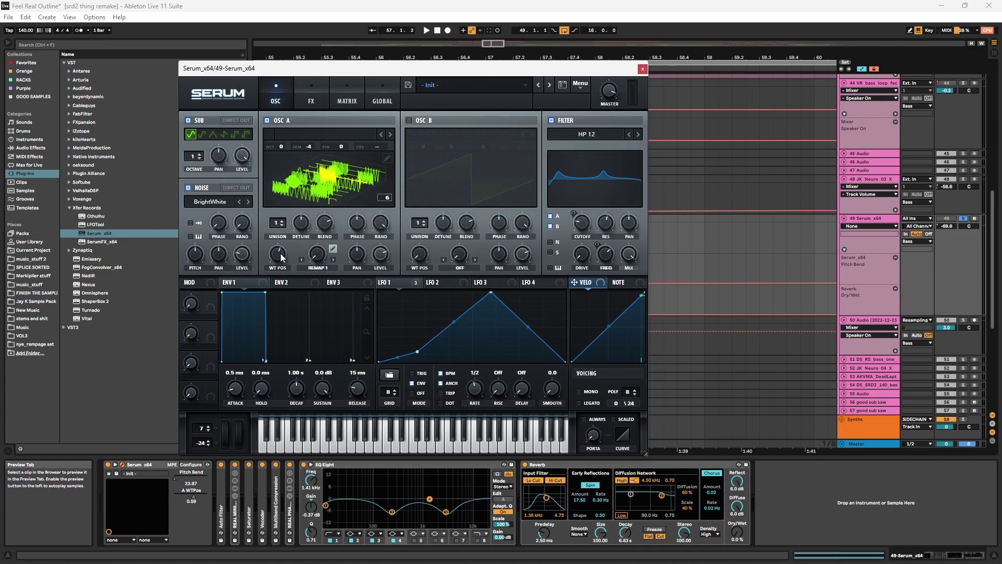
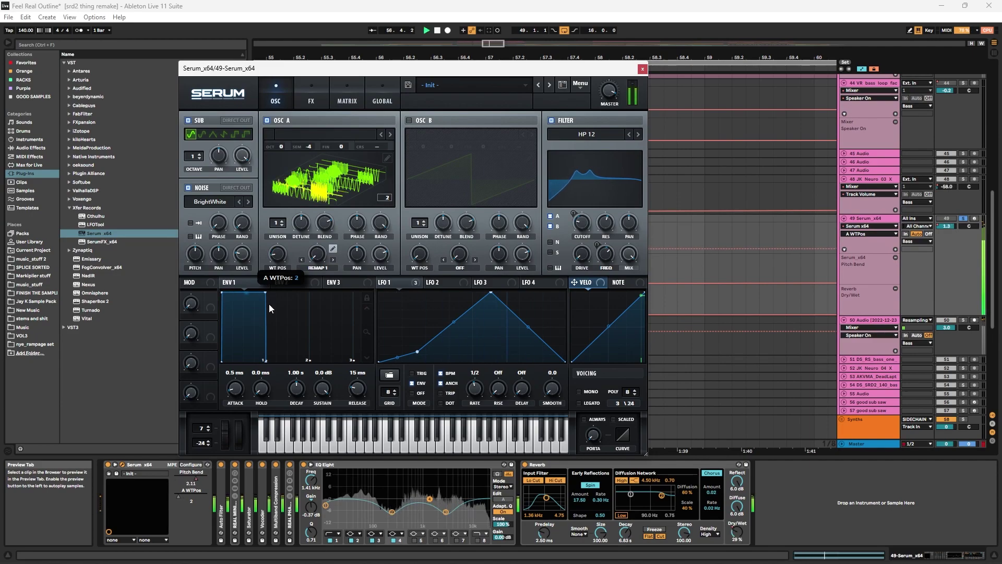
- Switch oscillator A to its 2D waveform view, replay track 49's bass while raising the wavetable position, and close Serum
key("space")
left_click(340, 172)
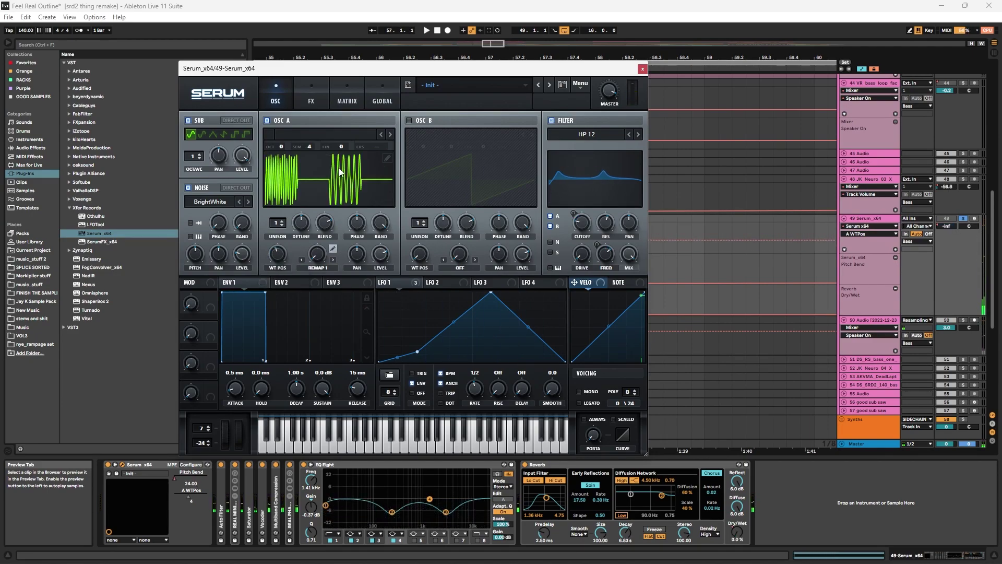
key("space")
key("space")
left_click_drag(281, 254, 288, 235)
left_click(643, 69)
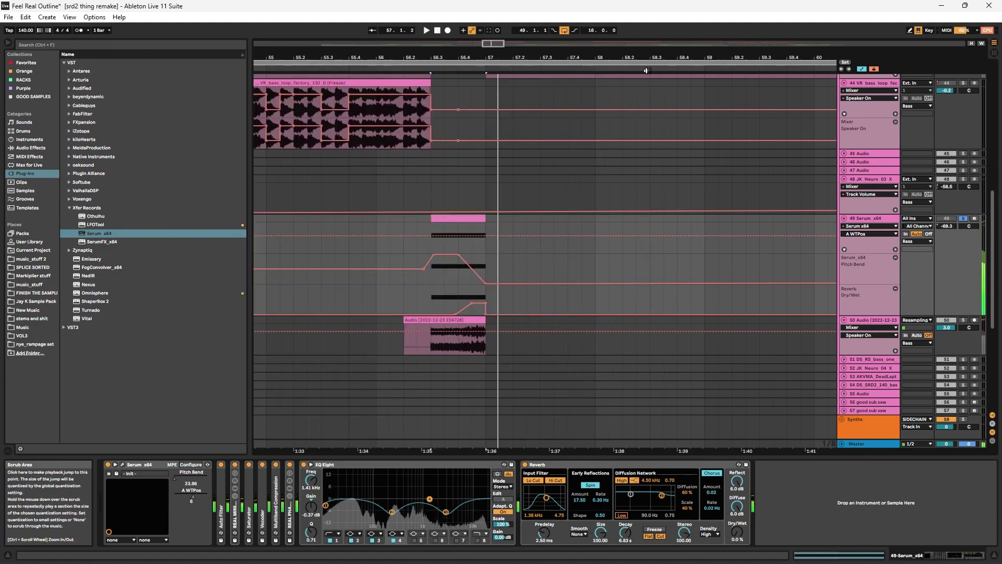
- Audition the bass with the EQ on Serum's FX page off and on, and close the plug-in from the oscillator page
left_click_drag(498, 55, 418, 53)
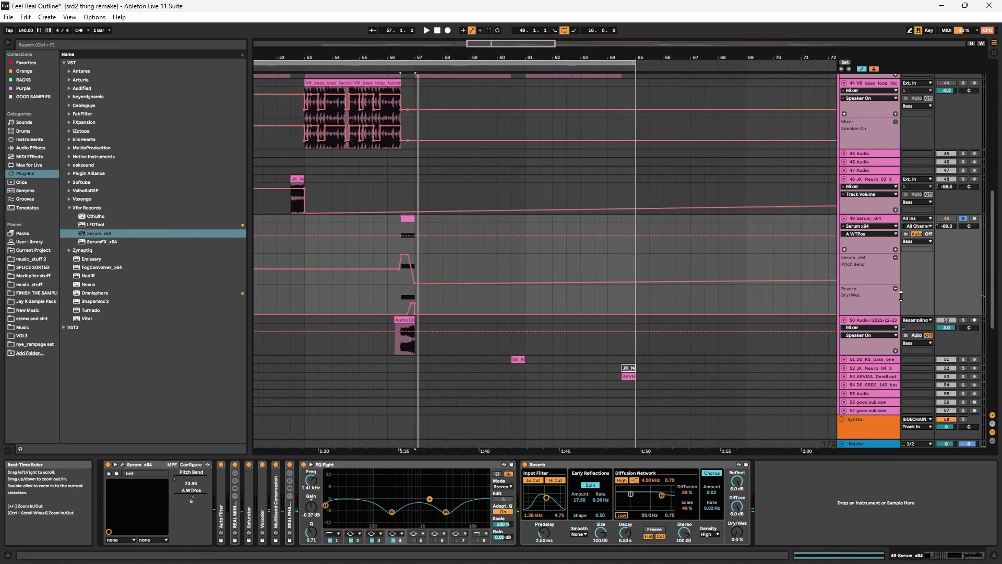
left_click(122, 464)
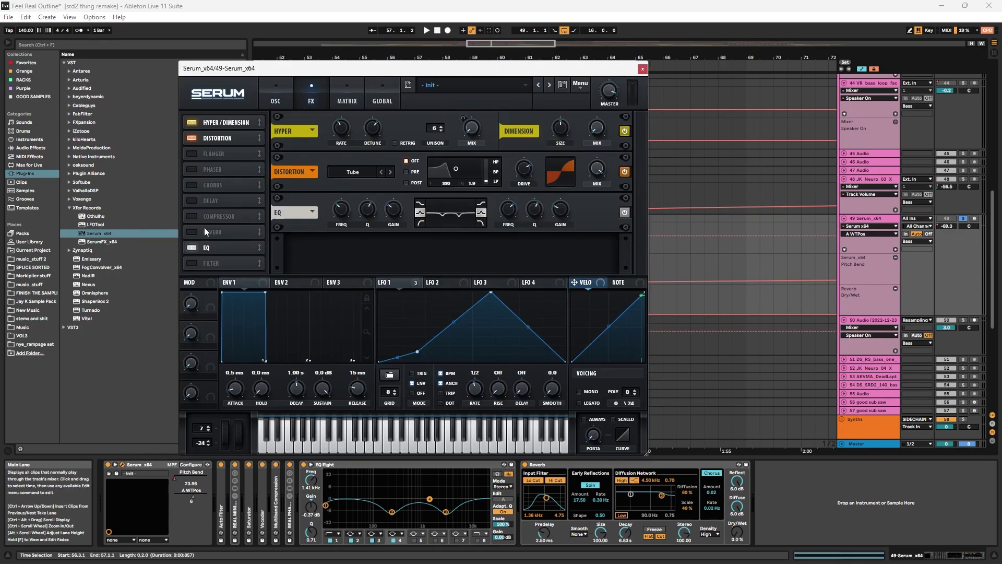
left_click(191, 247)
key("space")
left_click(191, 247)
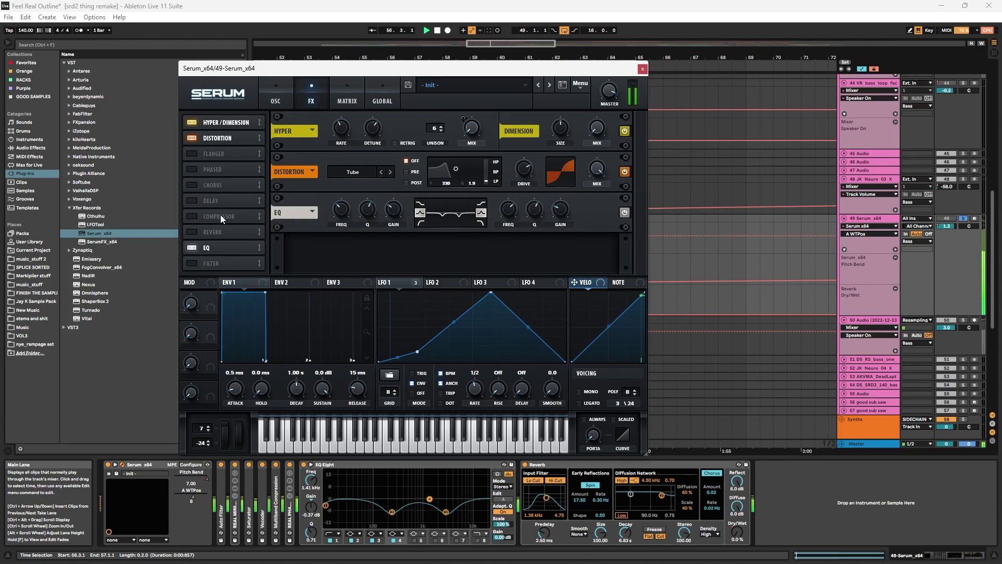
left_click(275, 100)
key("space")
left_click(643, 69)
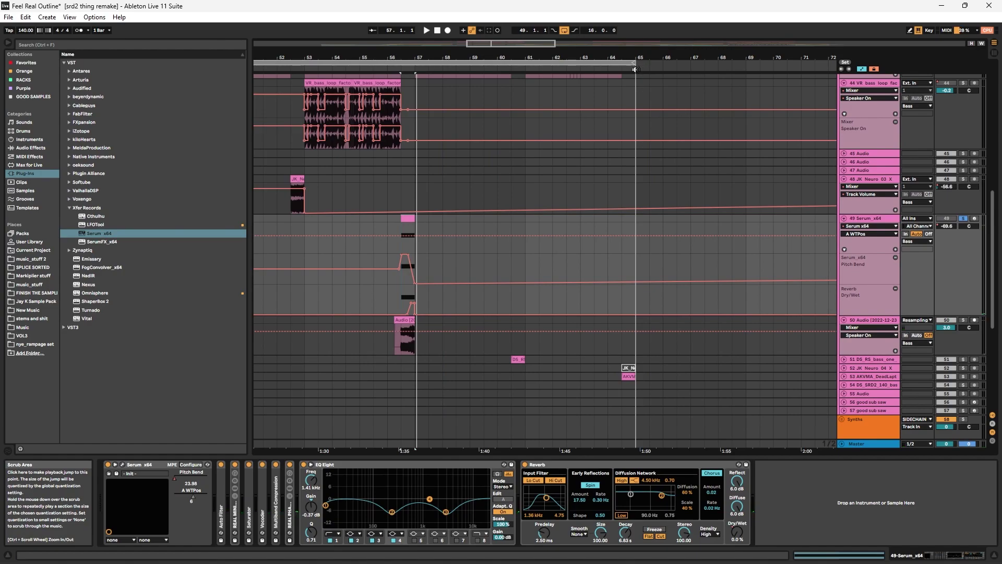
- Fold the expanded bass tracks 43, 44, 48, 49 and 50 in the arrangement
scroll(798, 272, "up", 2)
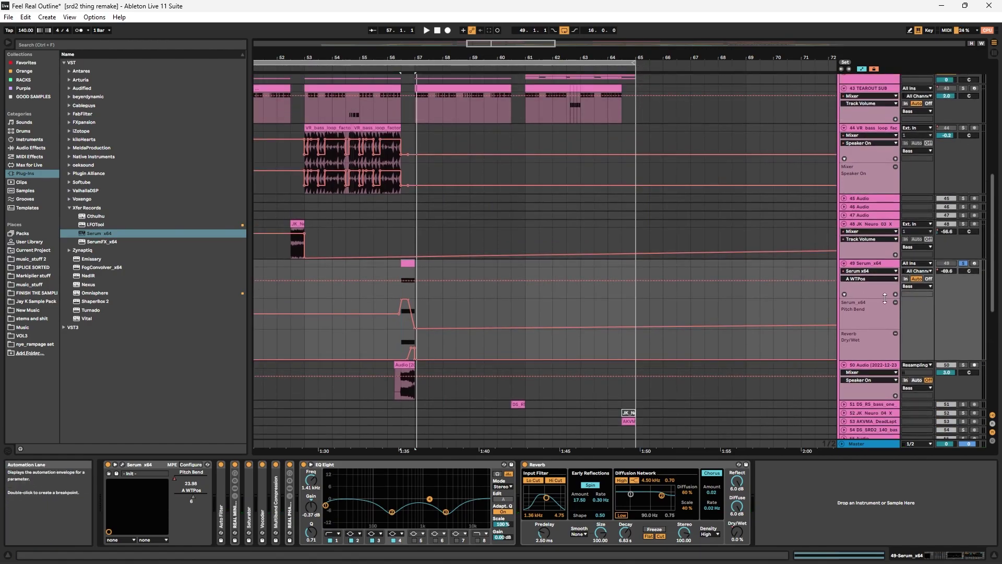
left_click(844, 294)
left_click(845, 302)
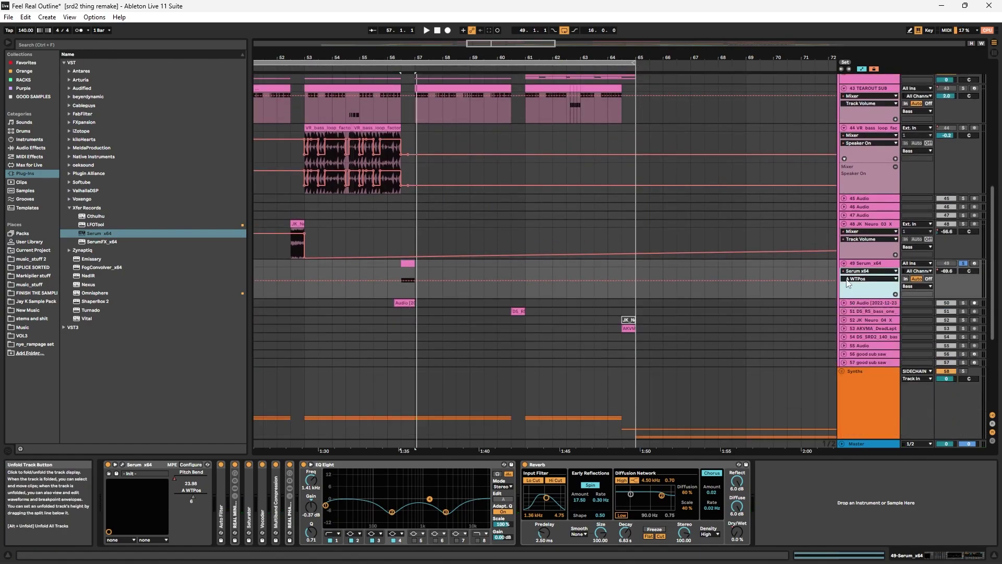
left_click(844, 263)
left_click(844, 224)
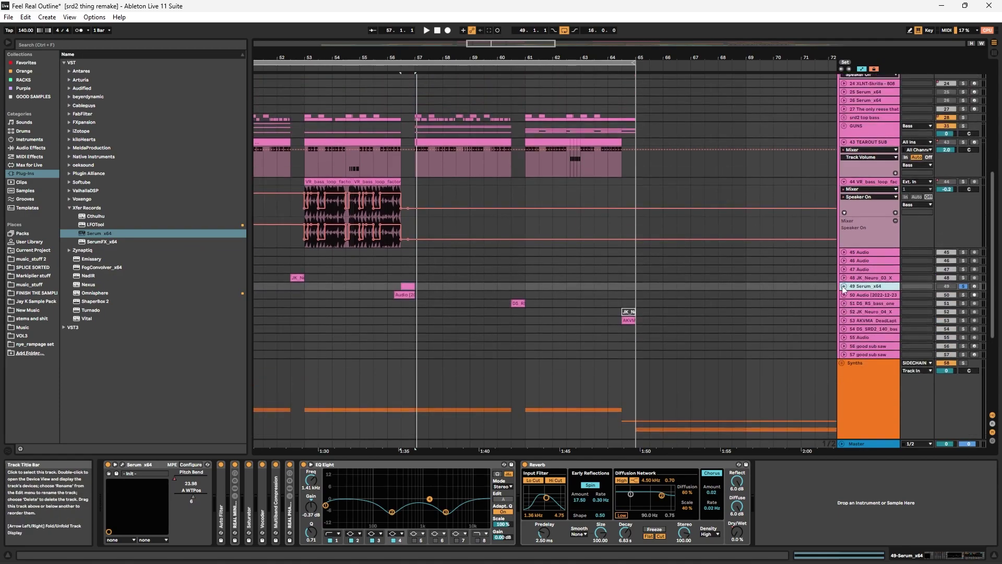
left_click(844, 287)
left_click(844, 286)
scroll(844, 285, "up", 2)
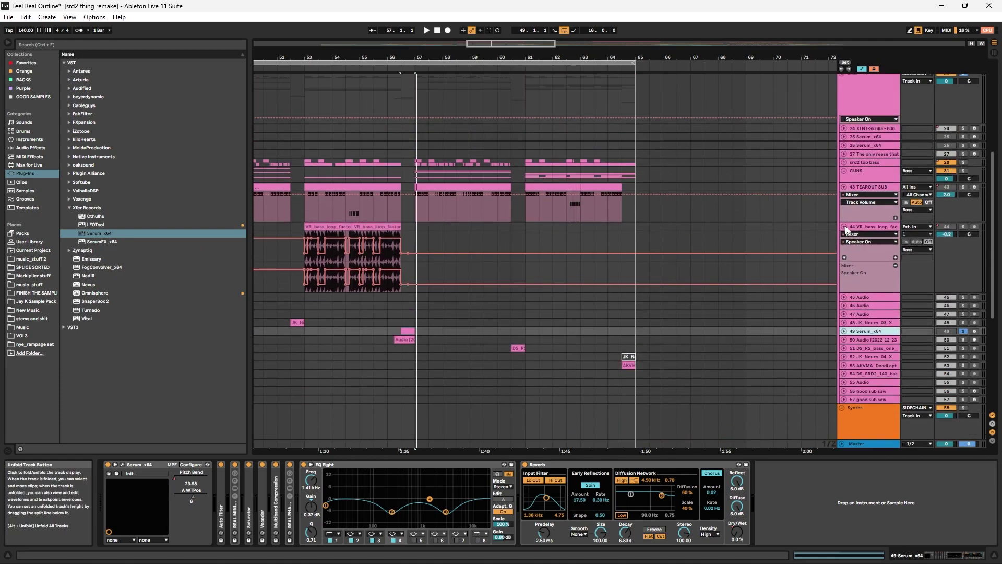
left_click(845, 225)
scroll(844, 222, "up", 2)
left_click(844, 220)
scroll(848, 241, "up", 3)
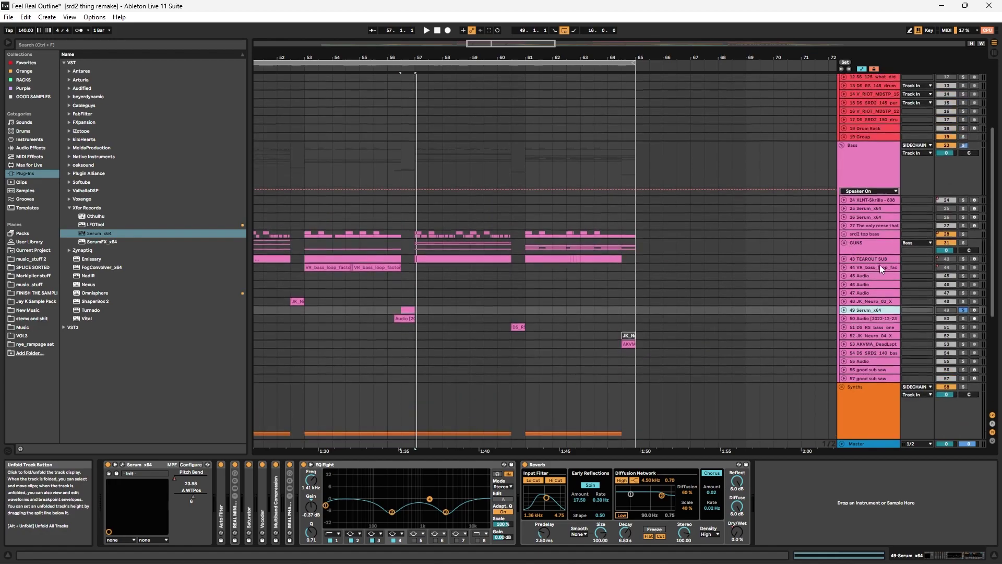
- Solo the Bass group and play the arrangement from bar 57
left_click(964, 181)
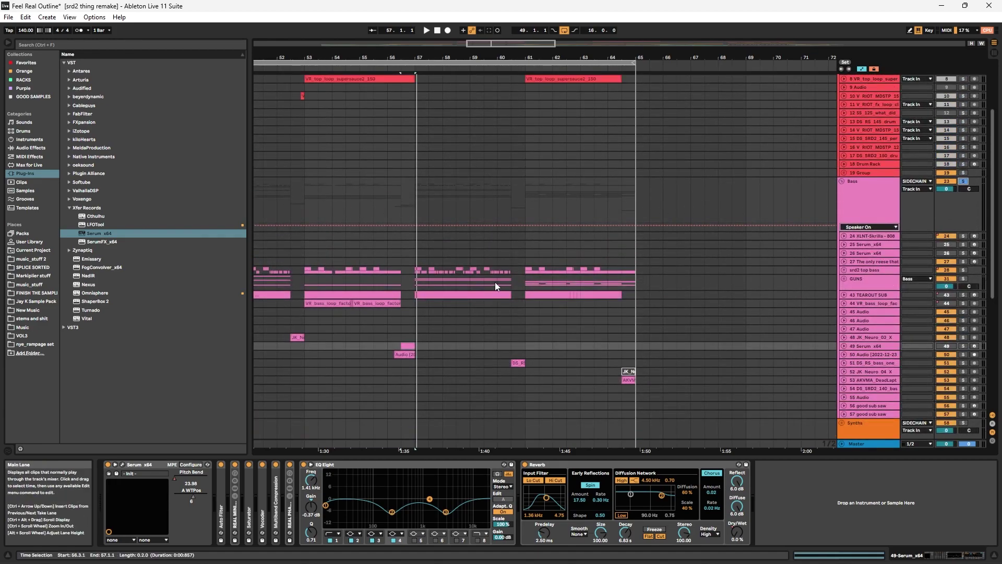
left_click(415, 290)
key("space")
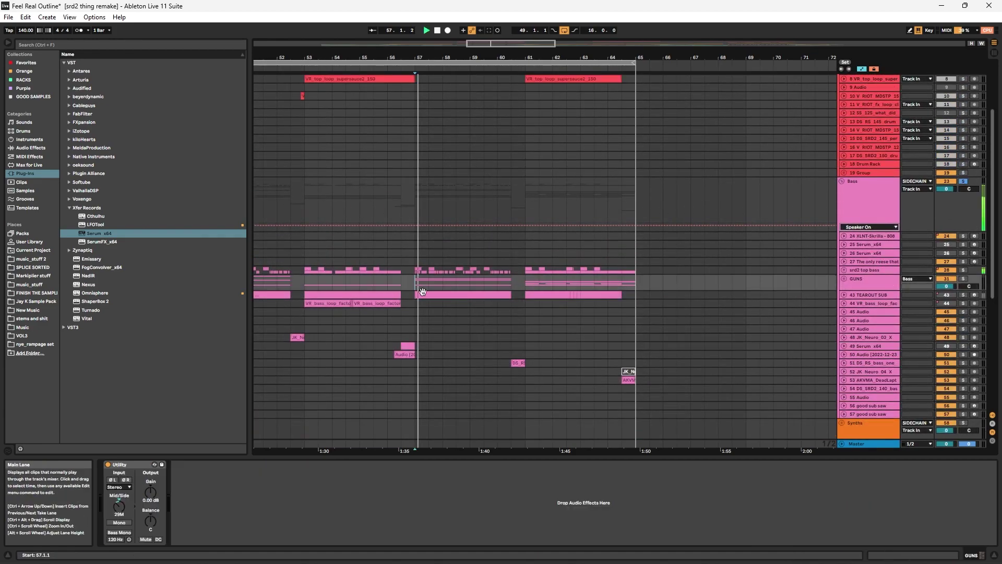
- Unfold track 51, solo it, and play its bass one-shot clip before bar 61
left_click(844, 363)
left_click(518, 364)
left_click(964, 363)
key("space")
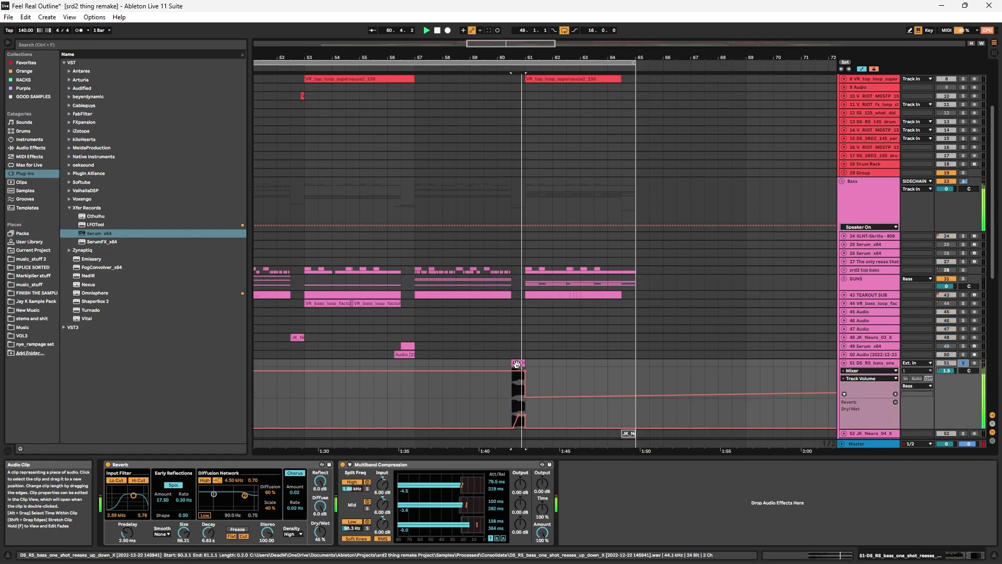
key("space")
scroll(836, 319, "up", 1)
scroll(829, 336, "down", 3)
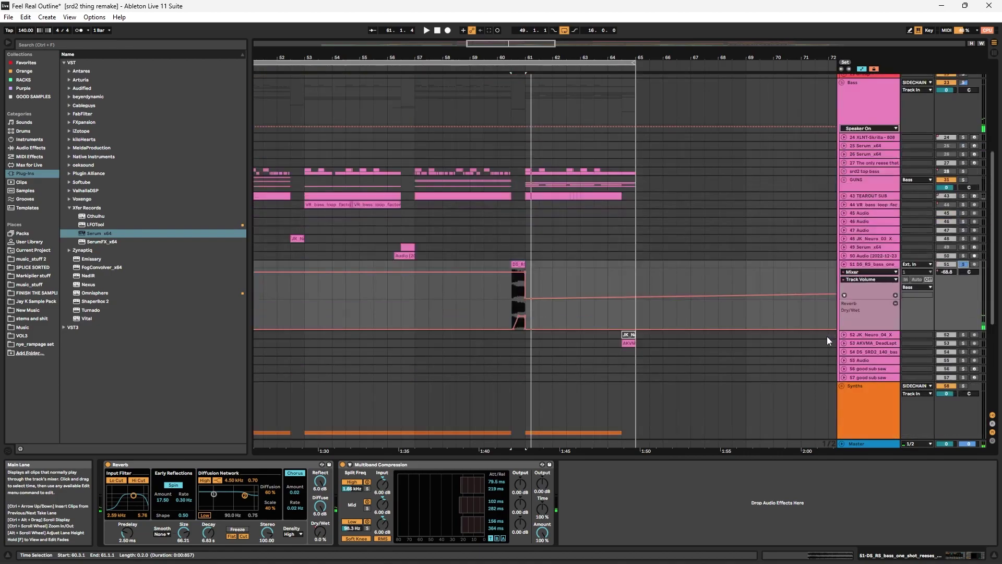
- Unfold track 53, play its AKVMA clip in solo, and fold tracks 51 and 53
left_click(844, 343)
left_click(628, 343)
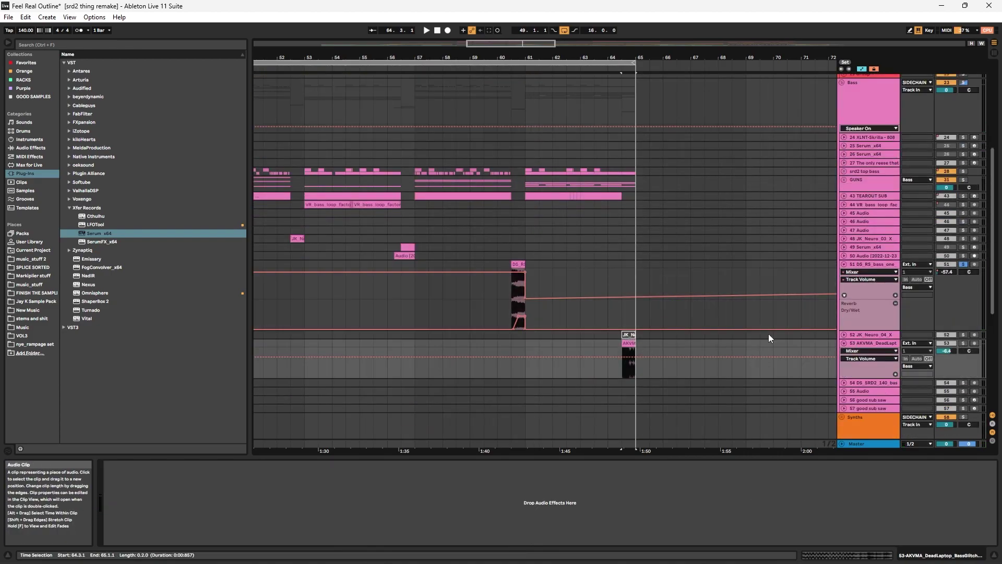
left_click(963, 344)
key("space")
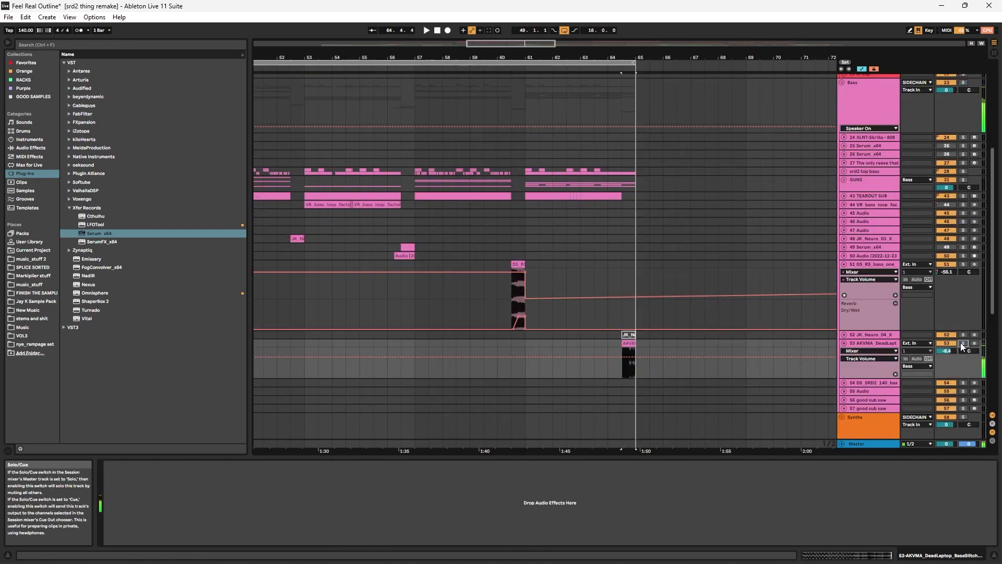
scroll(964, 346, "up", 2)
left_click(844, 328)
left_click(844, 344)
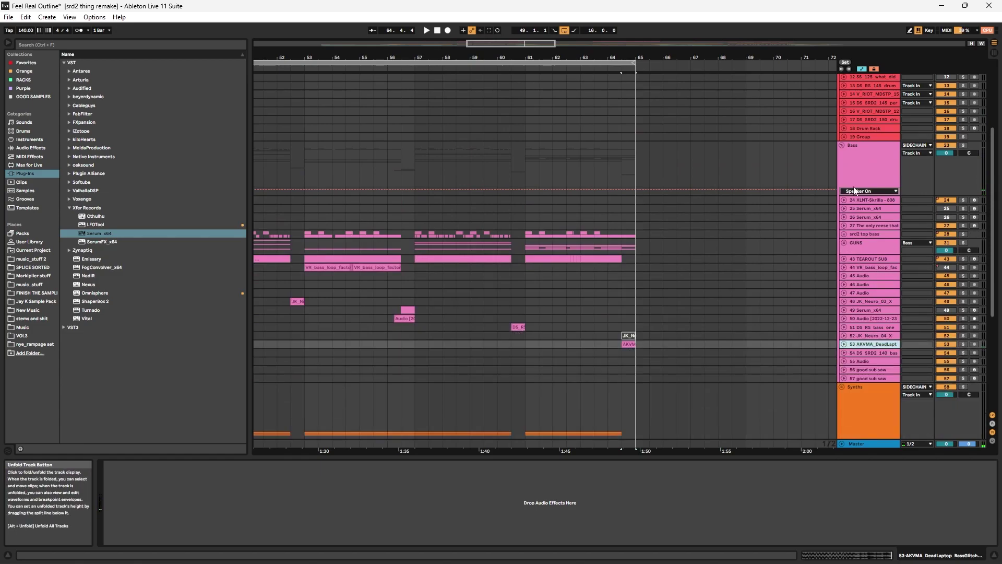
- Collapse the Drums group, solo the Bass group, and play it from bar 49
scroll(845, 148, "up", 4)
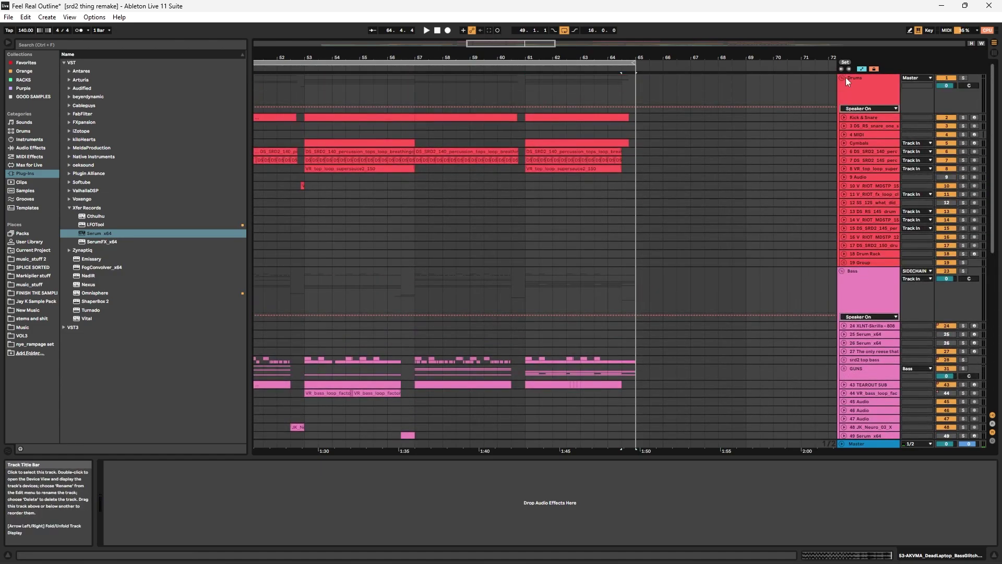
left_click(842, 78)
left_click(964, 109)
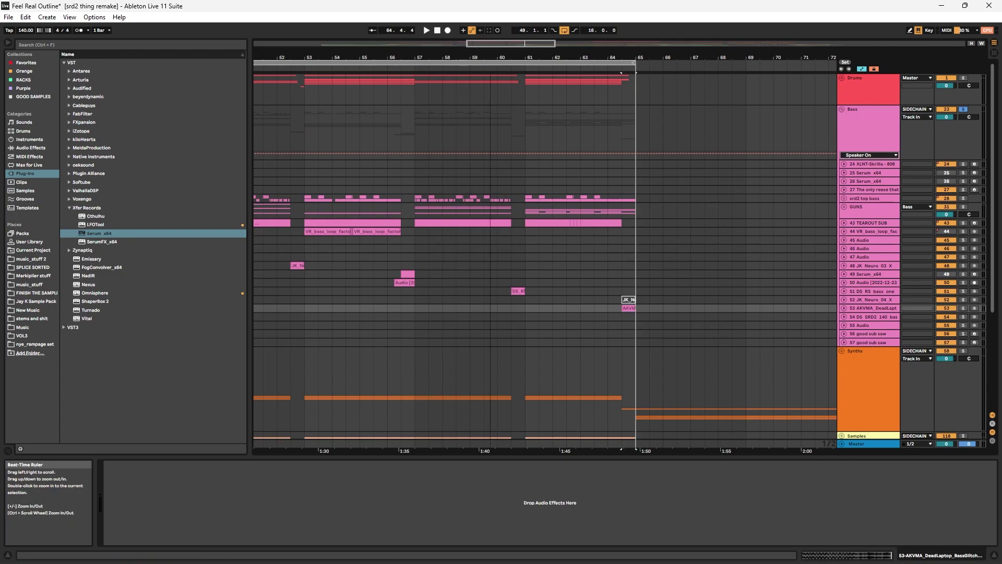
left_click_drag(470, 58, 667, 45)
left_click(475, 205)
key("space")
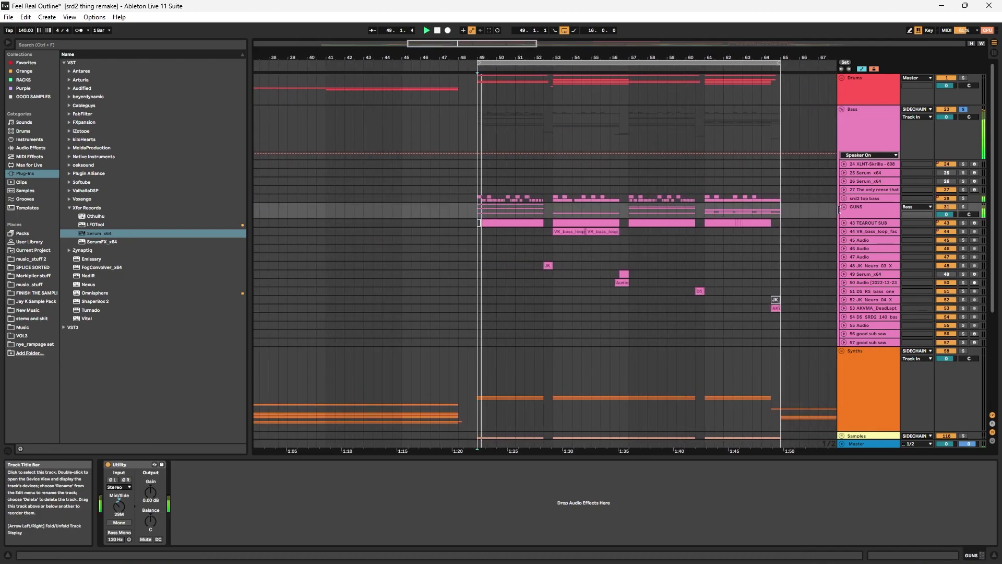
- Unfold the TEAROUT SUB track and the GUNS and srd2 top bass groups to examine the layers during playback
left_click(845, 223)
left_click(844, 207)
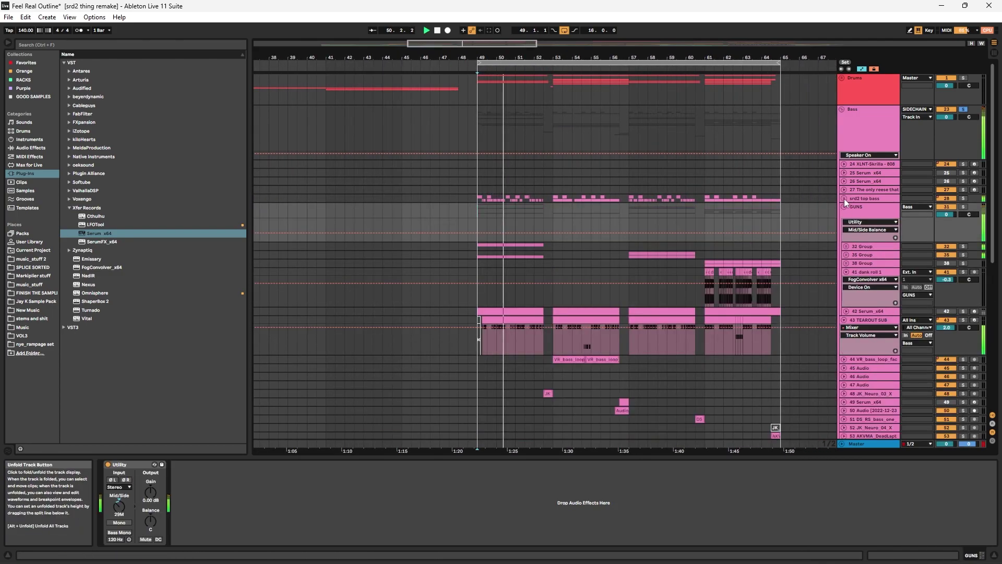
left_click(844, 198)
scroll(845, 207, "down", 3)
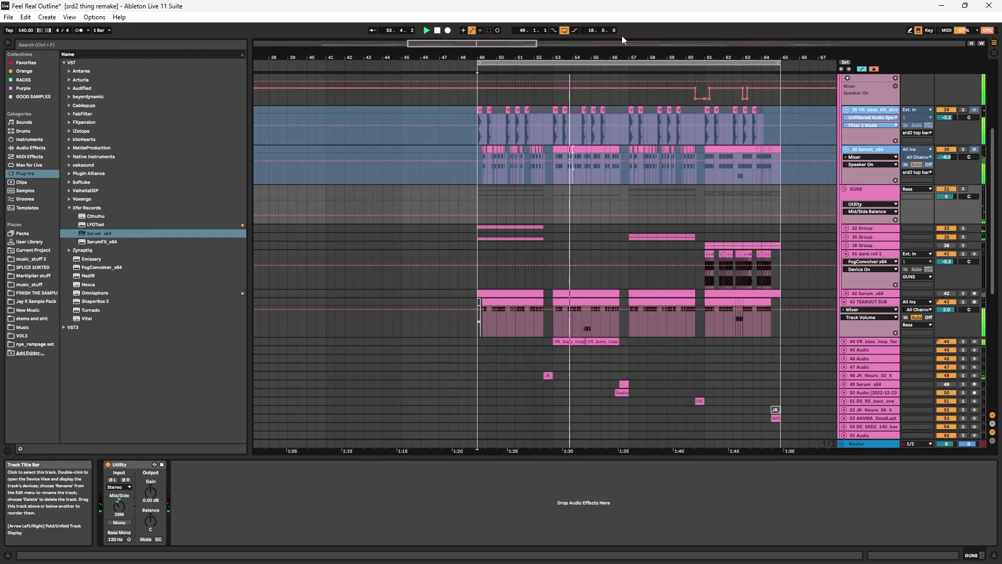
left_click_drag(620, 56, 481, 56)
scroll(810, 290, "up", 3)
scroll(816, 341, "down", 3)
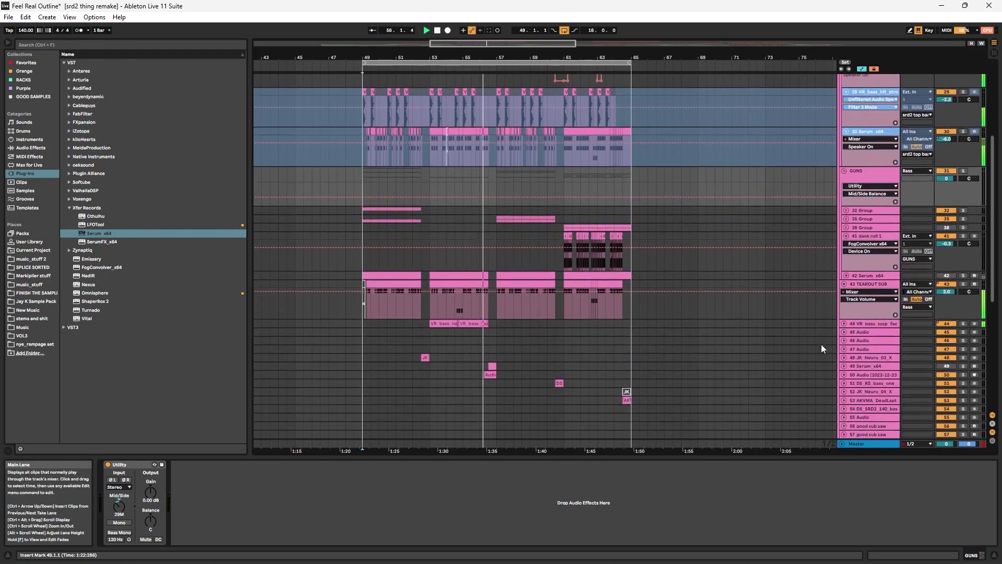
- Open Ozone 9 on the Master track, toggle Gain Match, and close its window
left_click(883, 443)
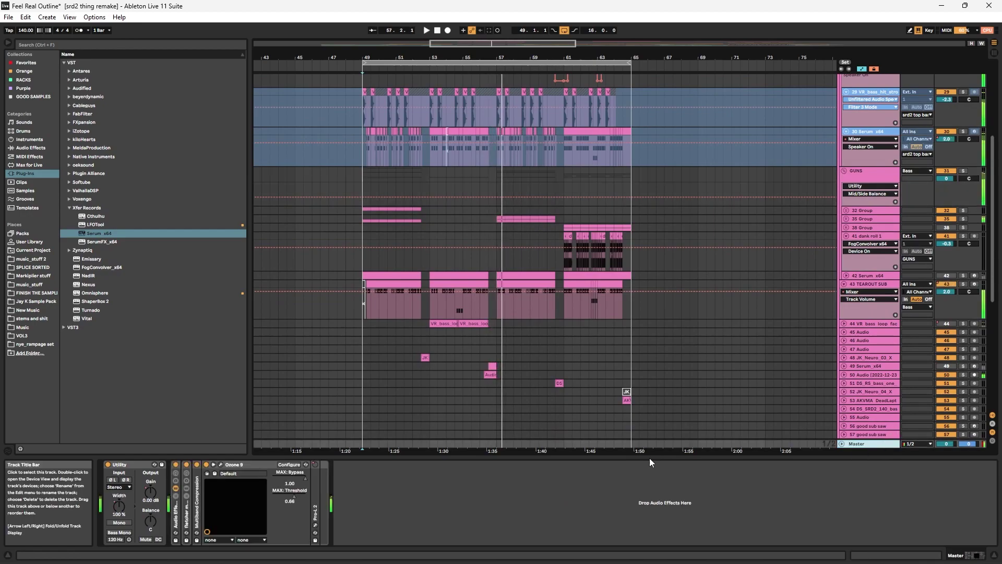
left_click(222, 465)
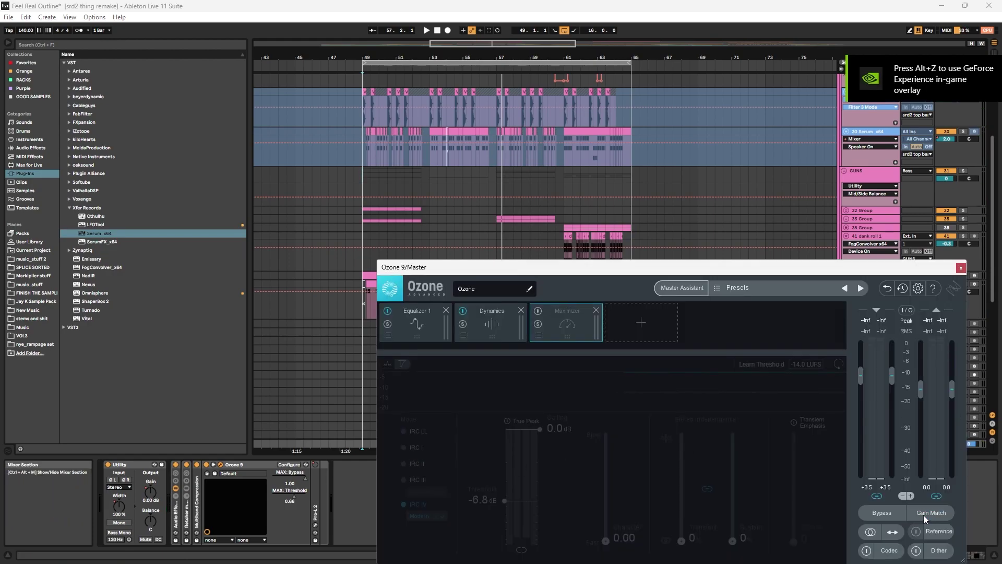
left_click(924, 515)
left_click(961, 268)
- Replay the bass from bar 49, and fold TEAROUT SUB, GUNS, the srd2 top bass tracks, and the whole Bass group
left_click(391, 237)
key("space")
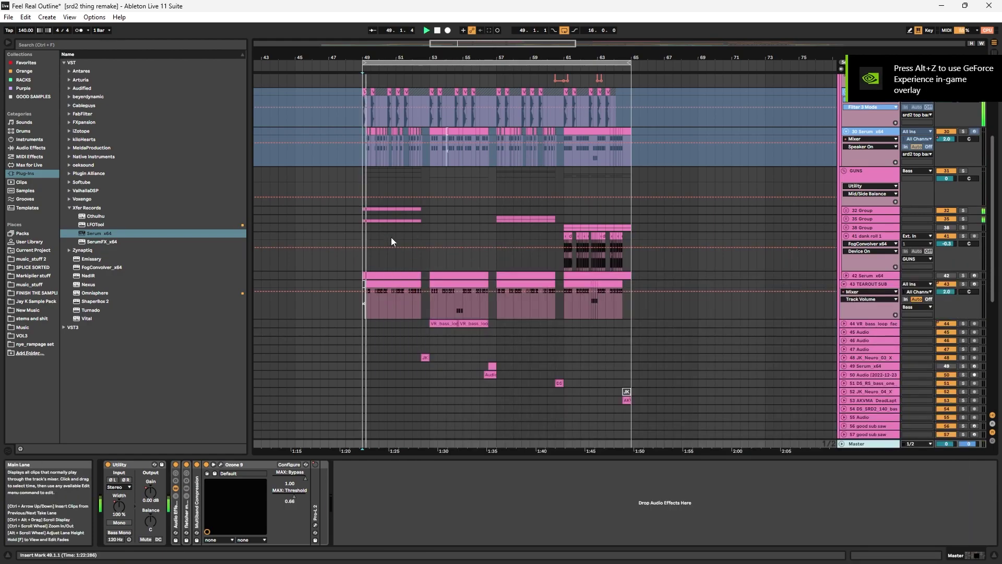
scroll(797, 302, "up", 1)
left_click(845, 320)
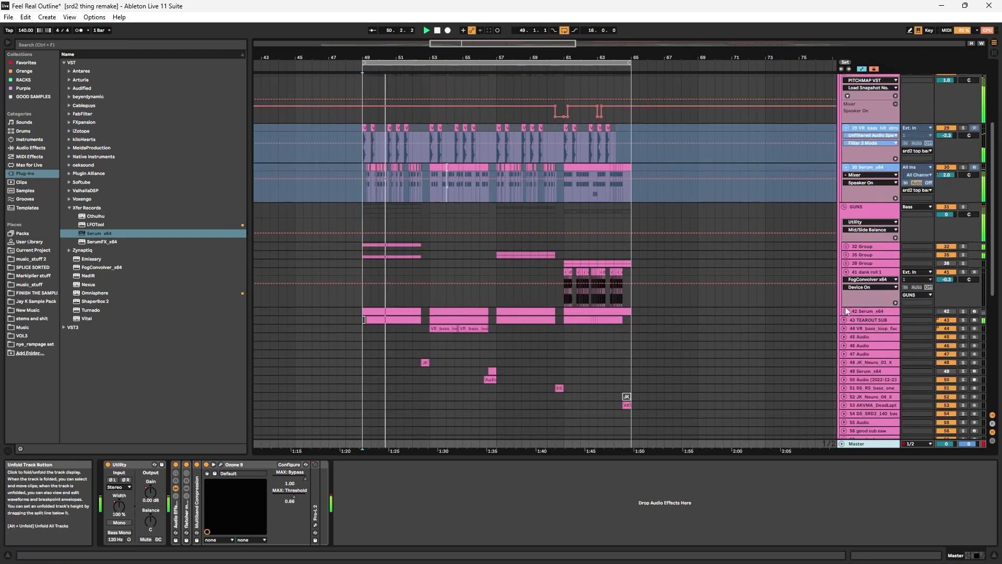
left_click(846, 272)
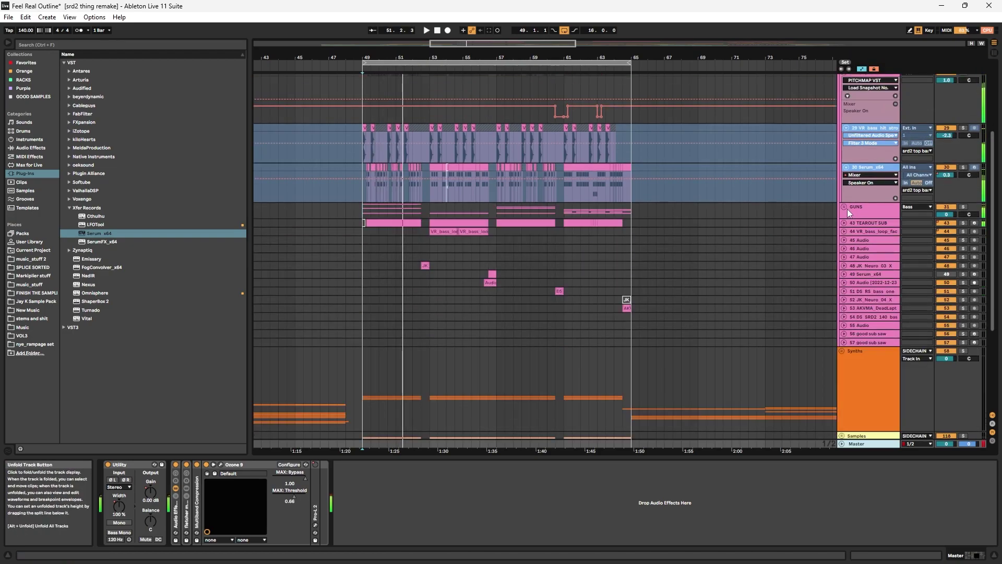
left_click(847, 208)
left_click(847, 248)
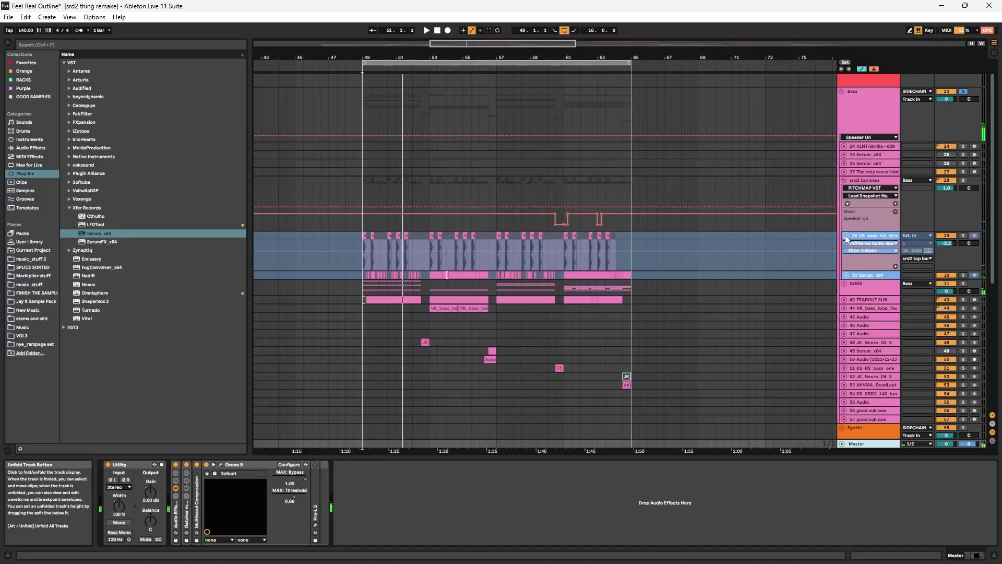
left_click(846, 234)
left_click(844, 199)
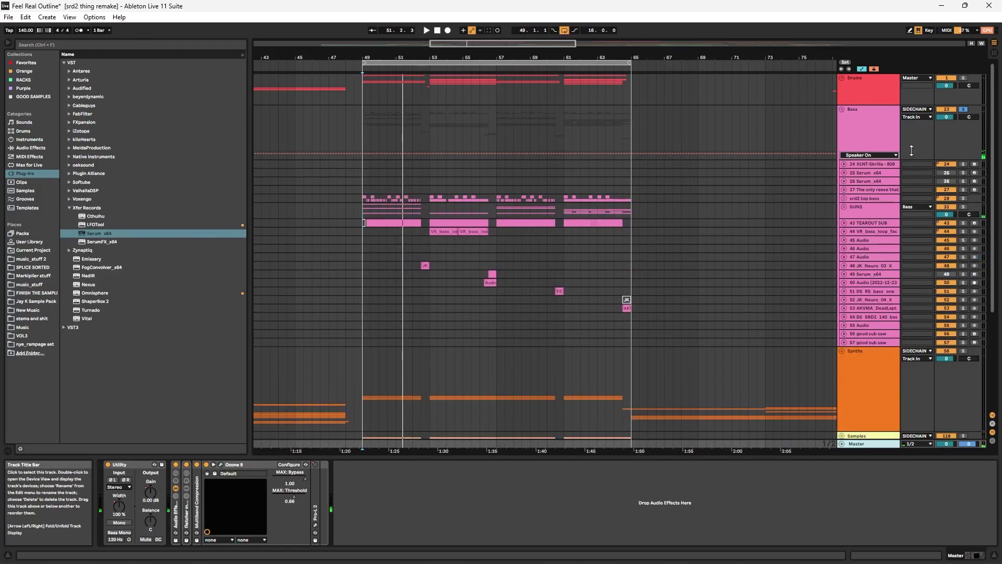
scroll(824, 167, "down", 2)
scroll(853, 151, "up", 2)
left_click(842, 109)
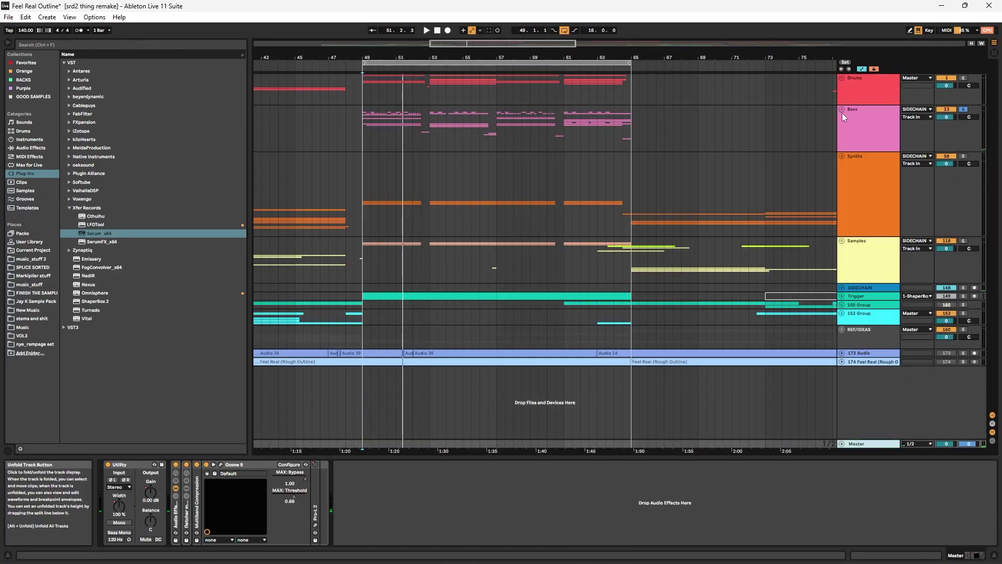
- Expand the Drums group, solo it, and play the first Kick & Snare clip from bar 49
left_click(841, 77)
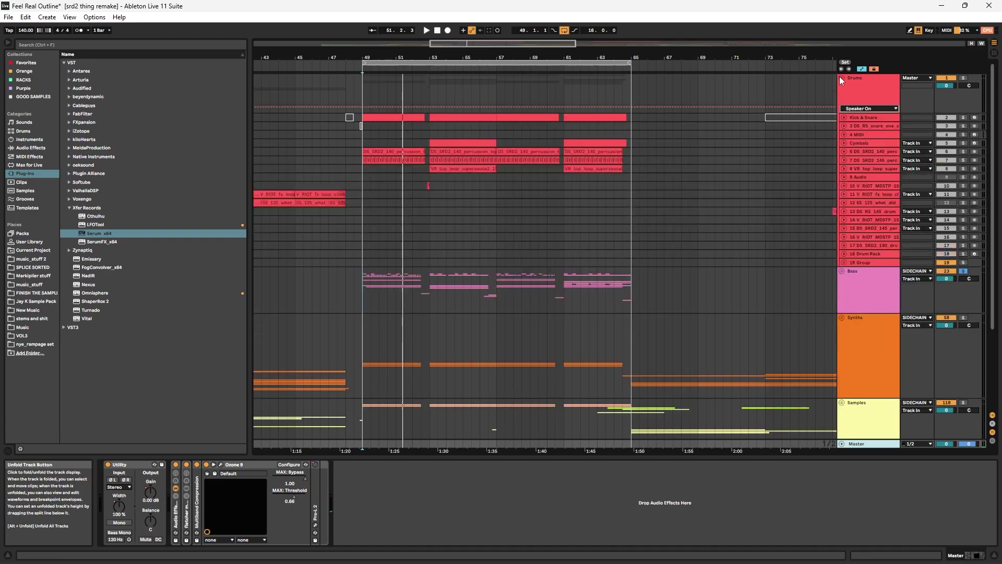
left_click(964, 79)
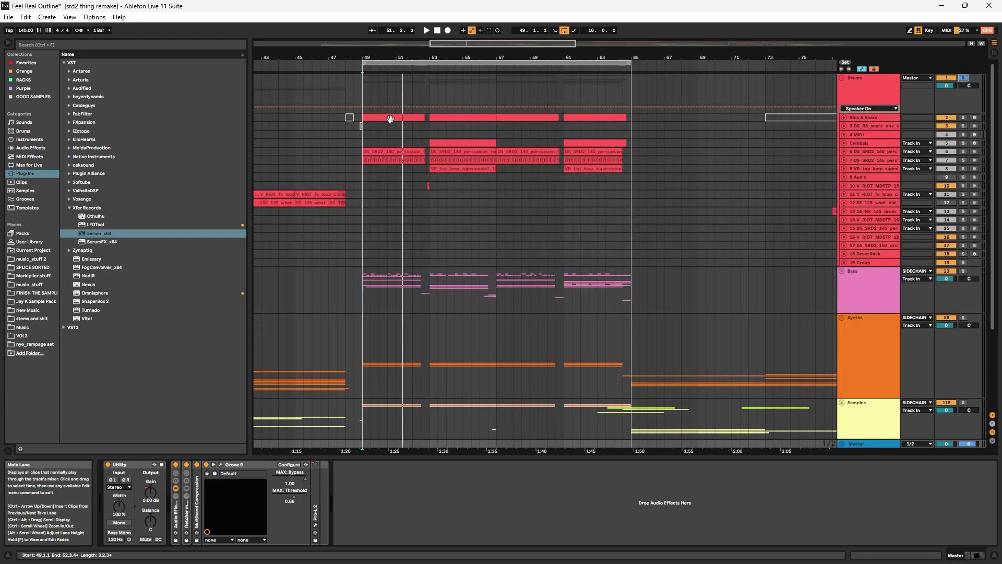
left_click(426, 118)
key("space")
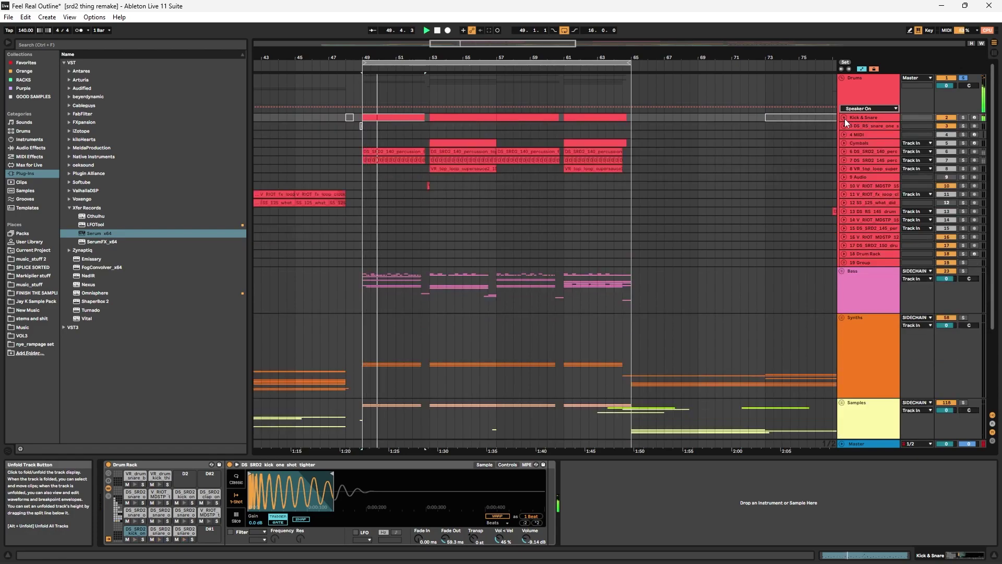
- Unfold the Kick & Snare track, stop playback, and show the dirtysmack and ultrapan snare samples in the Drum Rack
left_click(844, 118)
left_click_drag(400, 58, 400, 74)
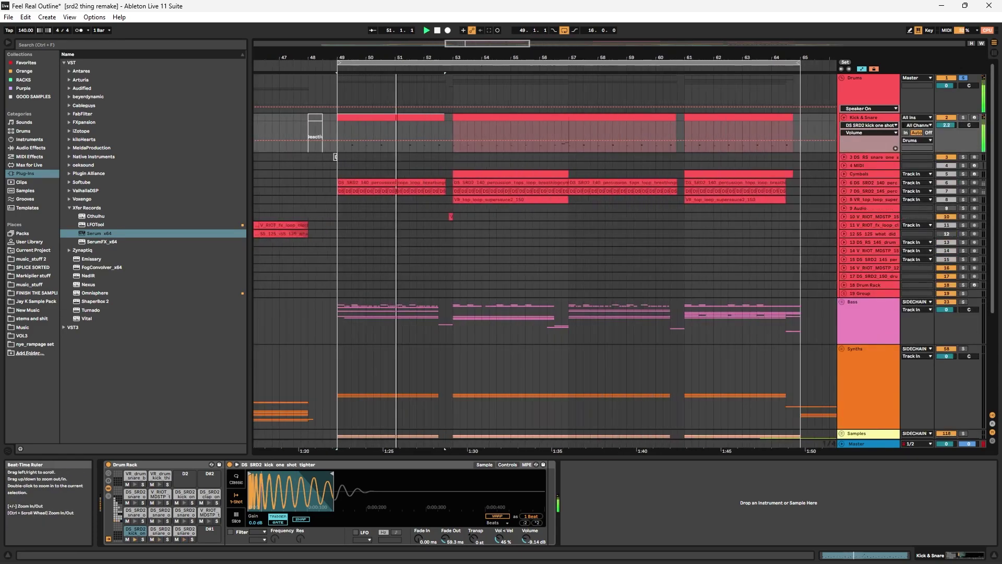
key("space")
left_click(155, 534)
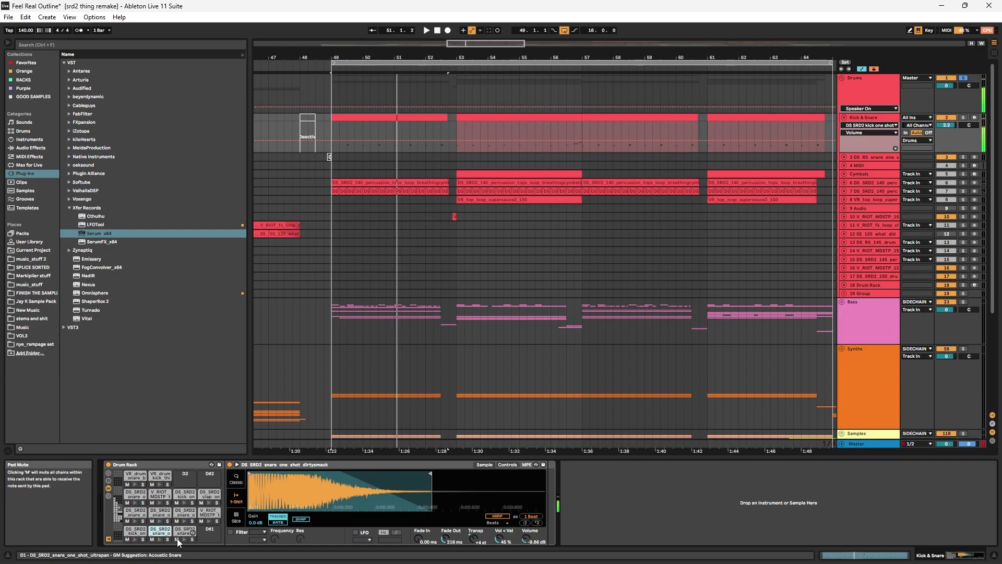
left_click(180, 532)
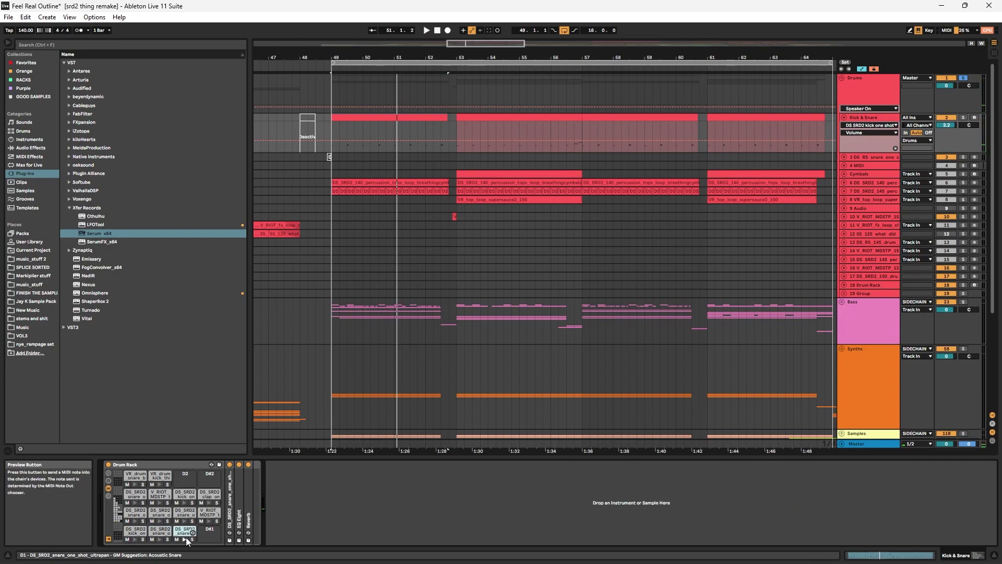
double_click(230, 503)
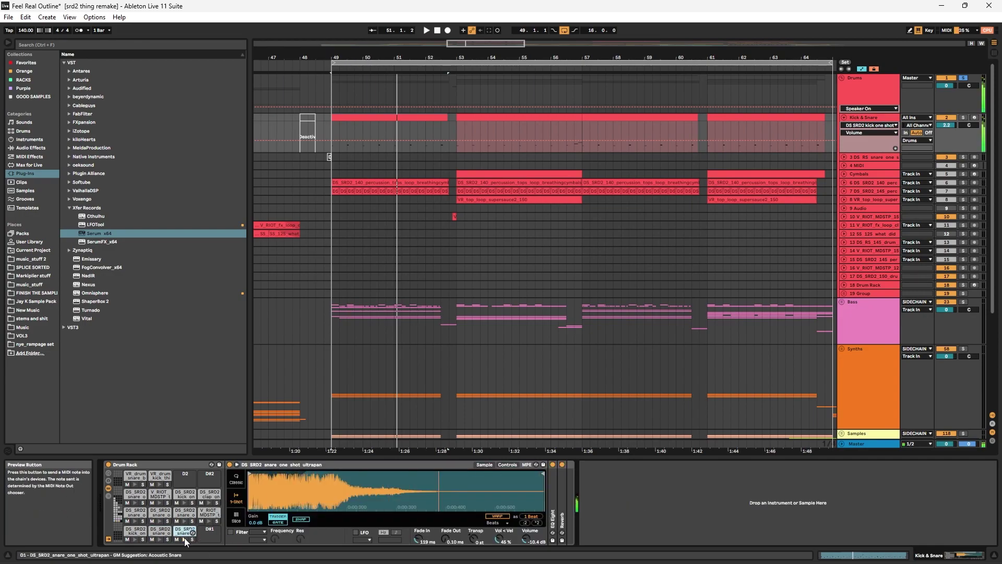
- Try the ultrapan snare with a 0 ms fade-in while playing the beat from bar 49, and restore the fade-in
left_click(417, 537)
key("space")
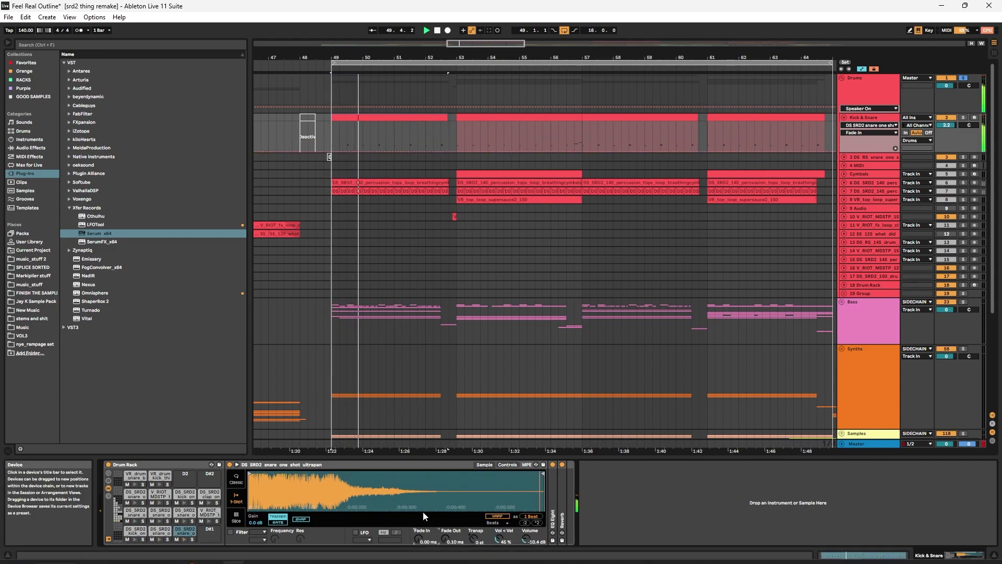
key("space")
key("space")
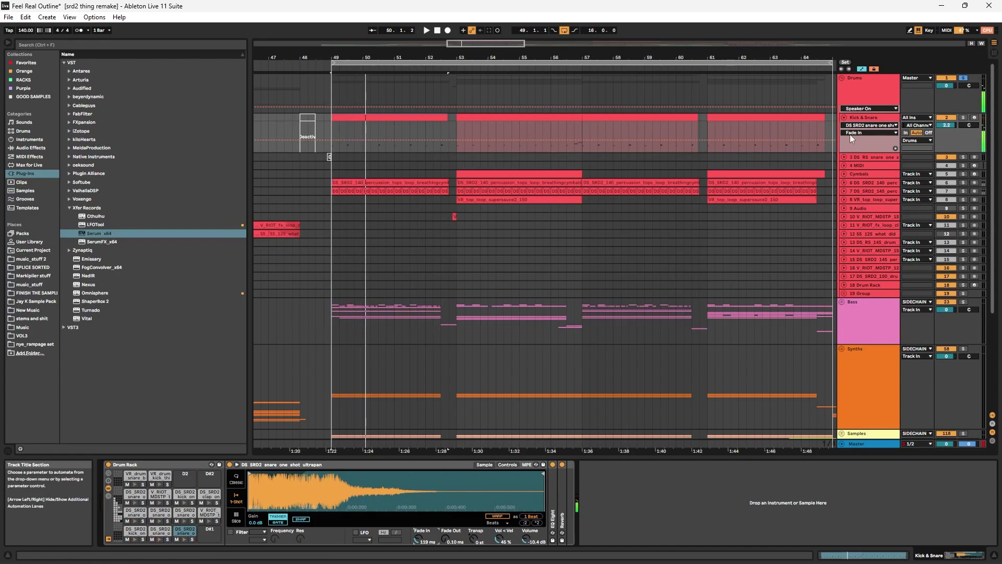
- Show the dirtysmack snare sample in the Drum Rack and play the Kick & Snare pattern from 53.3
left_click(468, 114)
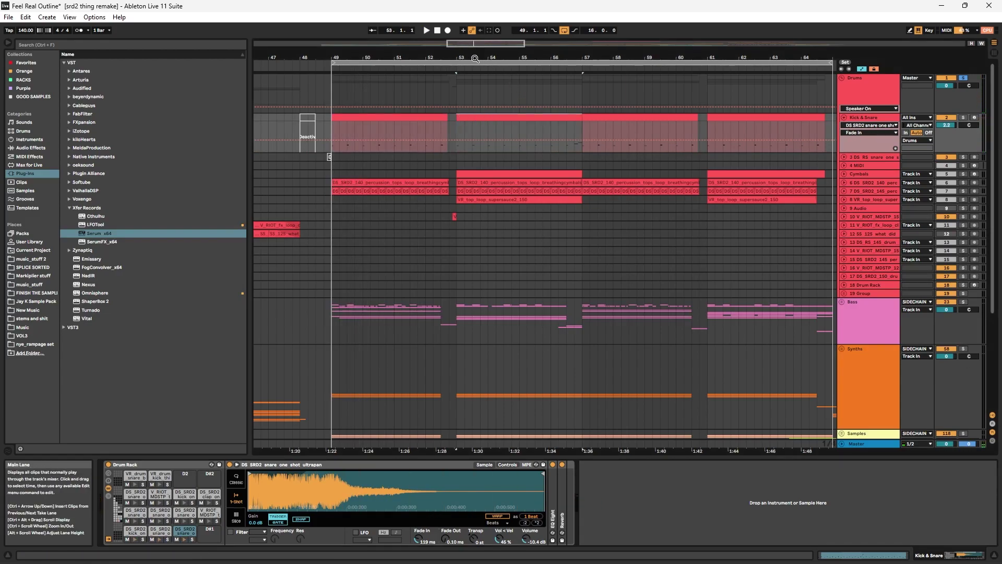
left_click_drag(475, 58, 474, 144)
left_click(151, 532)
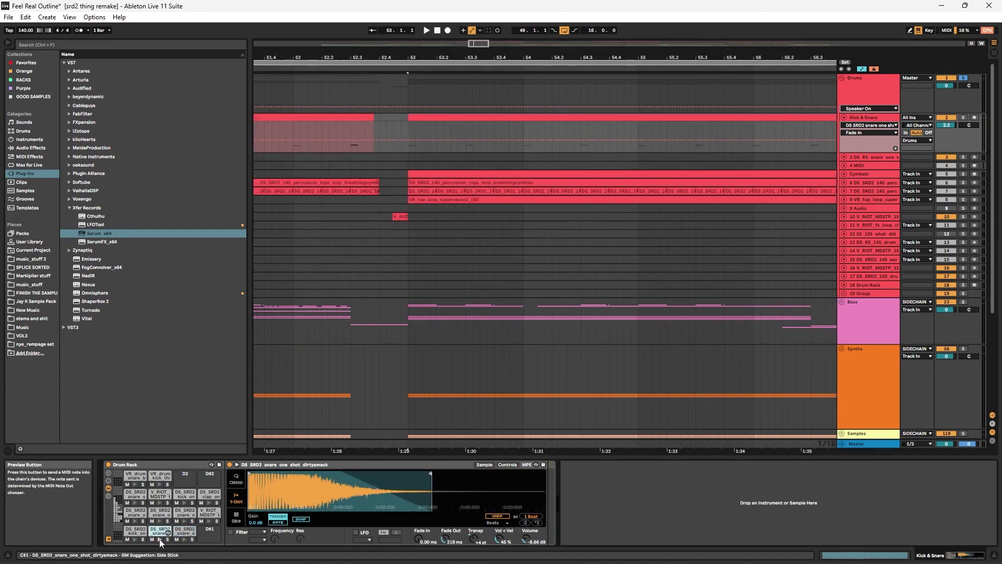
left_click(459, 130)
left_click(466, 130)
key("space")
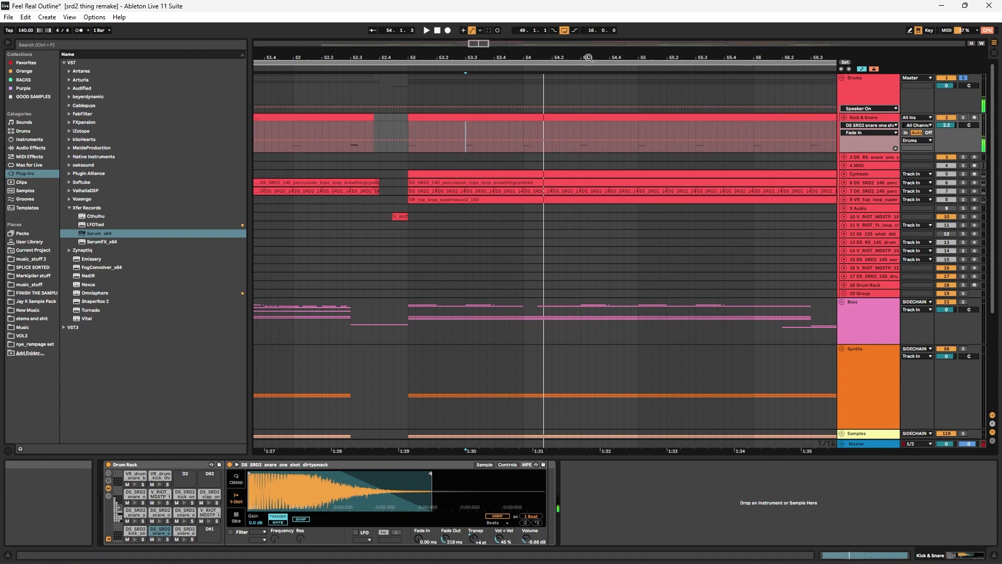
- Play the Kick & Snare fill leading into bar 57, starting from 56.4
left_click_drag(589, 58, 397, 5)
left_click(450, 130)
left_click_drag(463, 58, 443, 127)
left_click(443, 130)
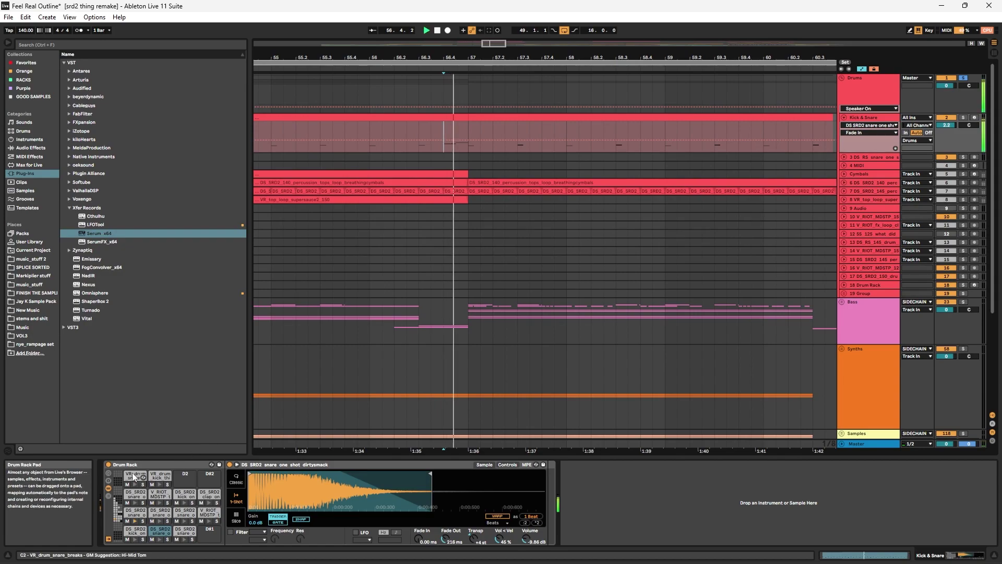
- Stop playback and show the acoustic flams snare and mid flams tom samples in the Drum Rack
left_click(135, 522)
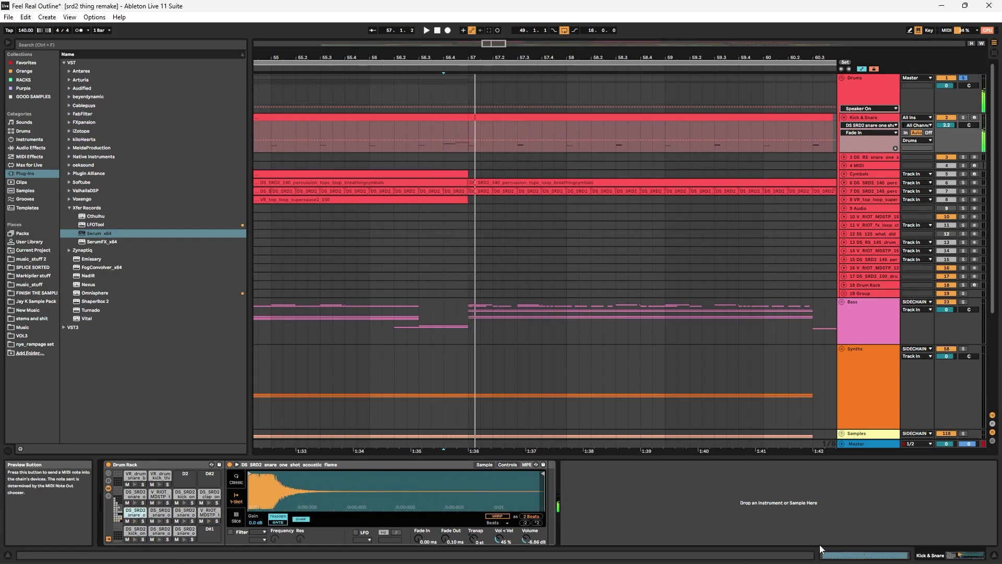
left_click(209, 510)
left_click_drag(567, 57, 530, 22)
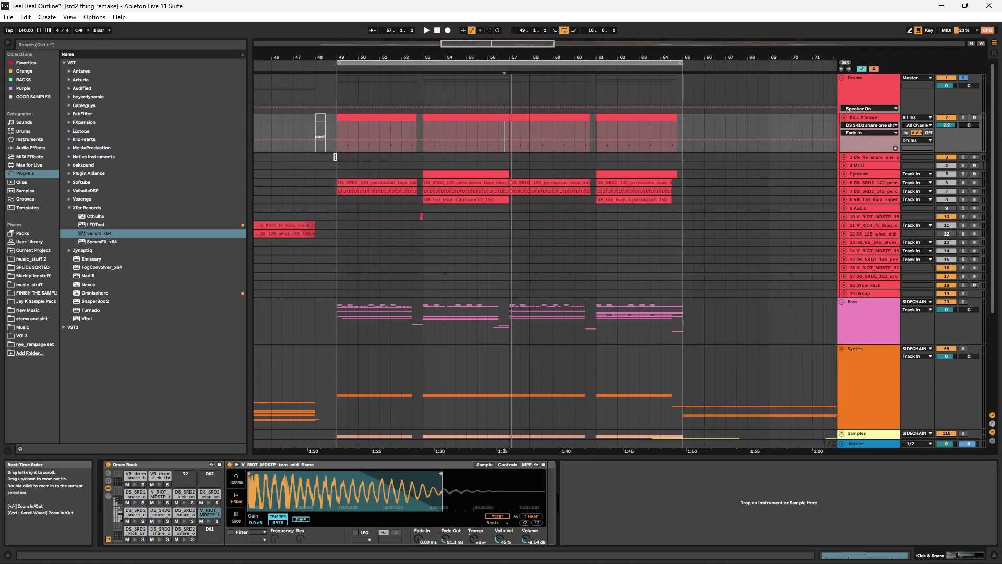
- Unfold the Cymbals track and the three percussion and top loop tracks numbered 6 to 8
left_click(845, 199)
left_click(844, 192)
left_click(842, 183)
left_click(843, 180)
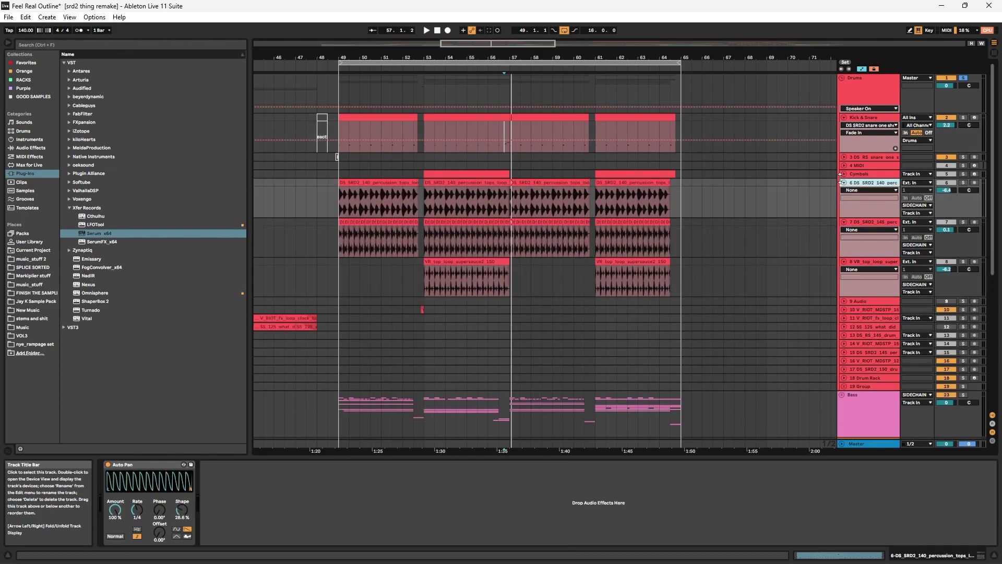
left_click(844, 183)
left_click(844, 177)
left_click(844, 175)
left_click(845, 214)
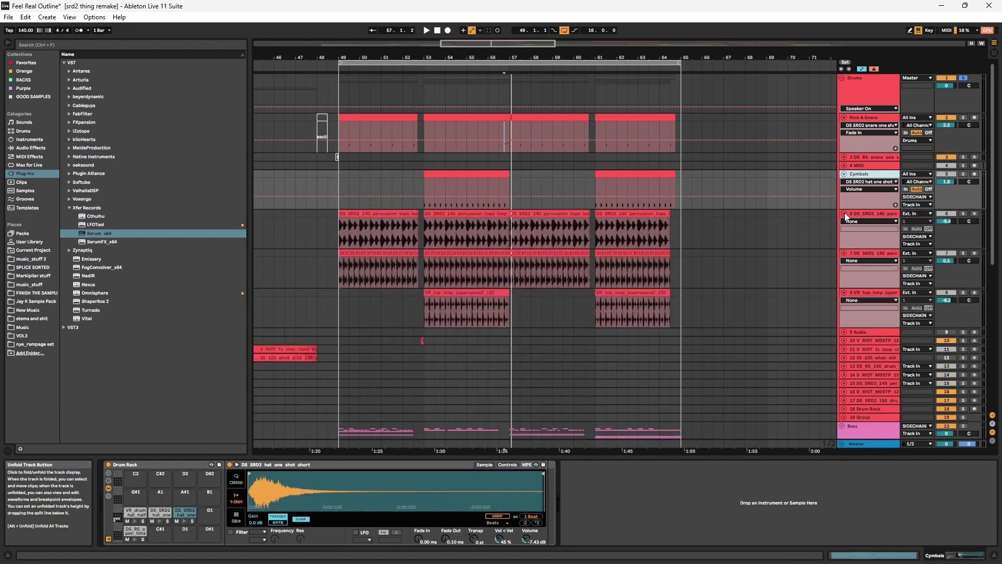
- Solo the Cymbals track and loop tracks 6, 7 and 8 together, and play them from bar 49
left_click(377, 215)
left_click(964, 215, "ctrl")
left_click(962, 254, "ctrl")
left_click(962, 293, "ctrl")
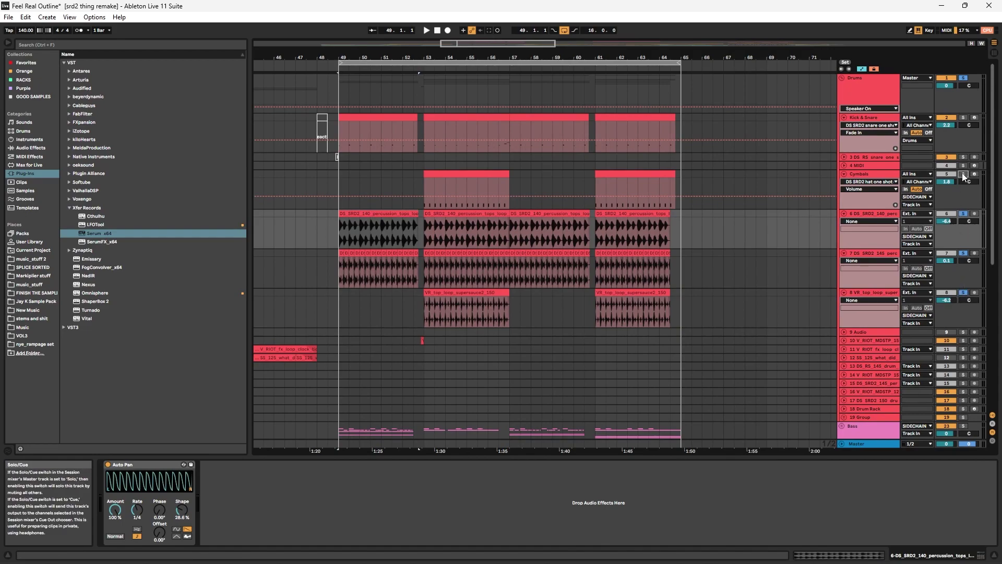
key("space")
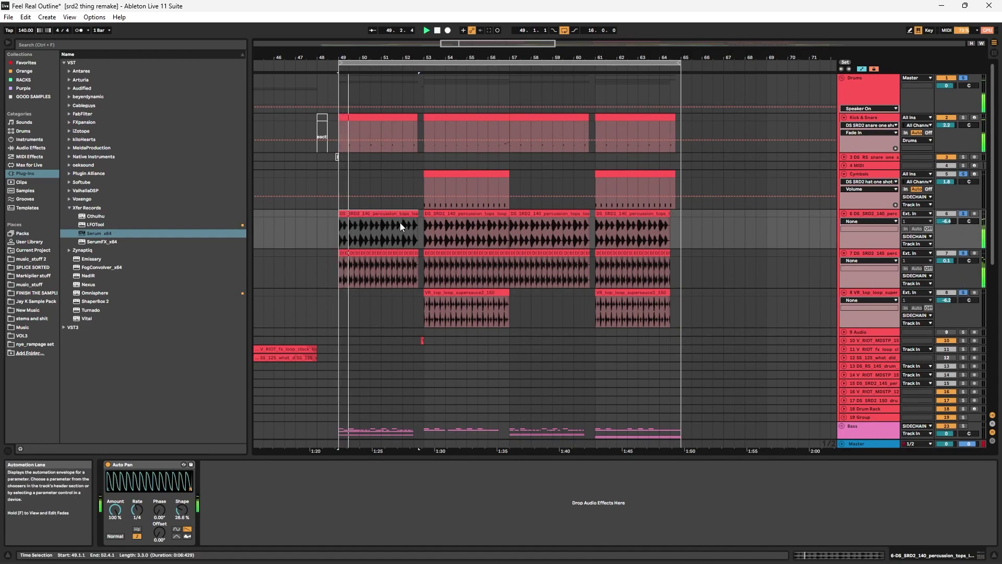
- Play the soloed cymbals and top loops from the percussion loop clip at bar 53
left_click(442, 213)
key("space")
left_click(844, 340)
left_click(844, 341)
key("space")
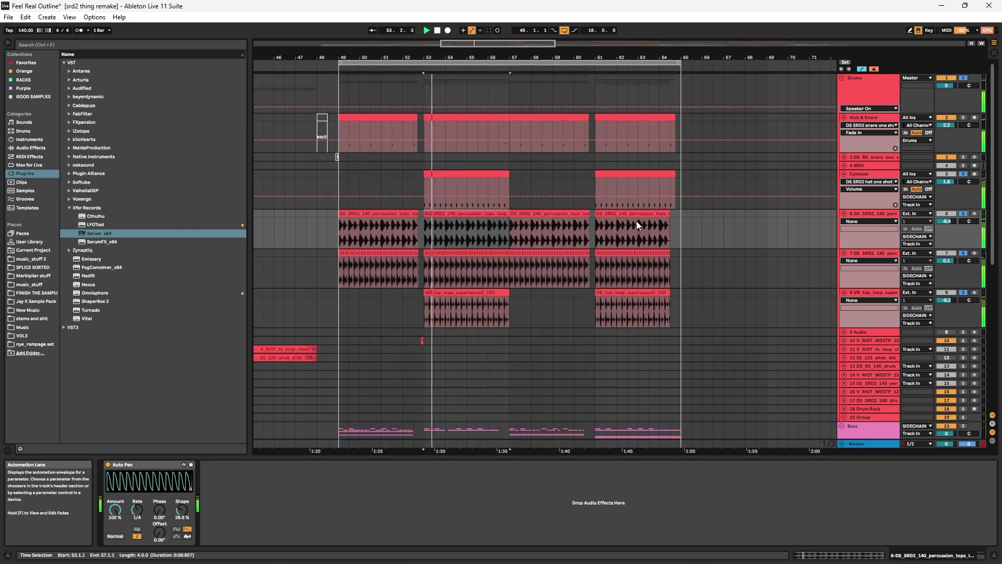
- Stop playback and fold loop tracks 6, 7 and 8, the Cymbals track and the Kick & Snare track
left_click(844, 253)
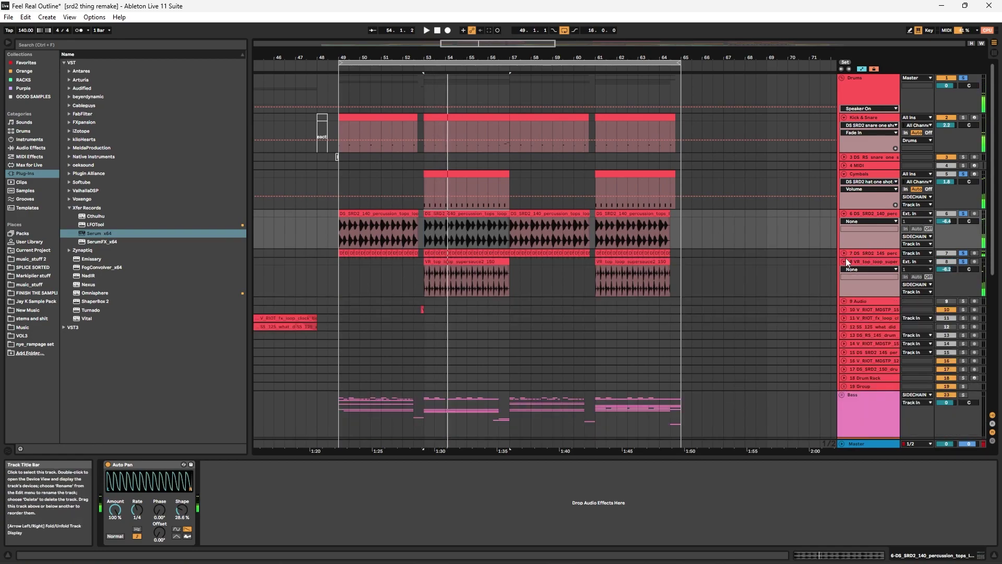
left_click(844, 261)
left_click(845, 214)
left_click(844, 174)
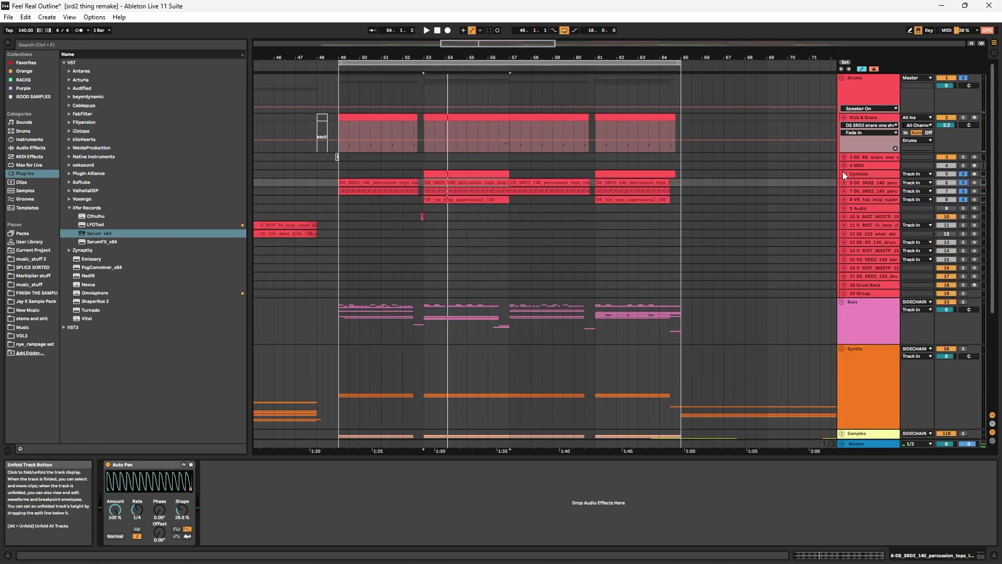
left_click(844, 117)
- Expand the Synths group, unfold tracks 94, 95 and 96 Serum_x64, and select the Serum clip at bar 49
scroll(828, 230, "down", 5)
left_click(842, 210)
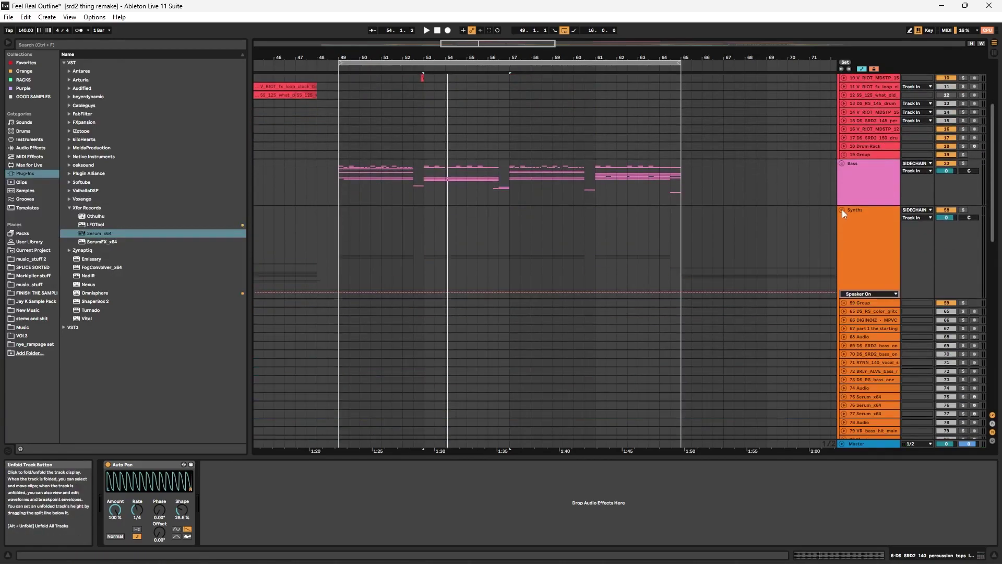
scroll(841, 230, "down", 10)
scroll(847, 248, "down", 1)
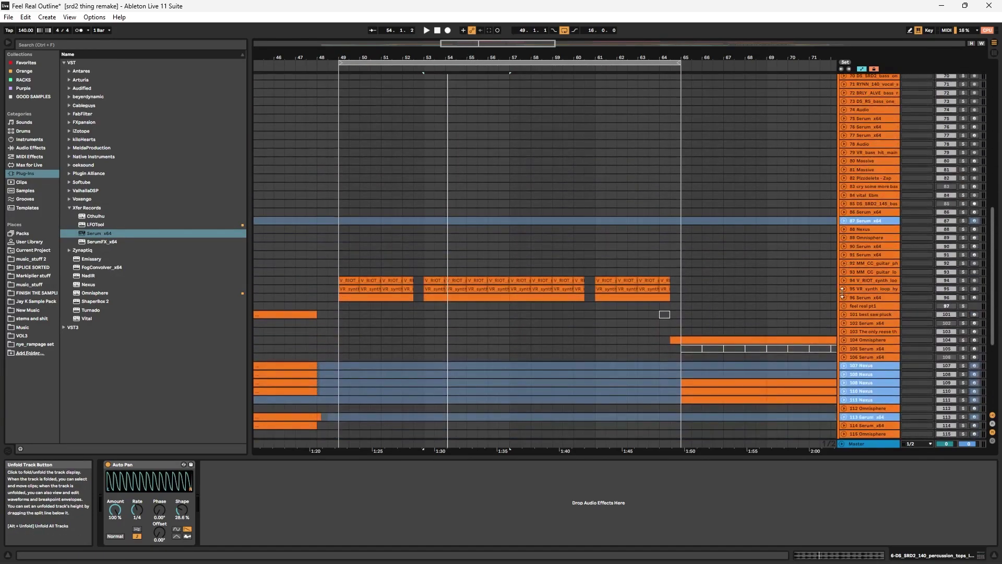
left_click(845, 289)
left_click(843, 281)
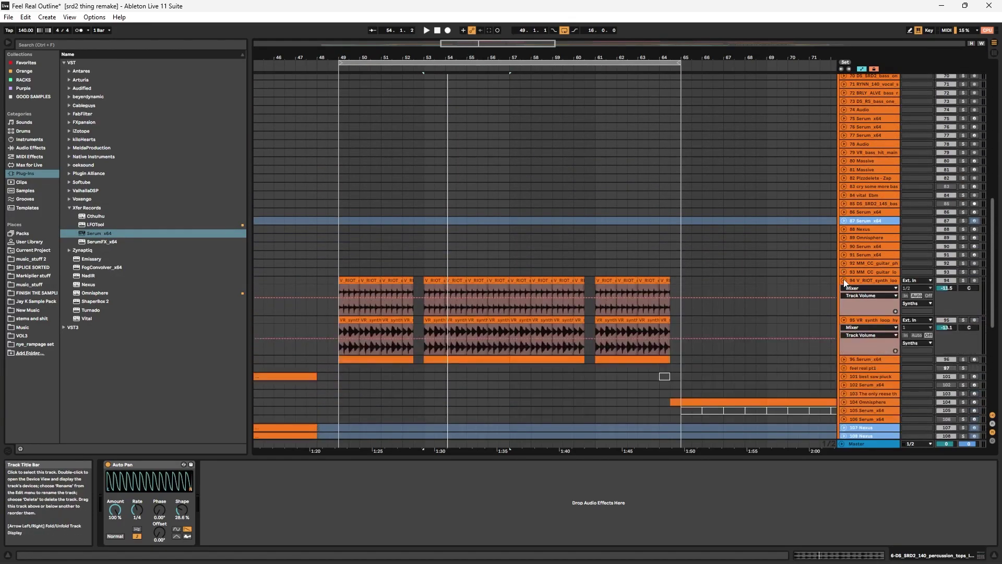
left_click(843, 359)
scroll(415, 308, "down", 3)
left_click(389, 308)
- Solo the Synths group and play it from bar 49, soloing tracks 96, 95 and 94 one at a time
scroll(694, 283, "up", 2)
scroll(695, 283, "up", 10)
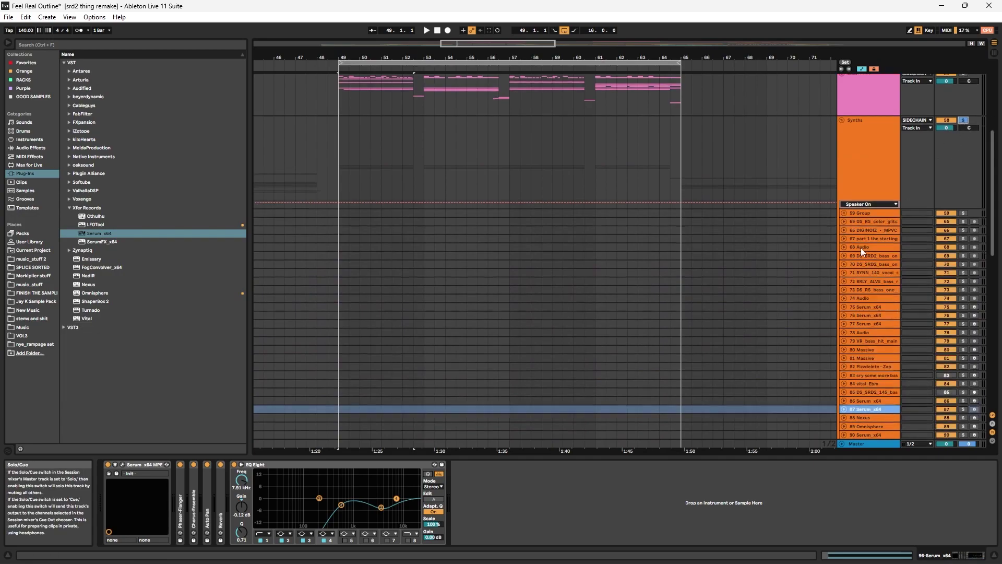
scroll(852, 265, "down", 10)
key("space")
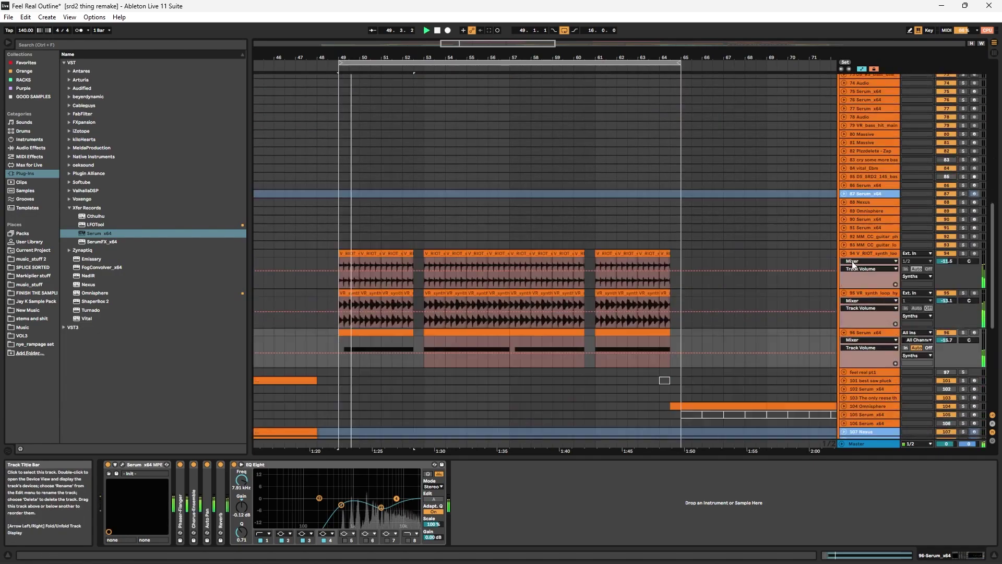
left_click(964, 333)
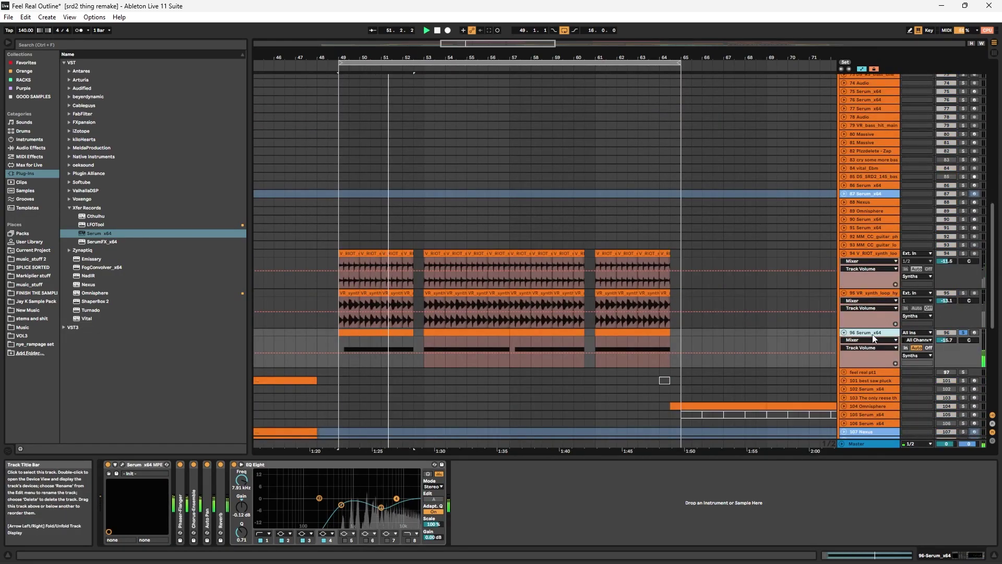
left_click(964, 253)
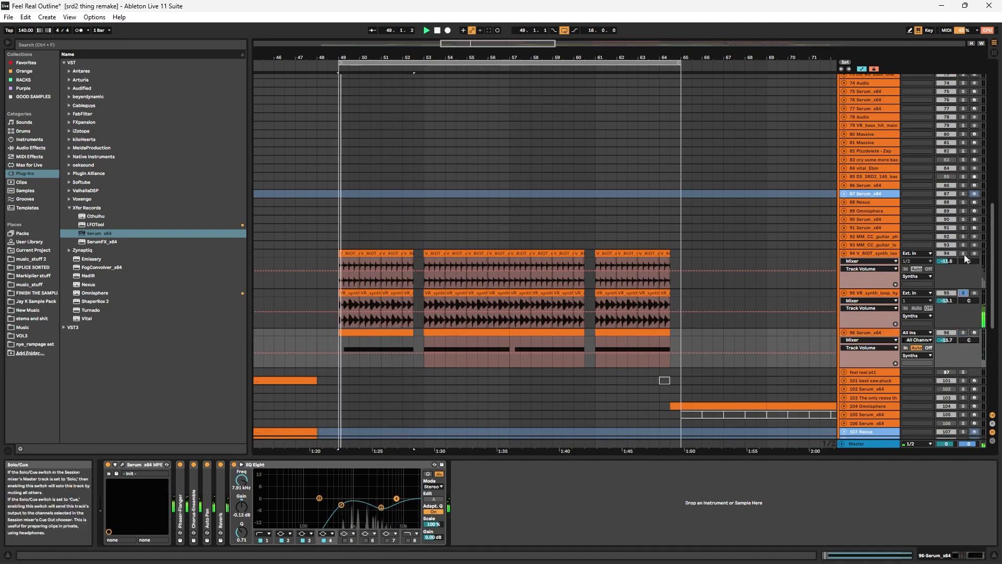
- Expand and solo the Samples group, and unfold its Cm_GamelanDreams_high and Em_FadeOut tracks
scroll(934, 310, "down", 1)
scroll(934, 310, "down", 8)
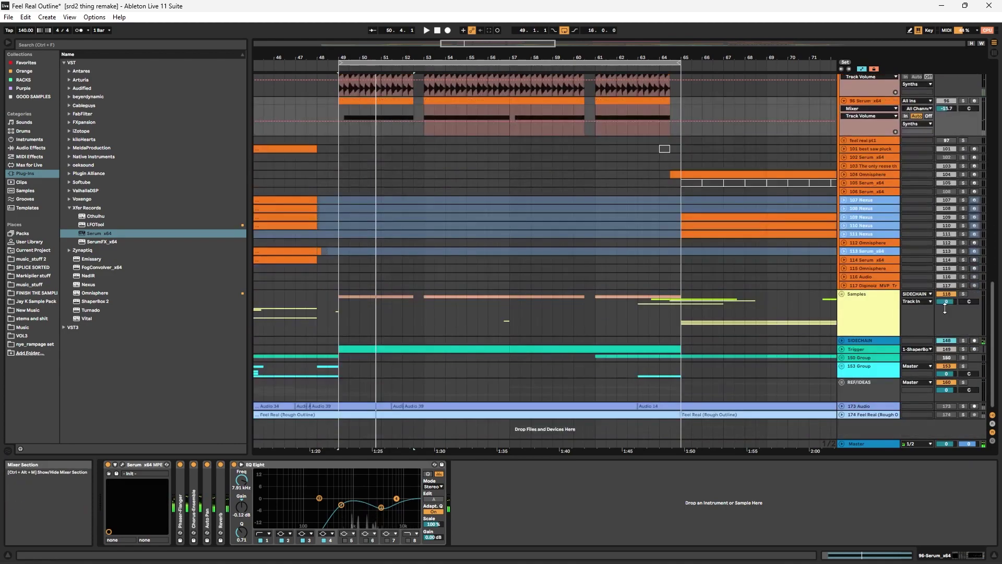
left_click(842, 294)
scroll(891, 320, "down", 3)
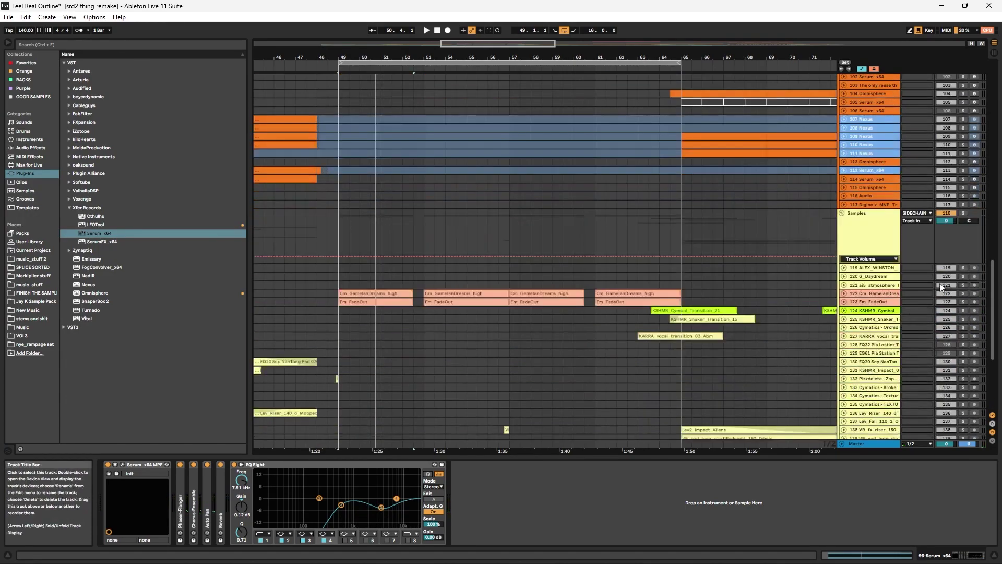
left_click(964, 213)
left_click(857, 300)
left_click(844, 302)
left_click(844, 293)
- Play the soloed samples from the Em_FadeOut clip at bar 49 and select both ambience tracks in turn
scroll(756, 335, "down", 5)
left_click(369, 217)
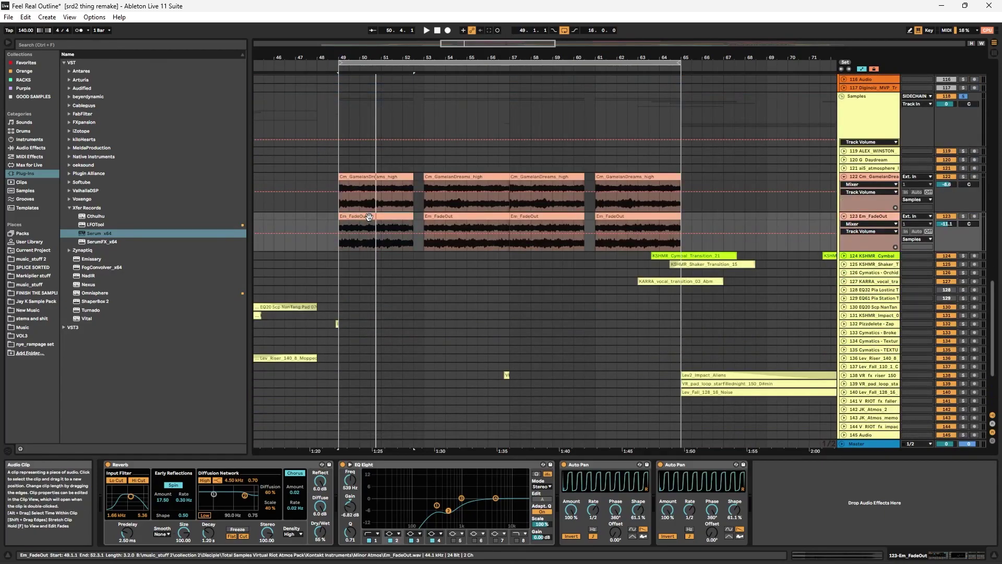
key("space")
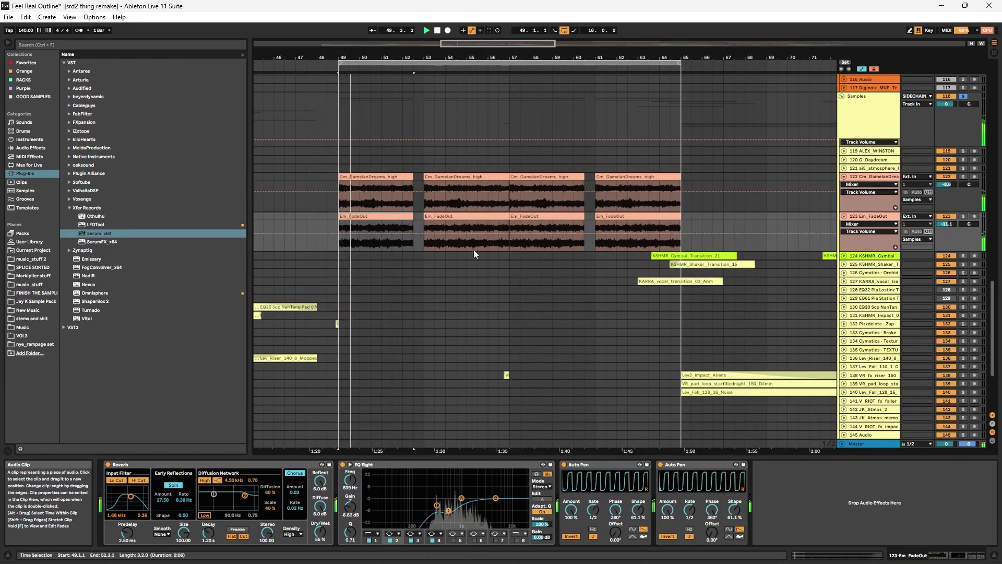
left_click(875, 217)
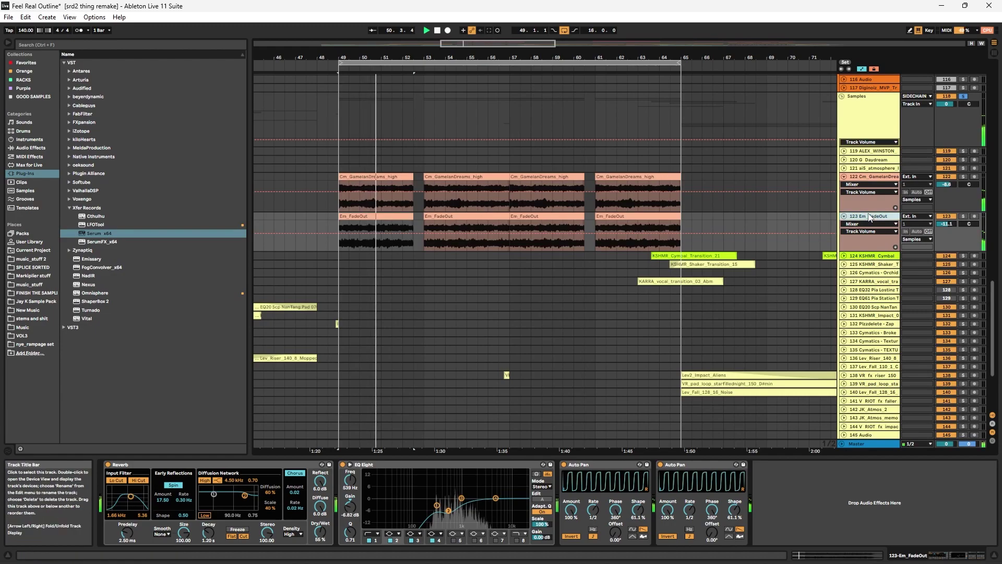
left_click(876, 180, "shift")
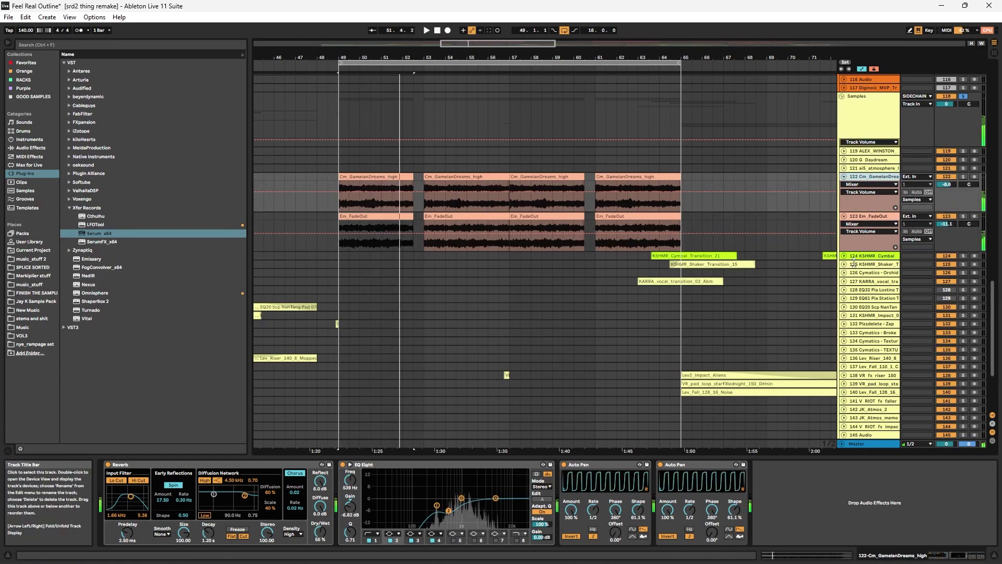
- Show the Em_FadeOut track's effects again and fold the Samples group
scroll(851, 269, "up", 5)
left_click(842, 231)
left_click(841, 231)
scroll(869, 295, "down", 2)
left_click(869, 294)
scroll(862, 289, "up", 2)
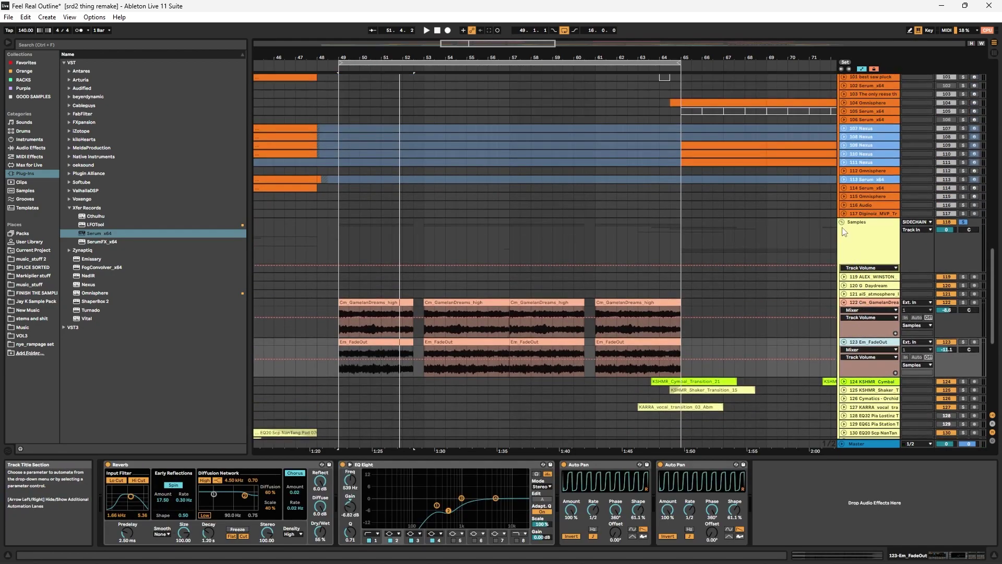
left_click(842, 225)
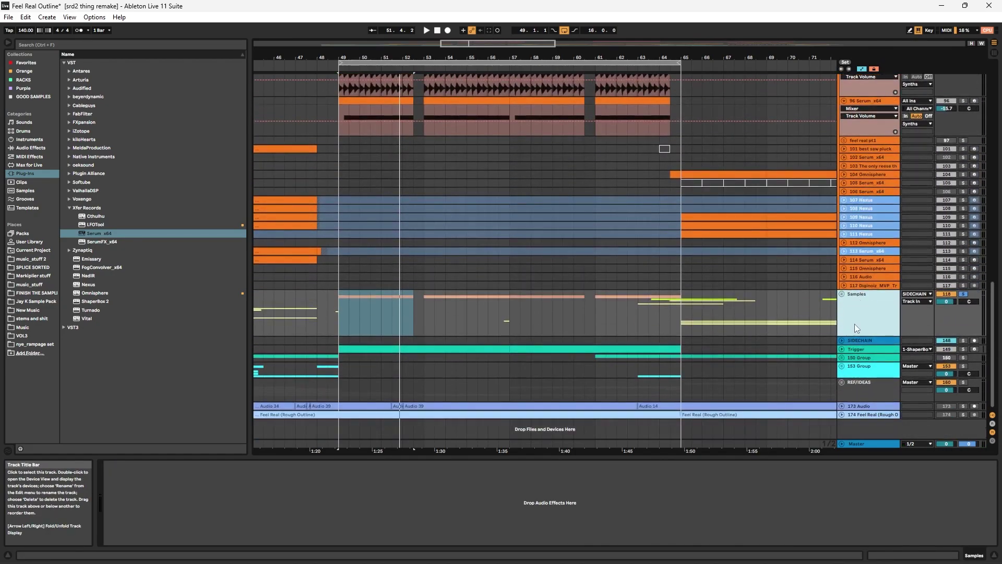
- Fold synth tracks 96, 95 and 94, and collapse the whole Synths group
scroll(854, 313, "up", 5)
left_click(844, 242)
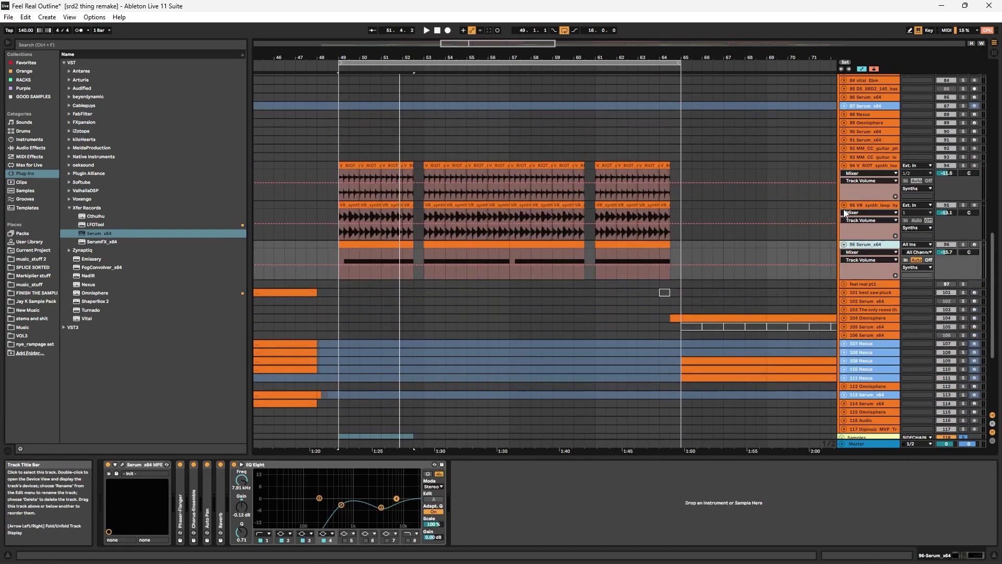
left_click(844, 205)
left_click(844, 214)
left_click(844, 166)
scroll(848, 277, "up", 9)
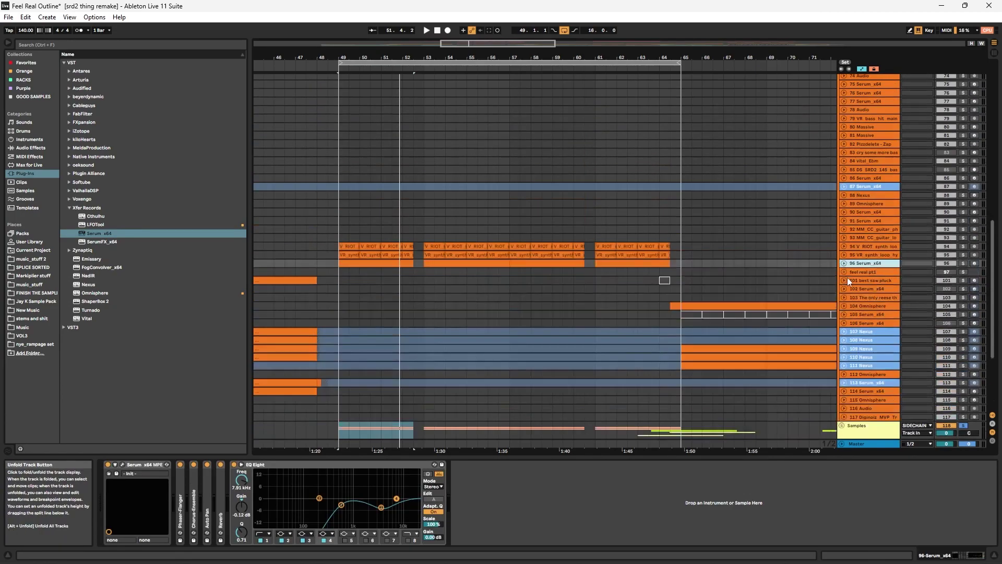
scroll(851, 261, "up", 3)
left_click(841, 131)
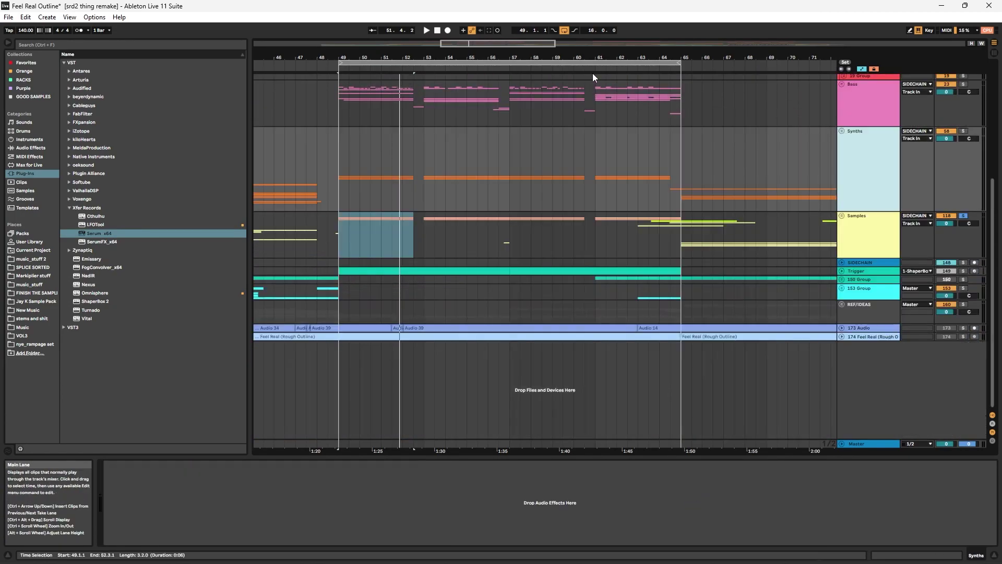
- Bring the whole arrangement into view and collapse the Drums group
scroll(607, 207, "down", 5, "ctrl")
scroll(581, 230, "up", 8)
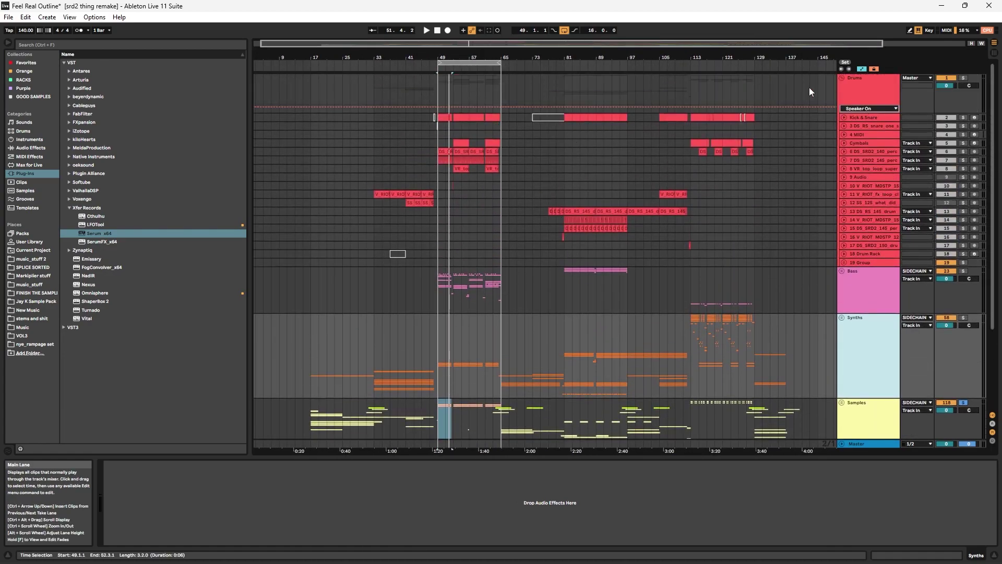
left_click(842, 77)
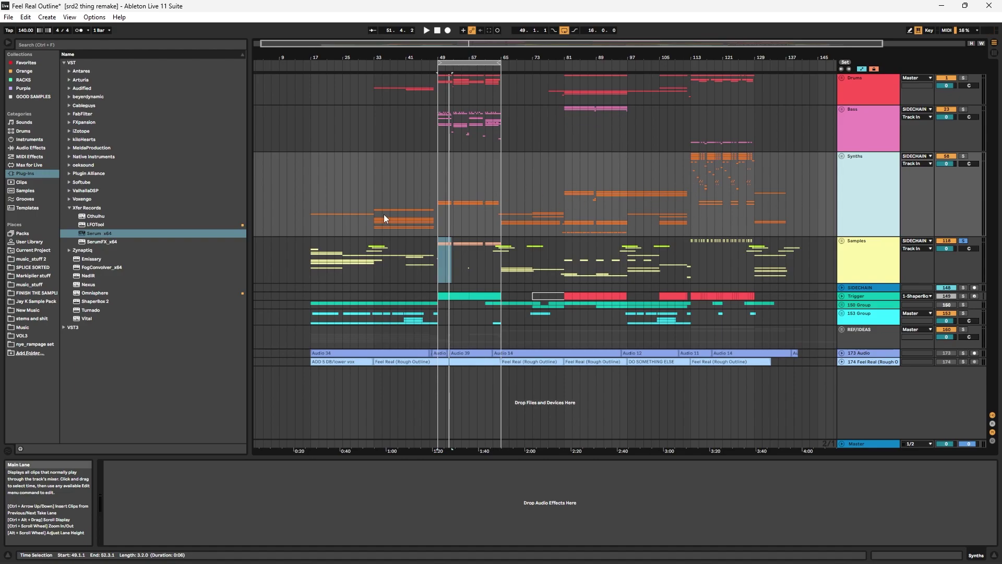
- Highlight the Synths group's sections in turn: bars 33 to 49, 65 to 81, and 113 to 129
left_click_drag(372, 209, 437, 209)
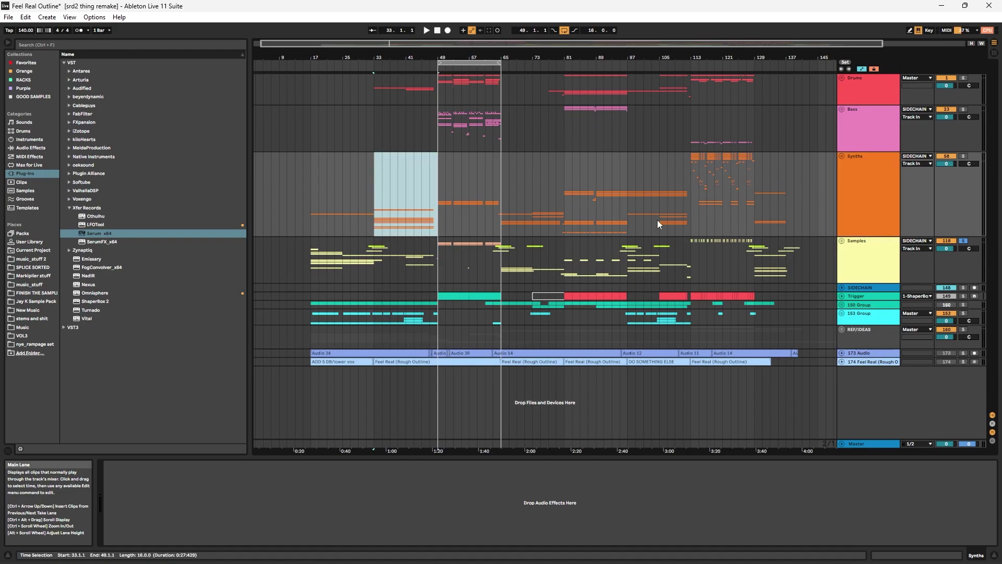
left_click_drag(499, 206, 562, 196)
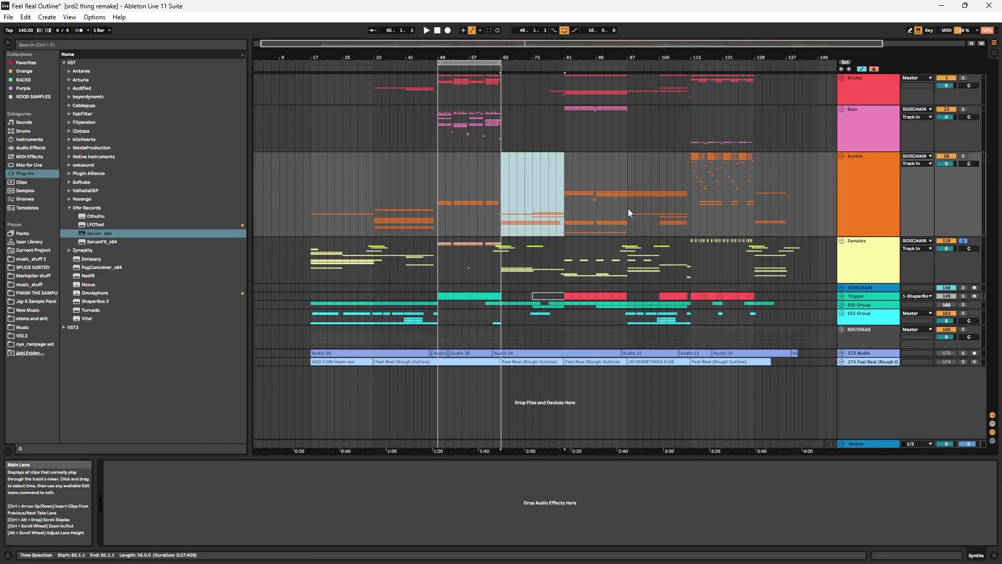
left_click_drag(628, 208, 758, 195)
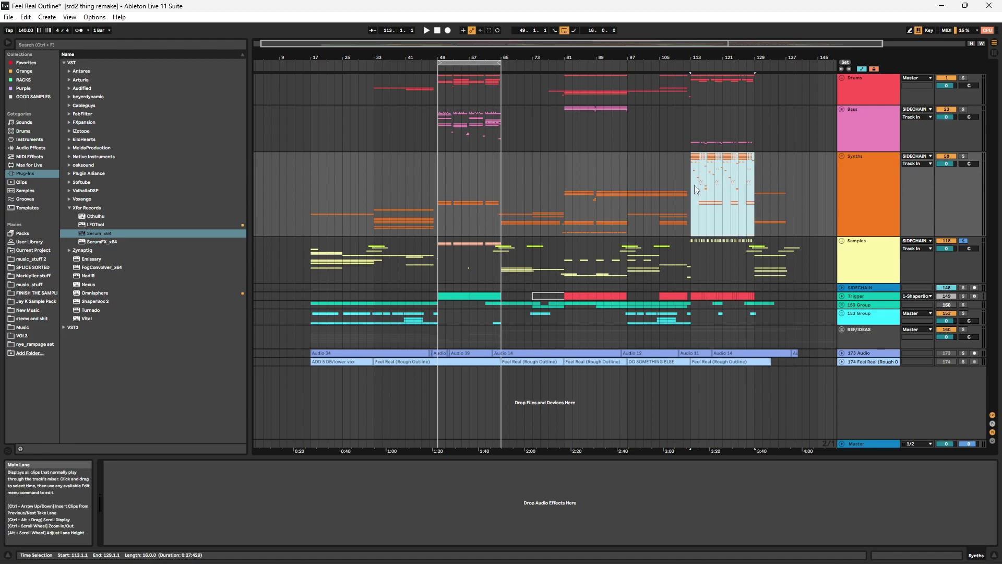